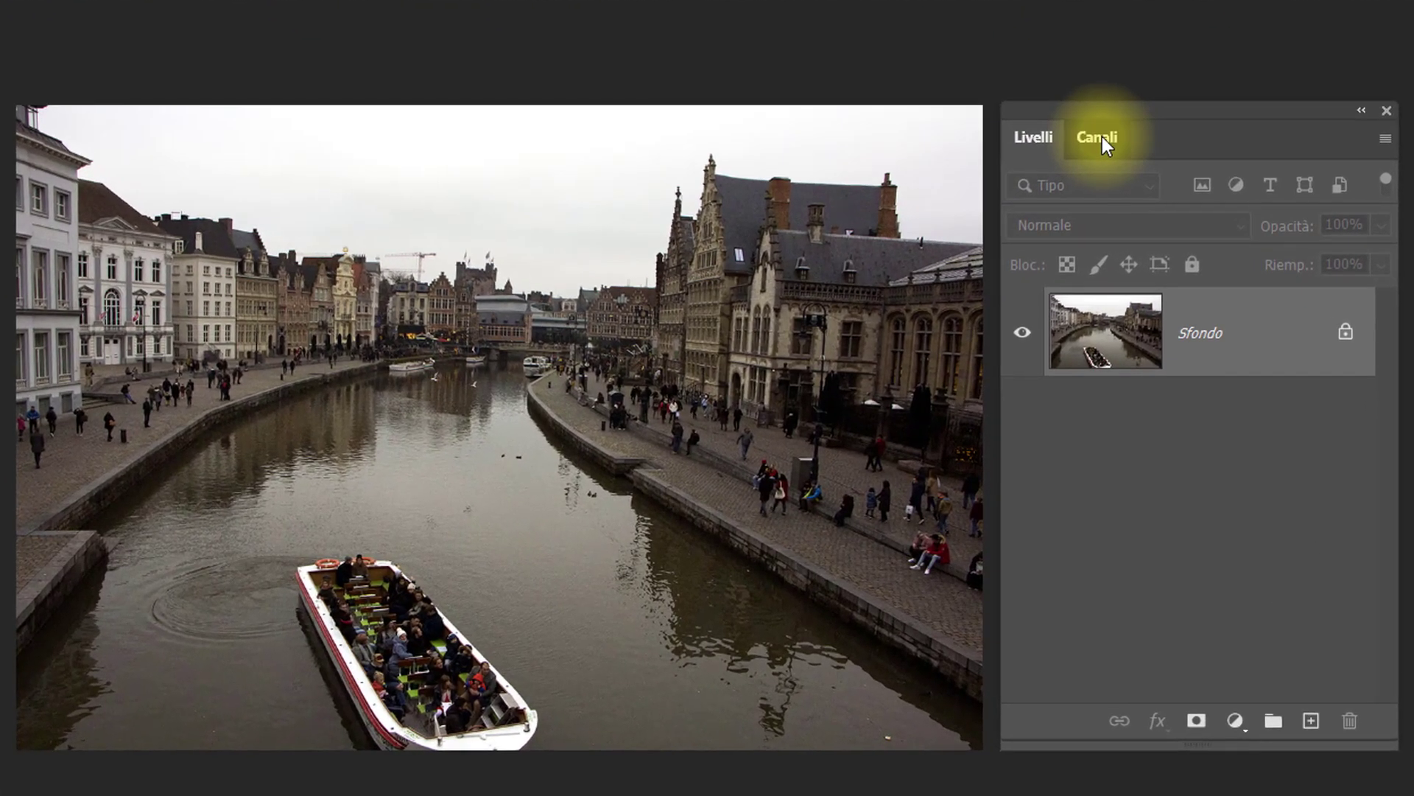
Switch from Livelli to the Canali panel to list the RGB, Rosso, Verde and Blu channels.
{"action": "left_click", "coordinate": [1190, 257]}
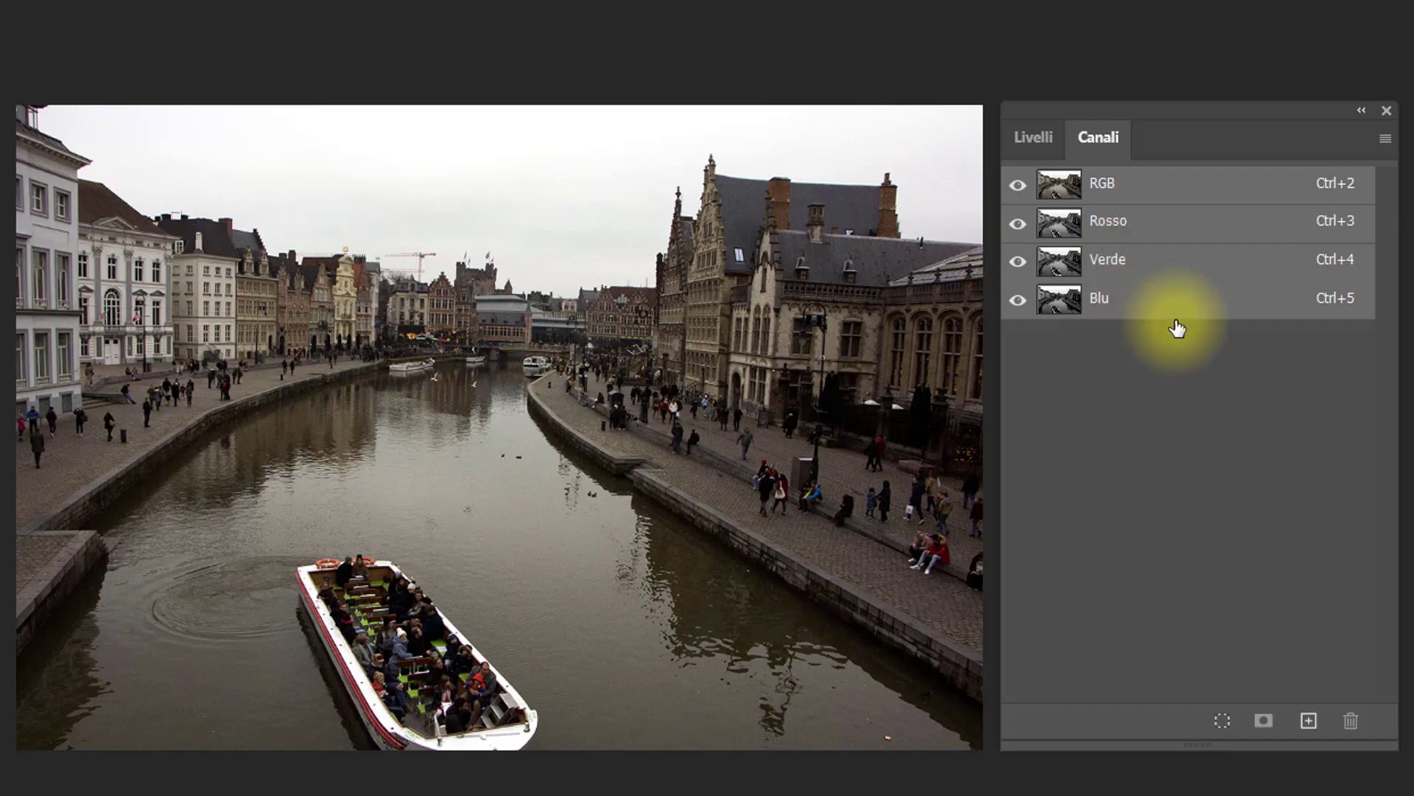
Preview the Blu, Verde and Rosso channels individually, then restore RGB and return to Livelli.
{"action": "left_click", "coordinate": [1132, 305]}
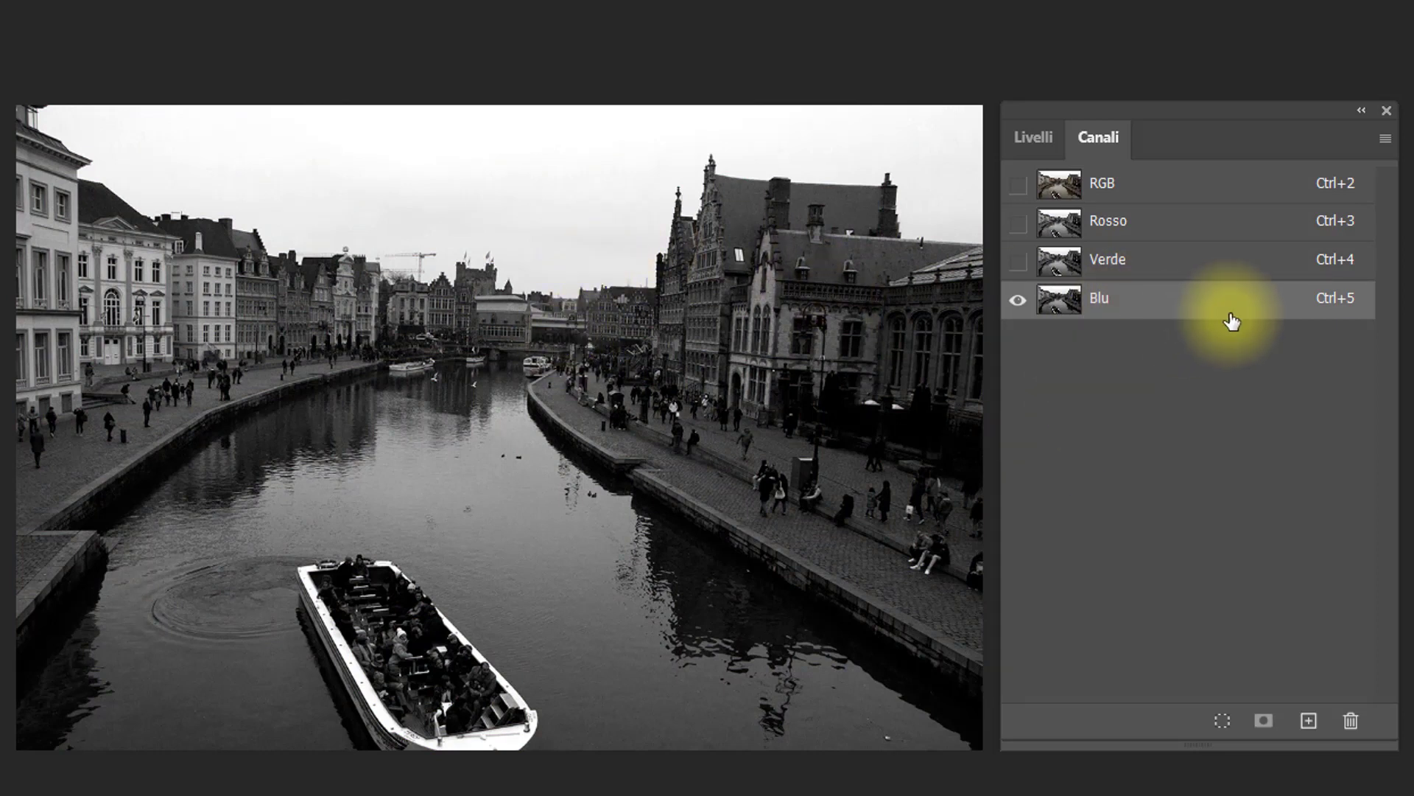
{"action": "left_click", "coordinate": [1198, 260]}
{"action": "left_click", "coordinate": [1191, 229]}
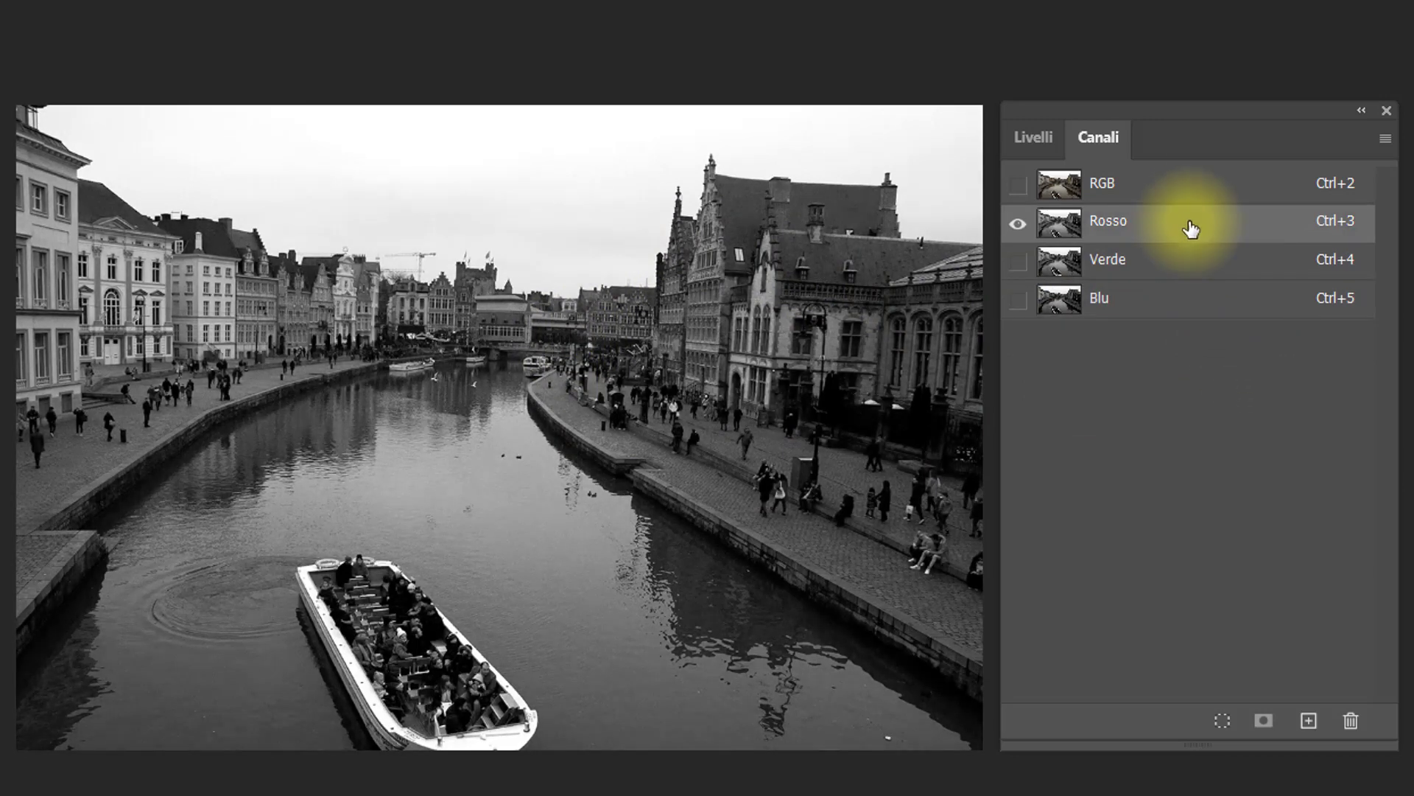
{"action": "left_click", "coordinate": [1182, 193]}
{"action": "left_click", "coordinate": [1177, 225]}
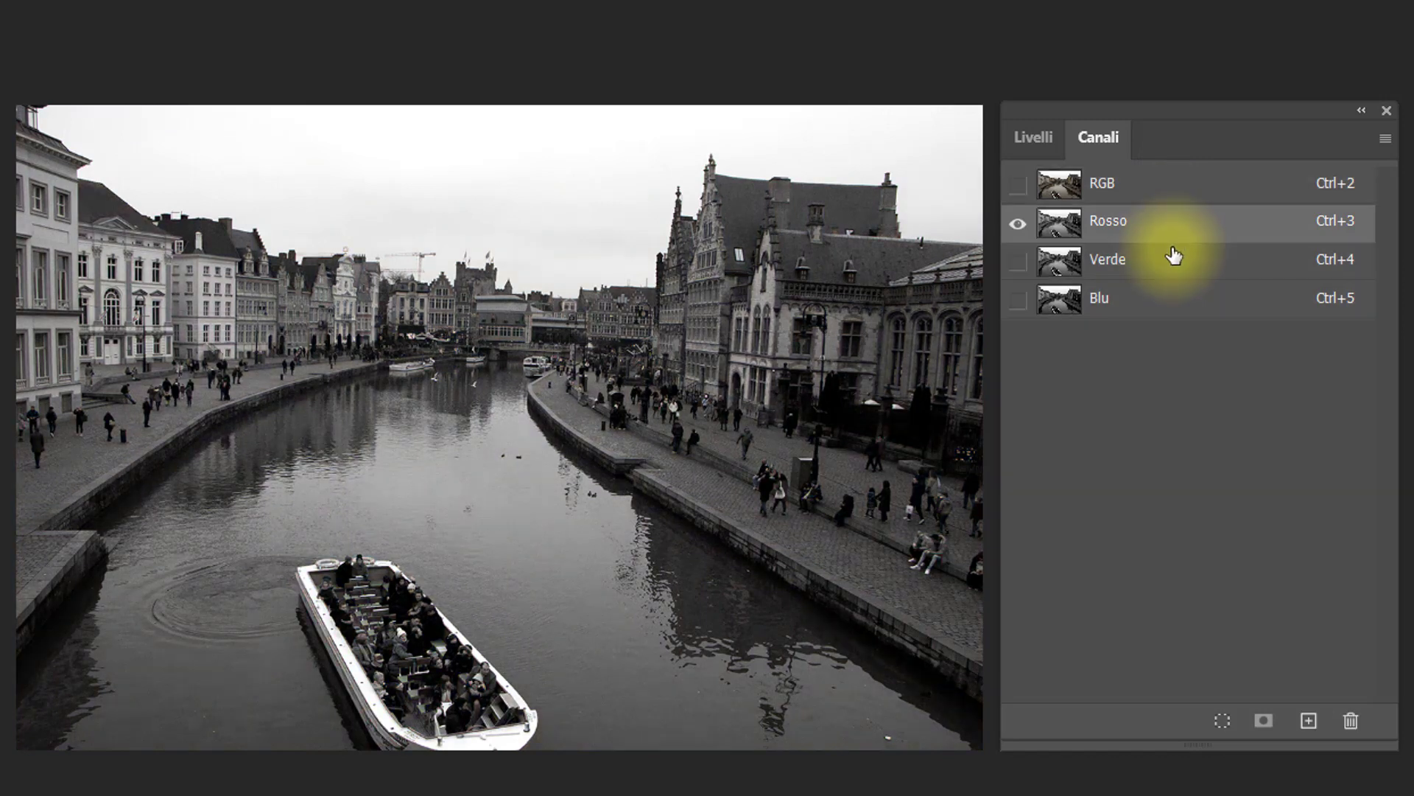
{"action": "left_click", "coordinate": [1168, 265]}
{"action": "left_click", "coordinate": [1166, 305]}
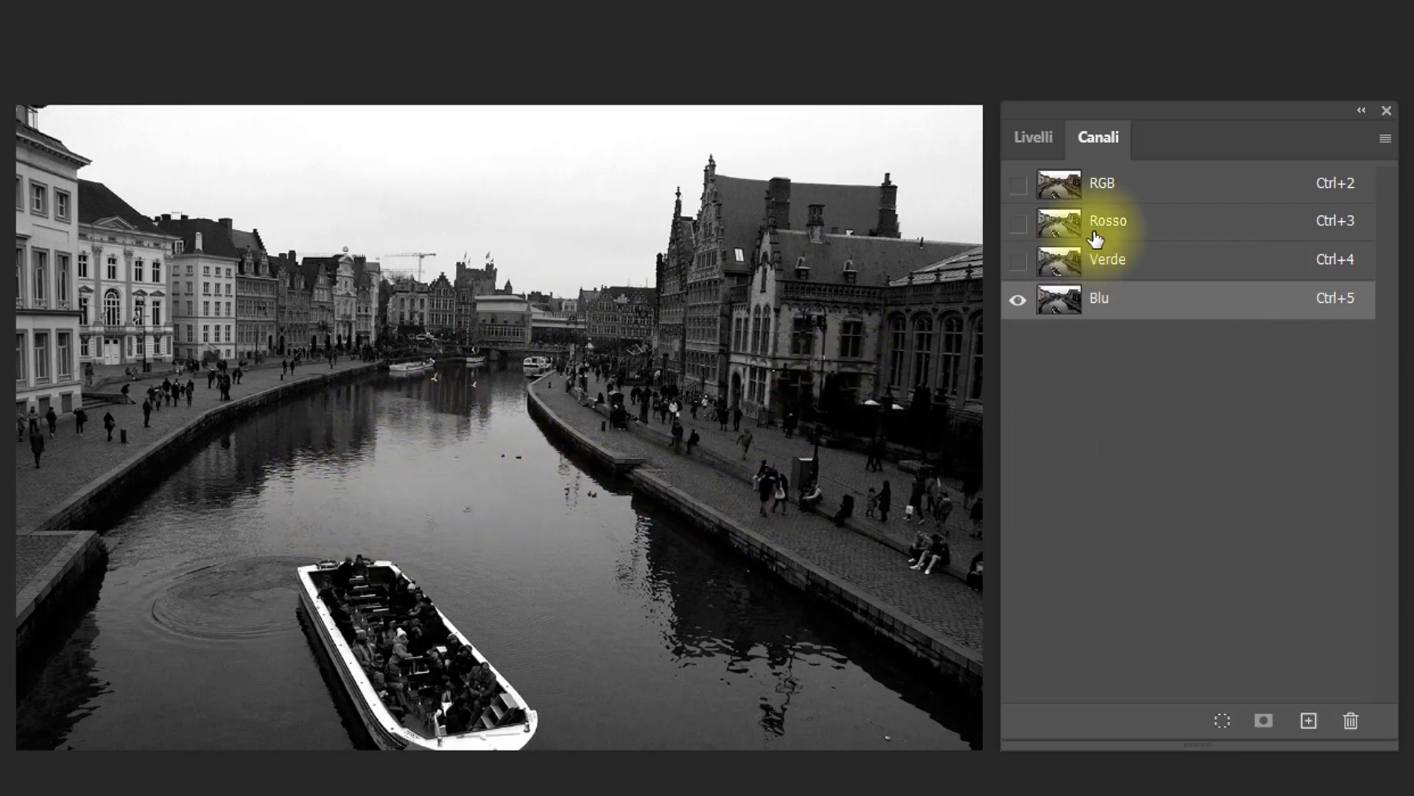
{"action": "left_click", "coordinate": [1151, 190]}
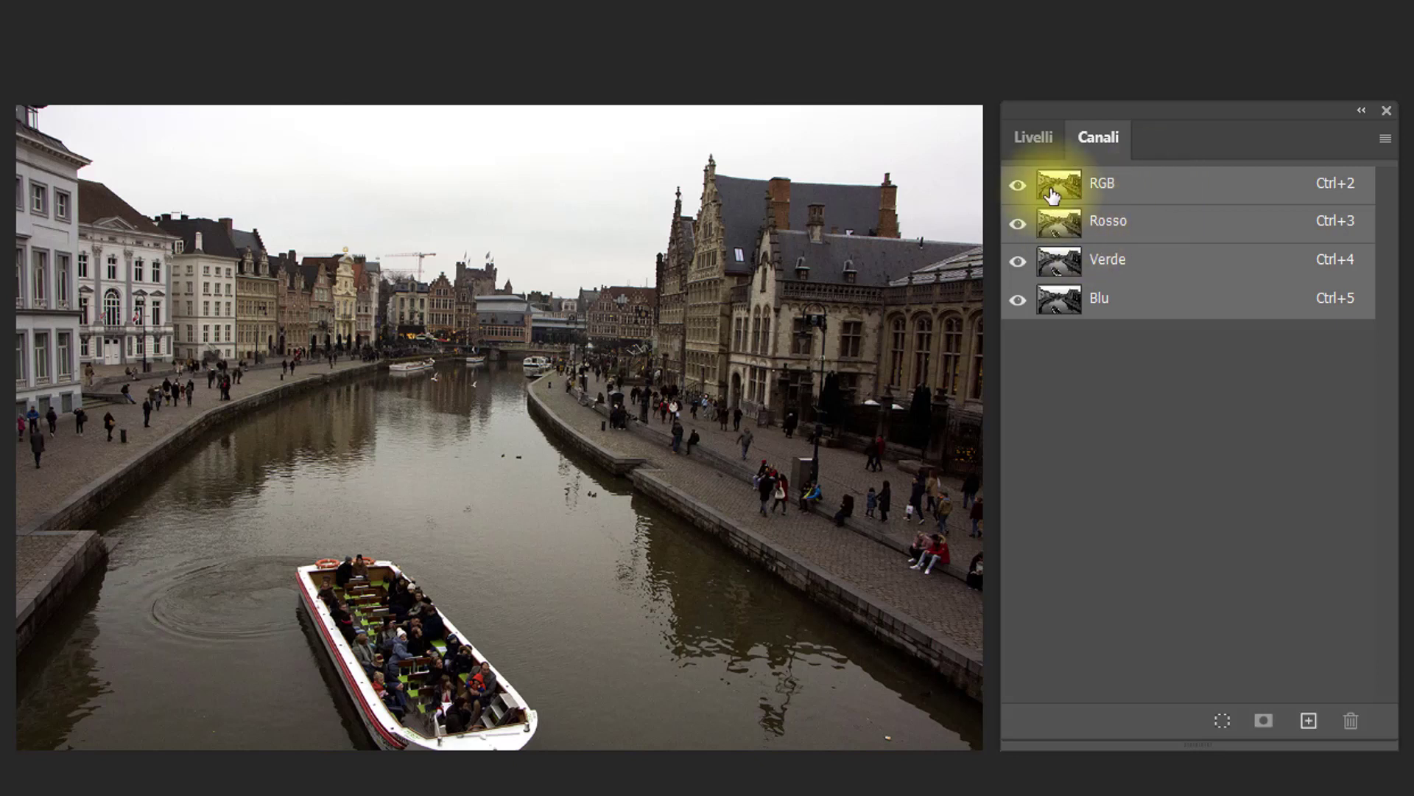
{"action": "left_click", "coordinate": [1034, 137]}
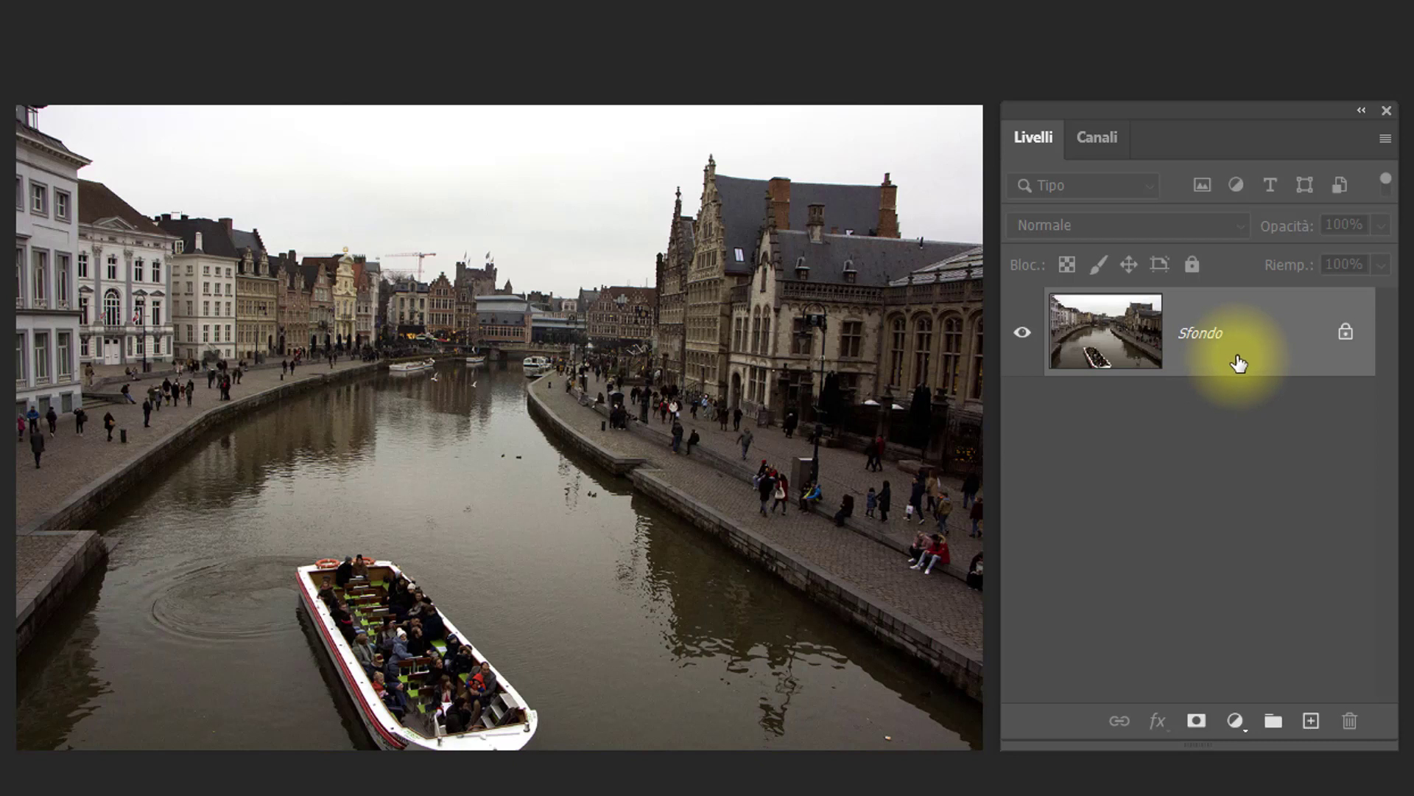
Duplicate Sfondo as Livello 1, then copy all of Cielo Nuvole 0048.jpg into the canal photo.
{"action": "key", "text": "ctrl+j"}
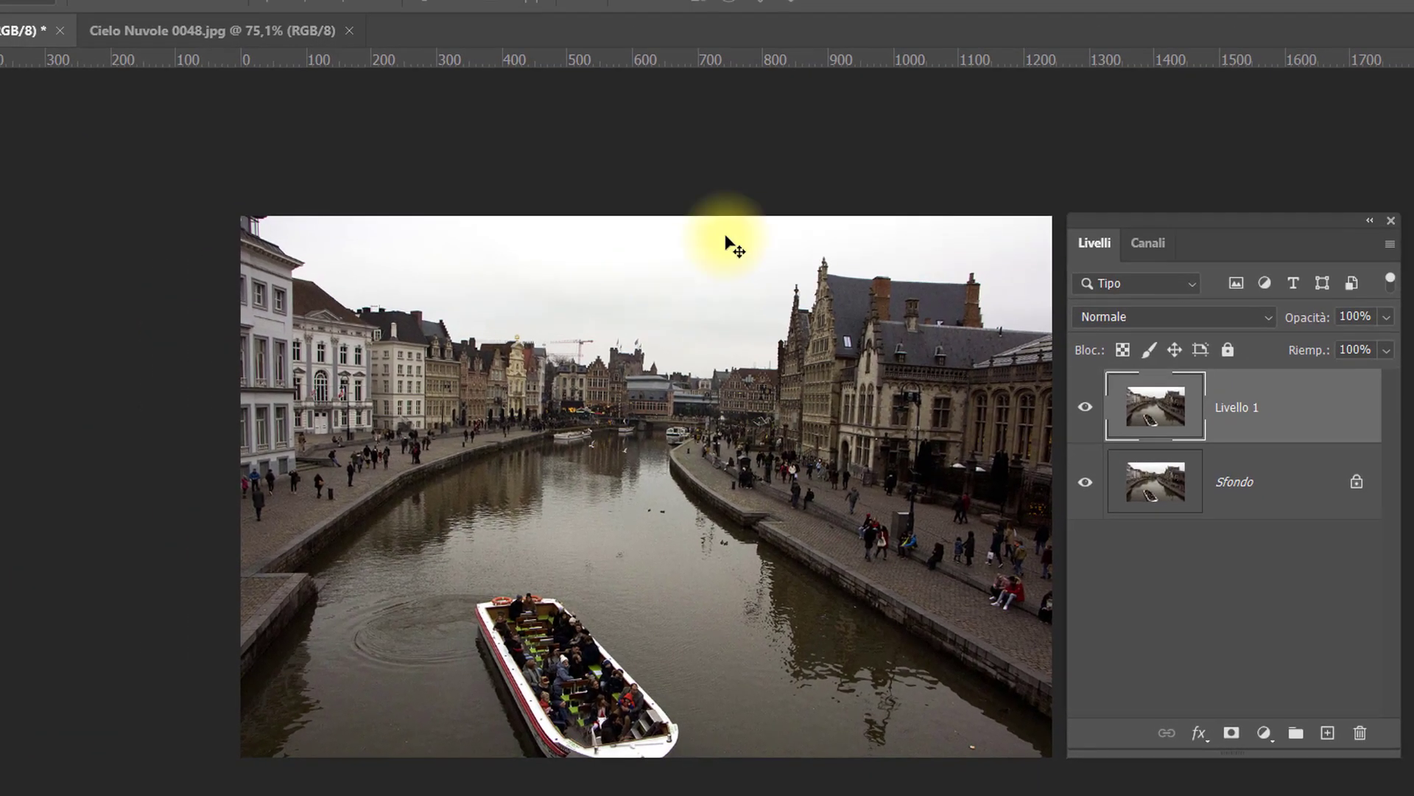
{"action": "left_click", "coordinate": [224, 37]}
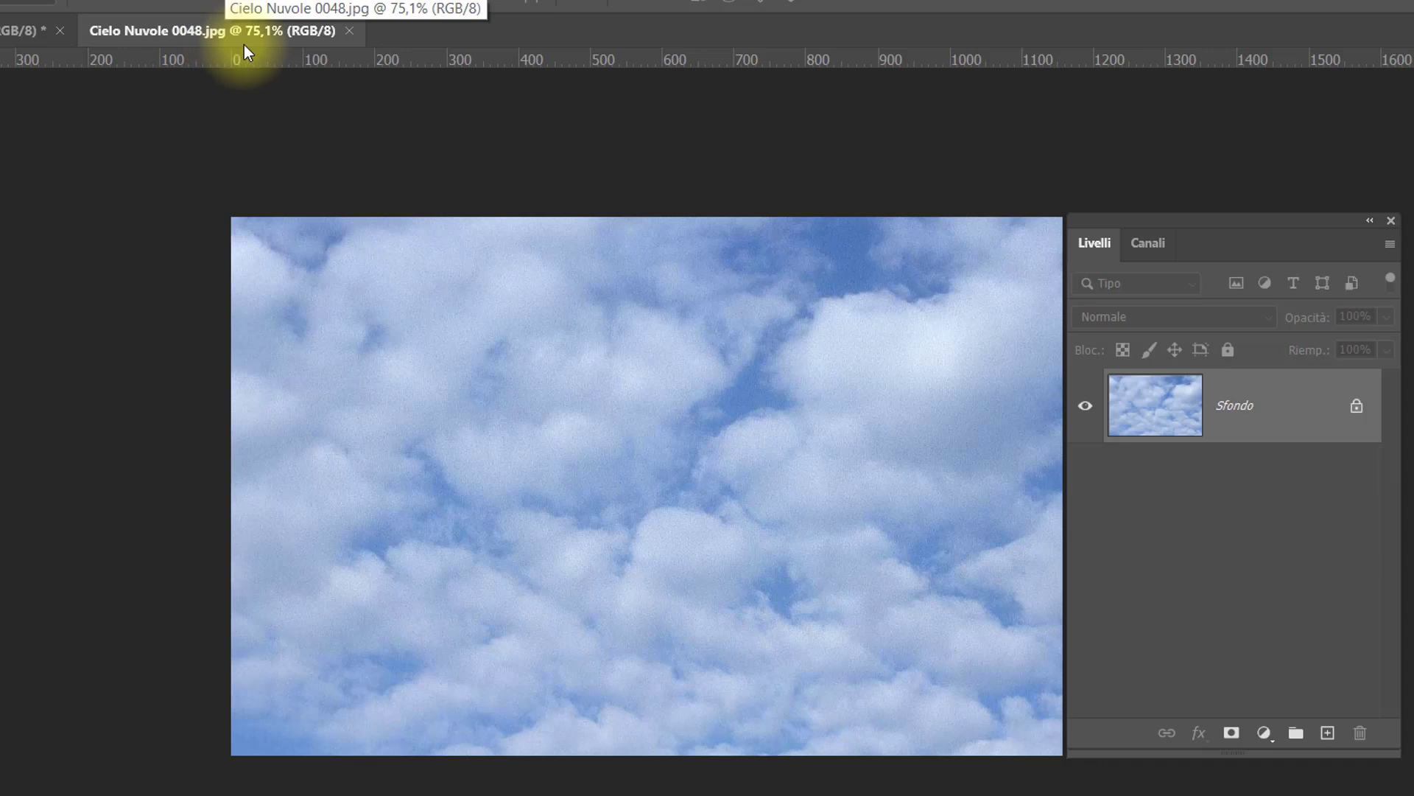
{"action": "key", "text": "ctrl+a"}
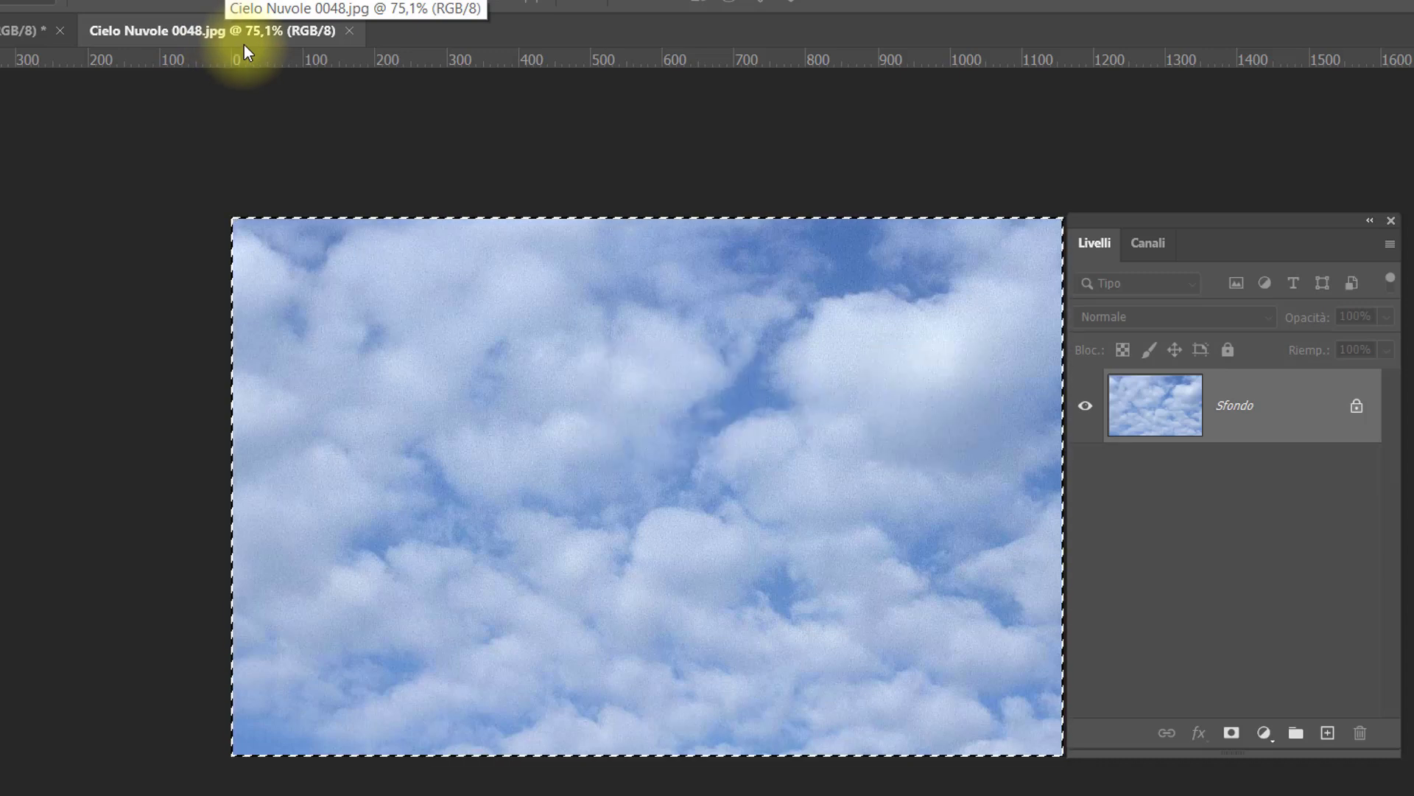
{"action": "key", "text": "ctrl+c"}
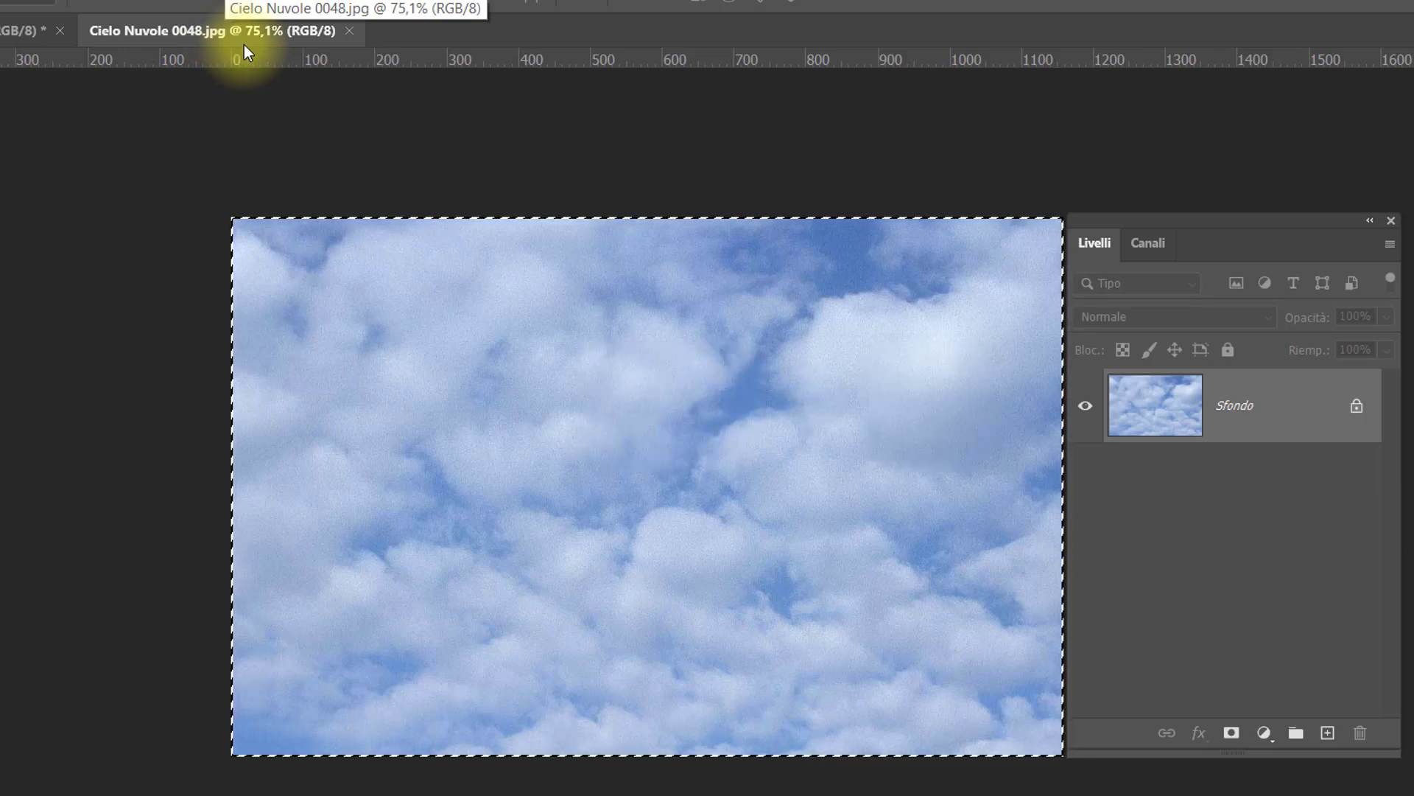
{"action": "left_click", "coordinate": [18, 37]}
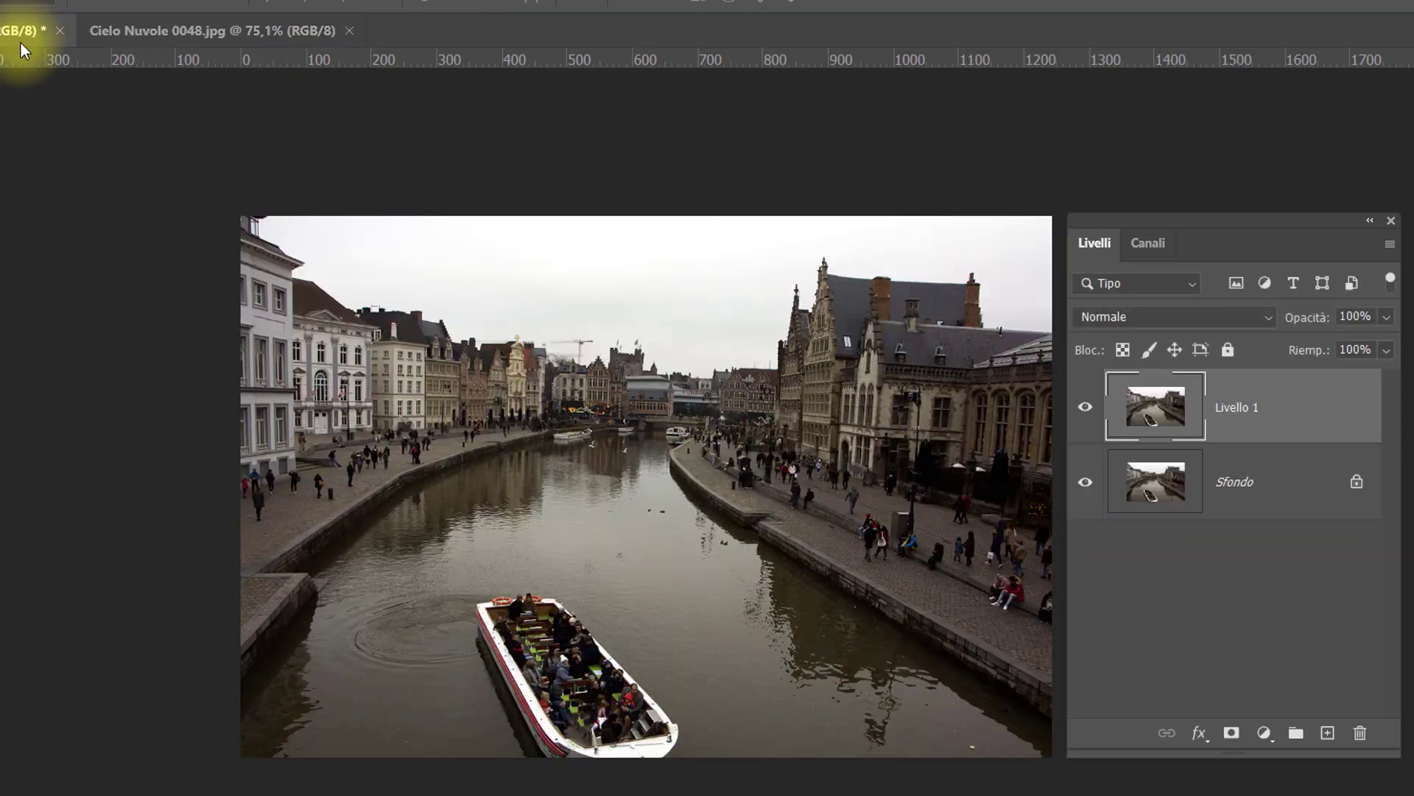
{"action": "key", "text": "ctrl+v"}
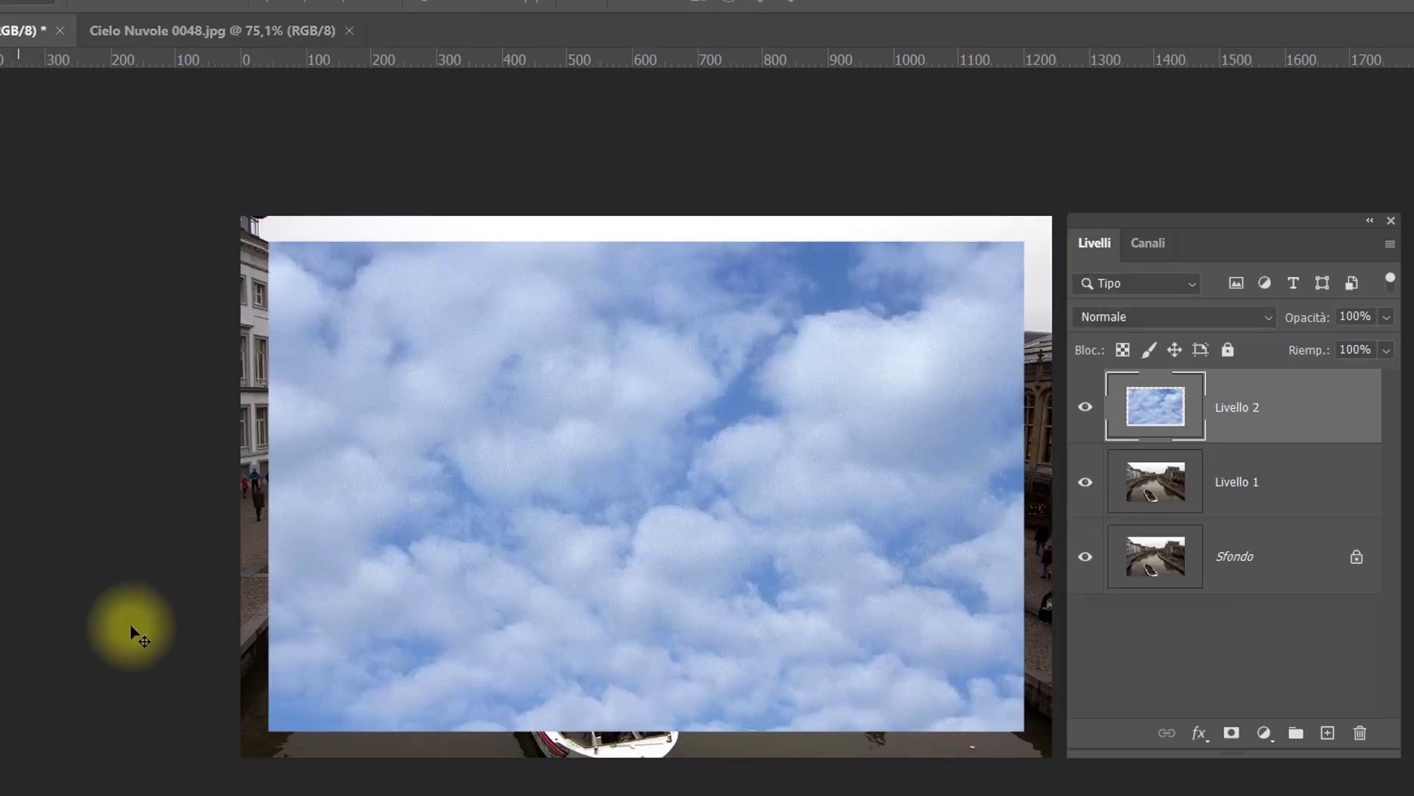
Free-transform Livello 2 clouds to about 1265 × 415 px, spanning the full width above the canal.
{"action": "left_click_drag", "start_coordinate": [514, 672], "coordinate": [486, 646]}
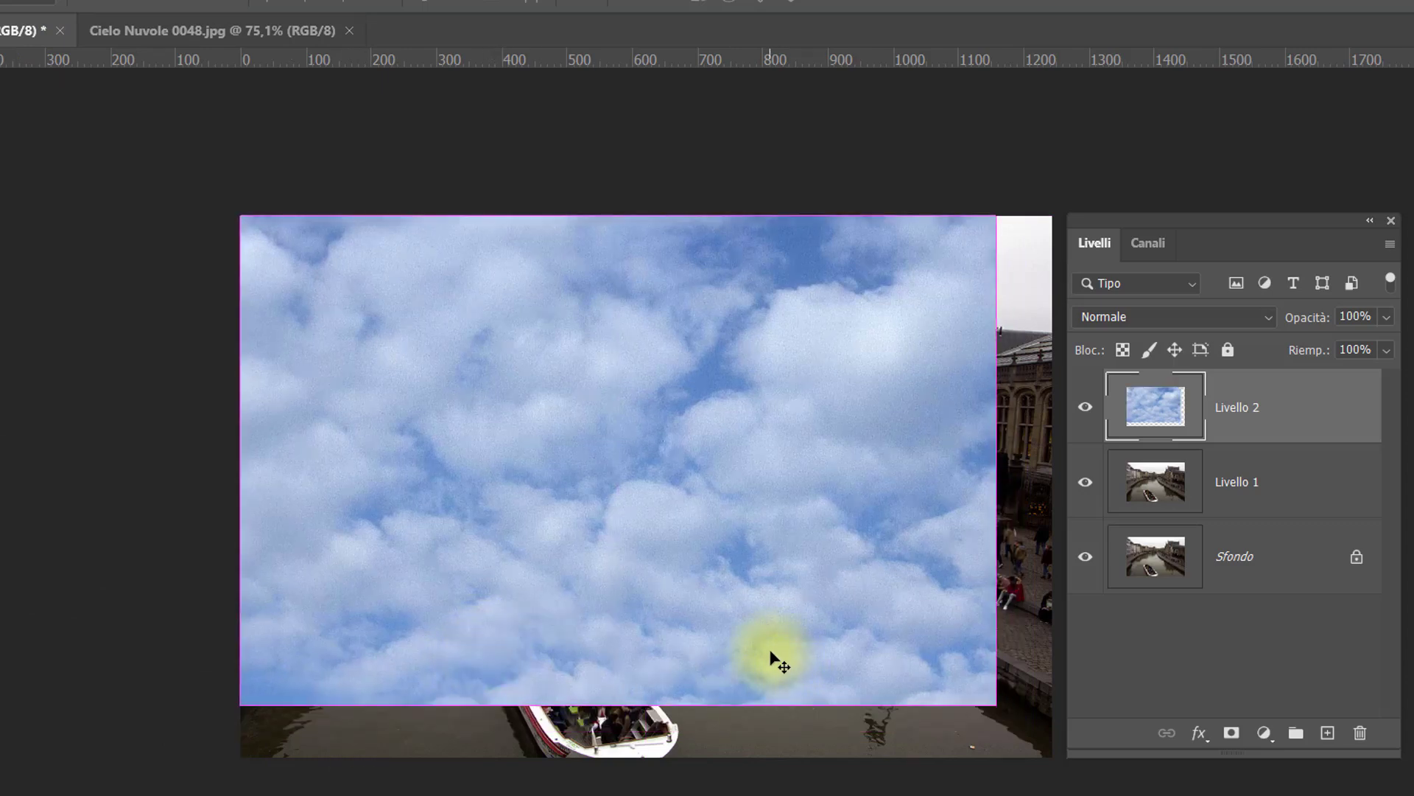
{"action": "key", "text": "ctrl+t"}
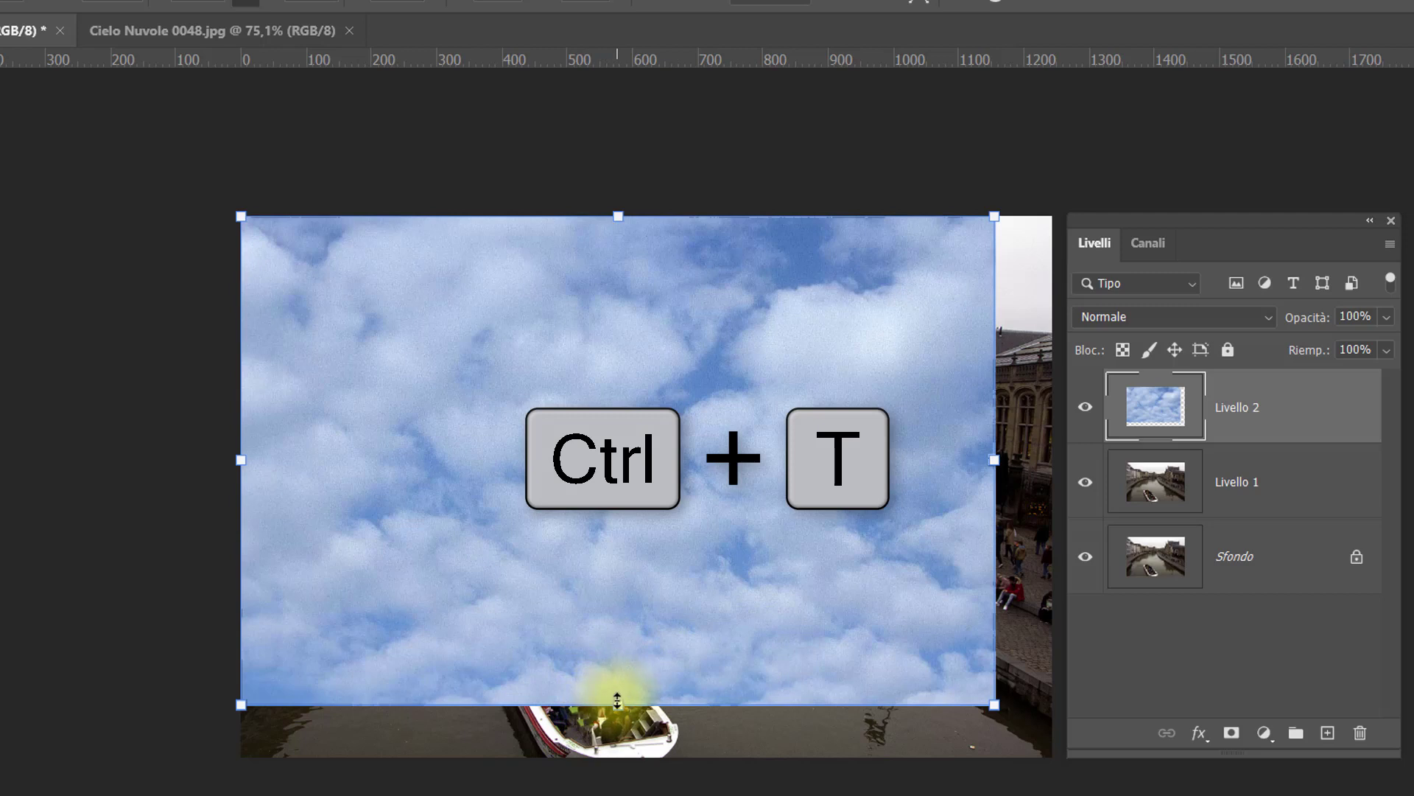
{"action": "mouse_move", "coordinate": [611, 700]}
{"action": "left_mouse_down"}
{"action": "mouse_move", "coordinate": [619, 525]}
{"action": "mouse_move", "coordinate": [899, 528]}
{"action": "left_mouse_up"}
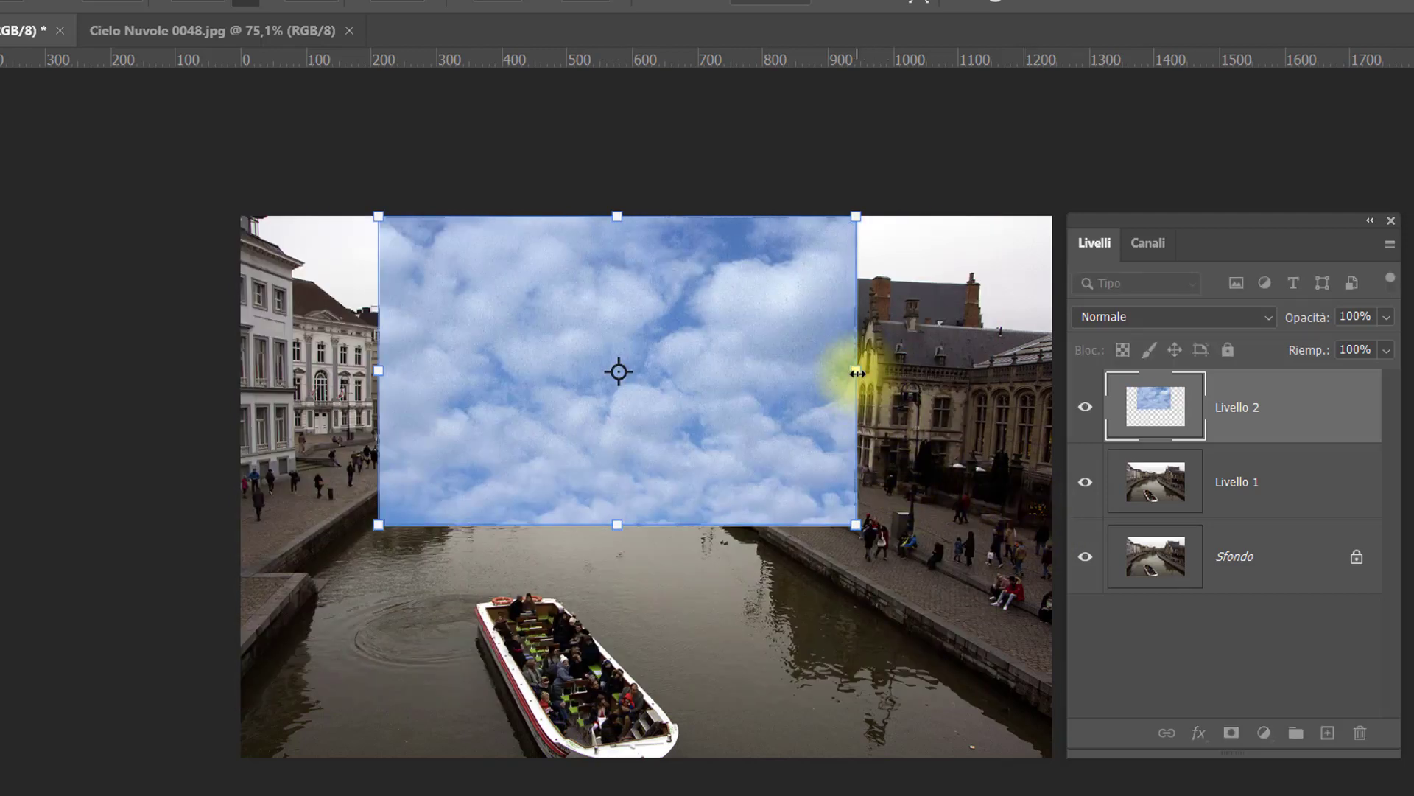
{"action": "left_click_drag", "start_coordinate": [855, 385], "coordinate": [1068, 374]}
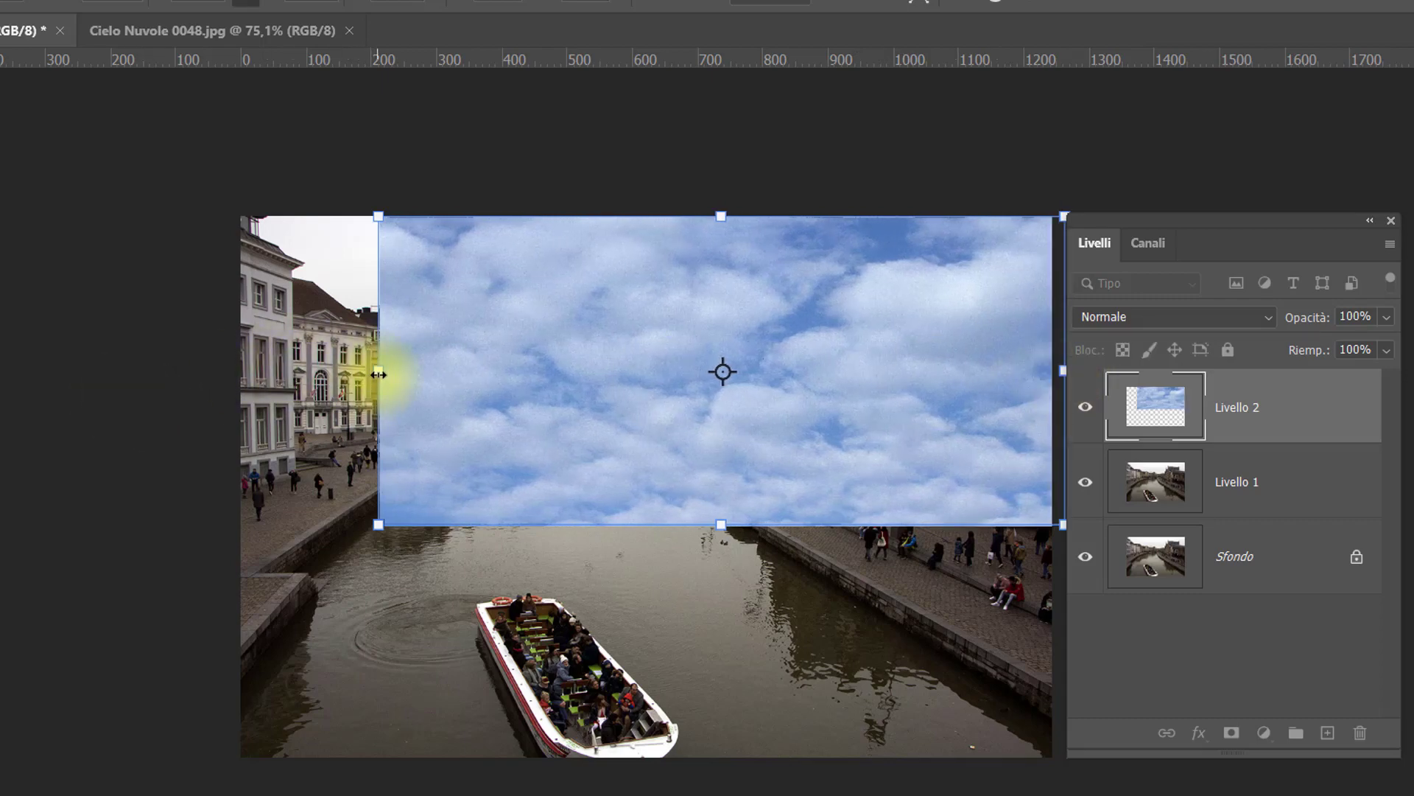
{"action": "left_click_drag", "start_coordinate": [376, 370], "coordinate": [241, 372]}
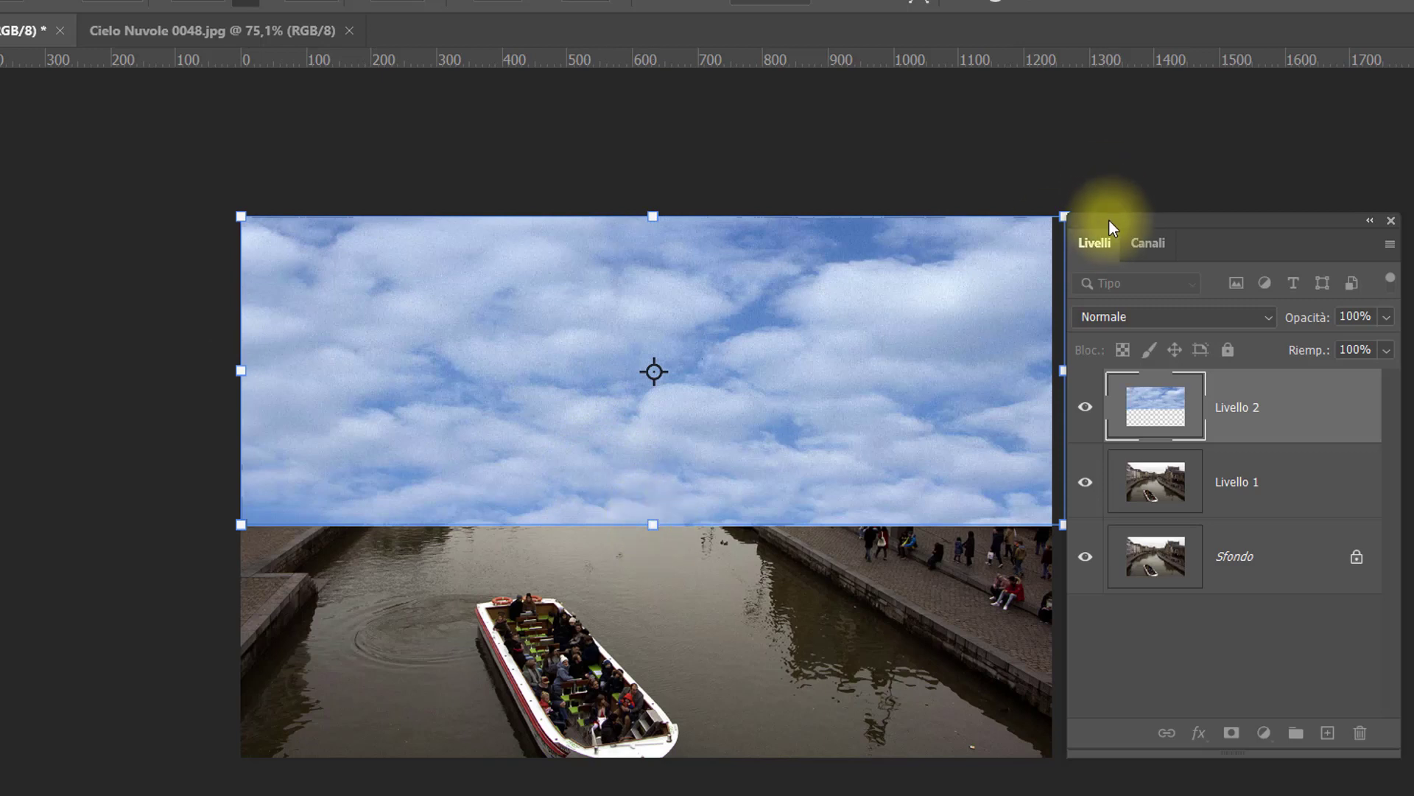
{"action": "left_click_drag", "start_coordinate": [1104, 218], "coordinate": [1158, 221]}
{"action": "mouse_move", "coordinate": [652, 525]}
{"action": "left_mouse_down"}
{"action": "mouse_move", "coordinate": [651, 333]}
{"action": "mouse_move", "coordinate": [651, 484]}
{"action": "left_mouse_up"}
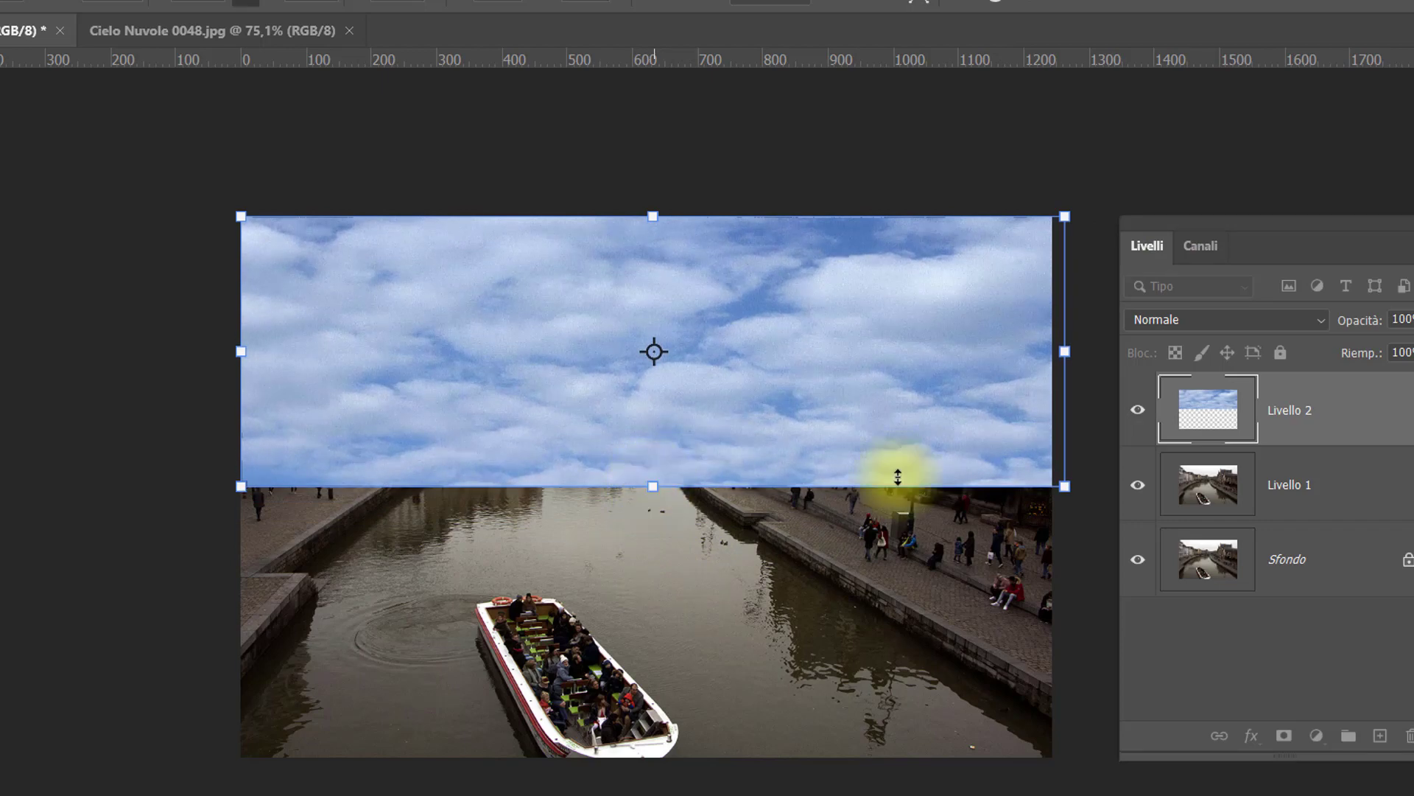
{"action": "key", "text": "Return"}
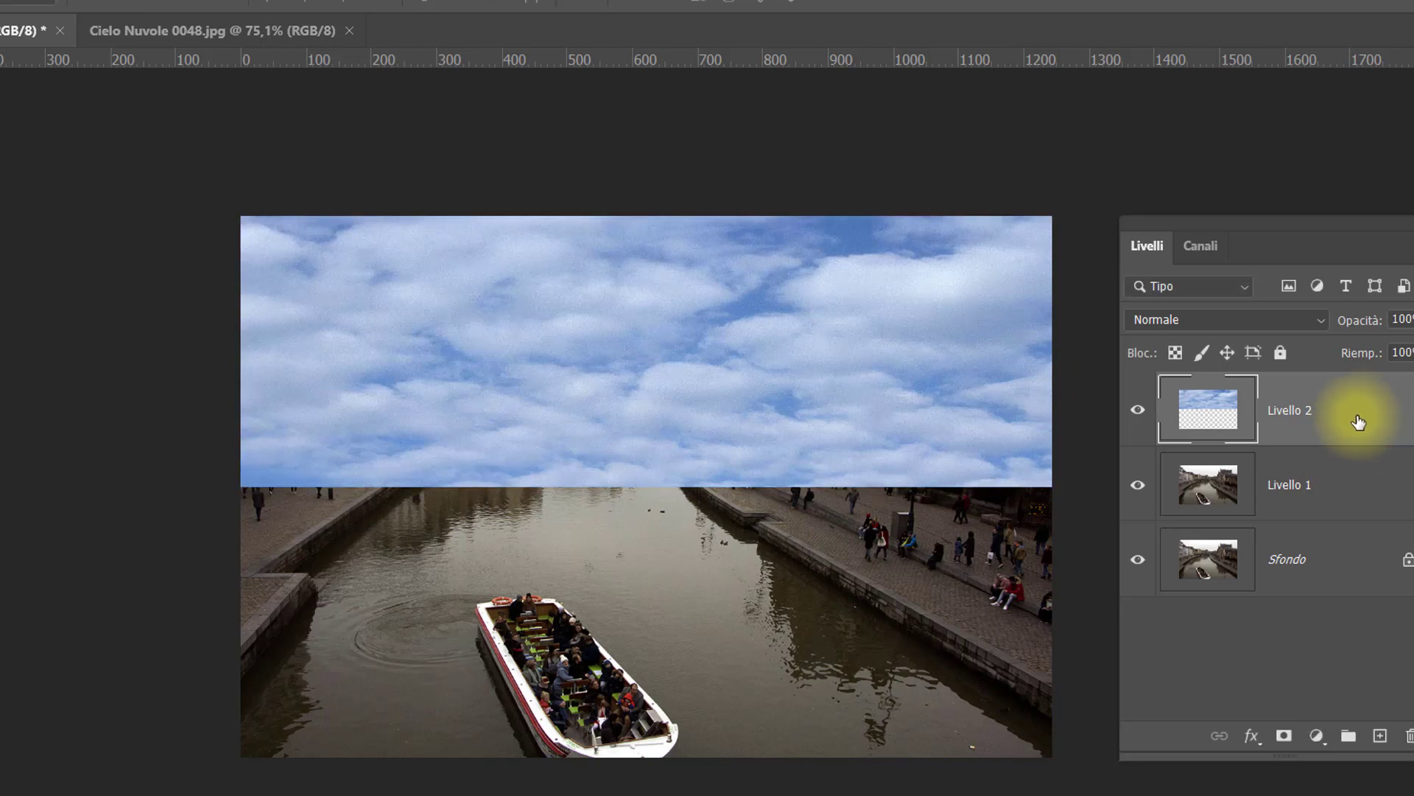
Add a vertically flipped sky copy 415 px lower over the water, hide Sfondo, select Livello 1.
{"action": "key", "text": "ctrl+j"}
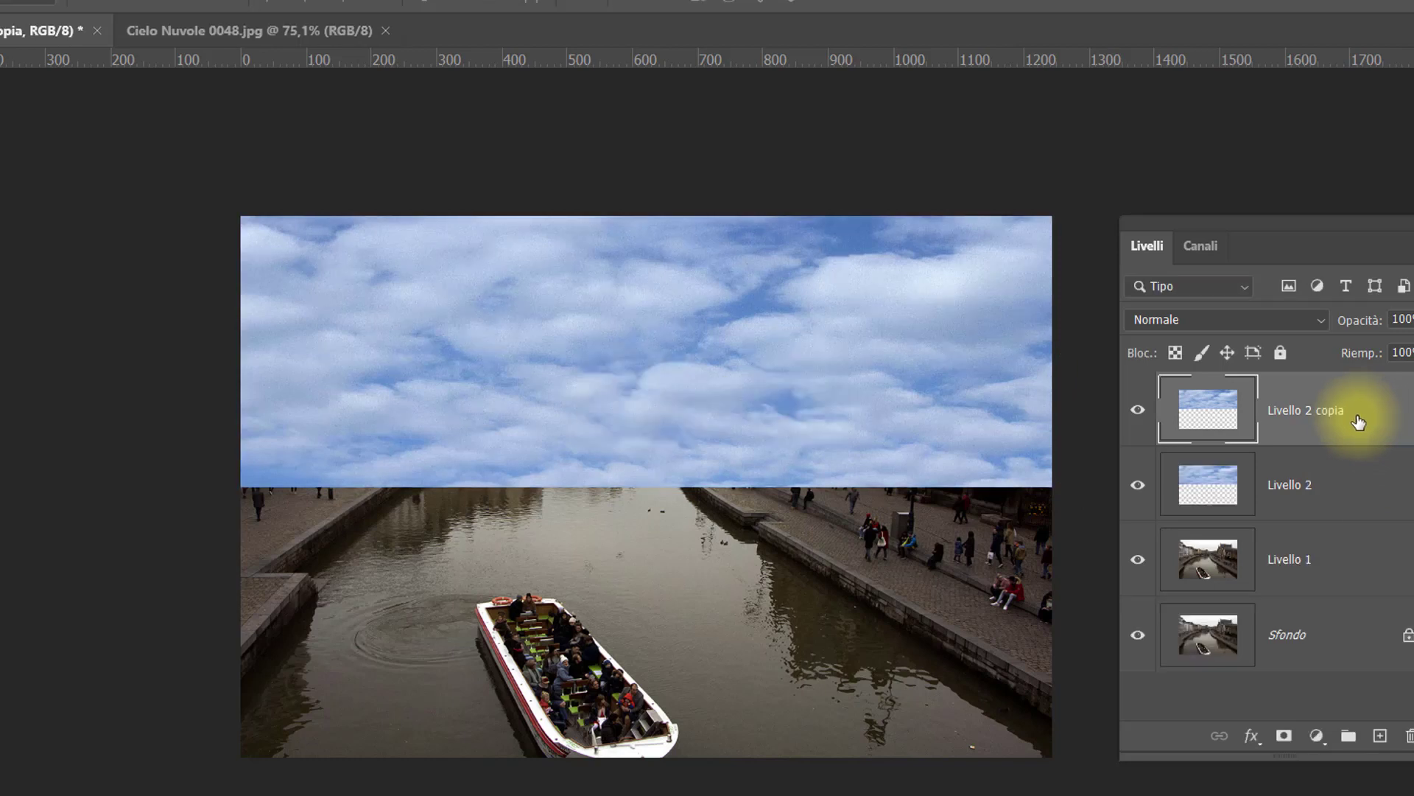
{"action": "key", "text": "ctrl+t"}
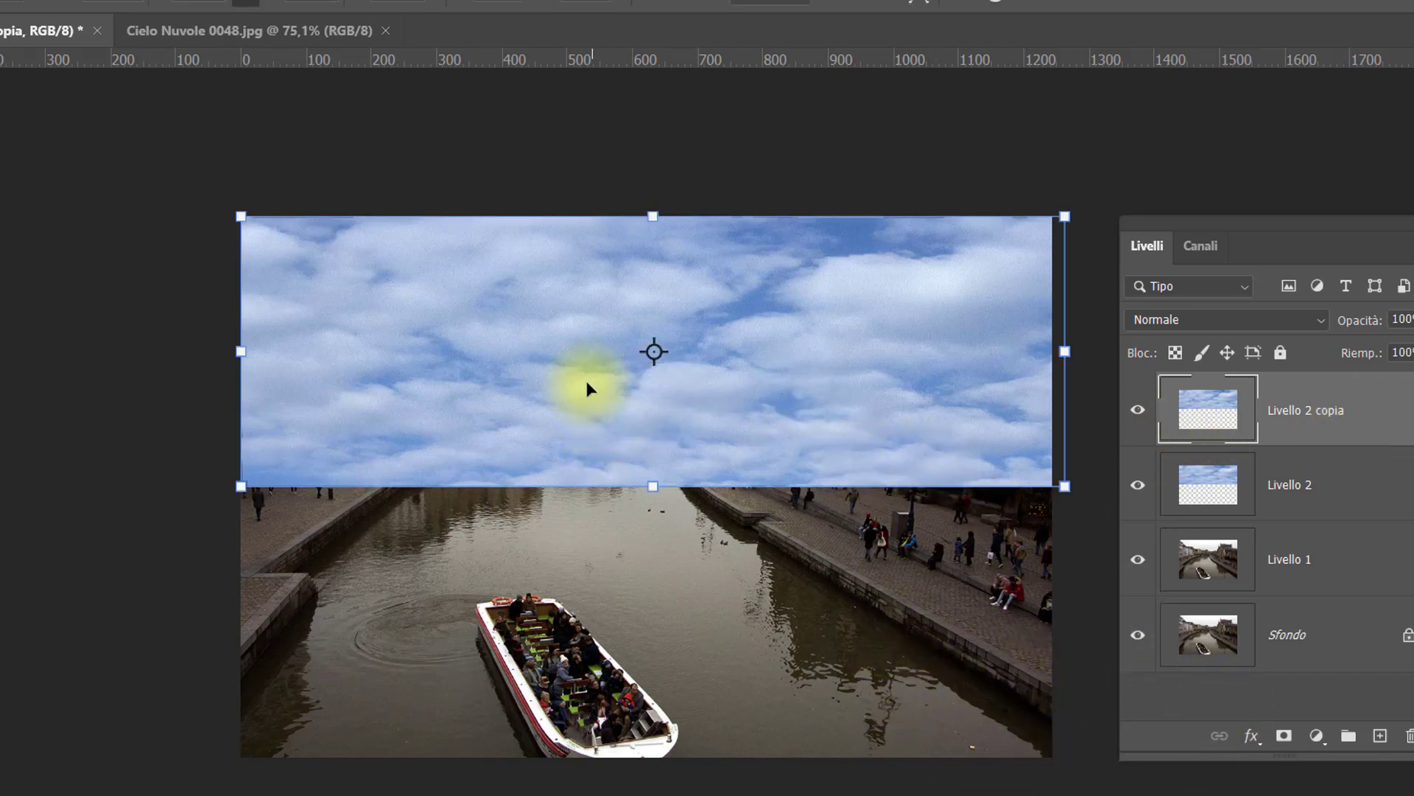
{"action": "right_click", "coordinate": [559, 306]}
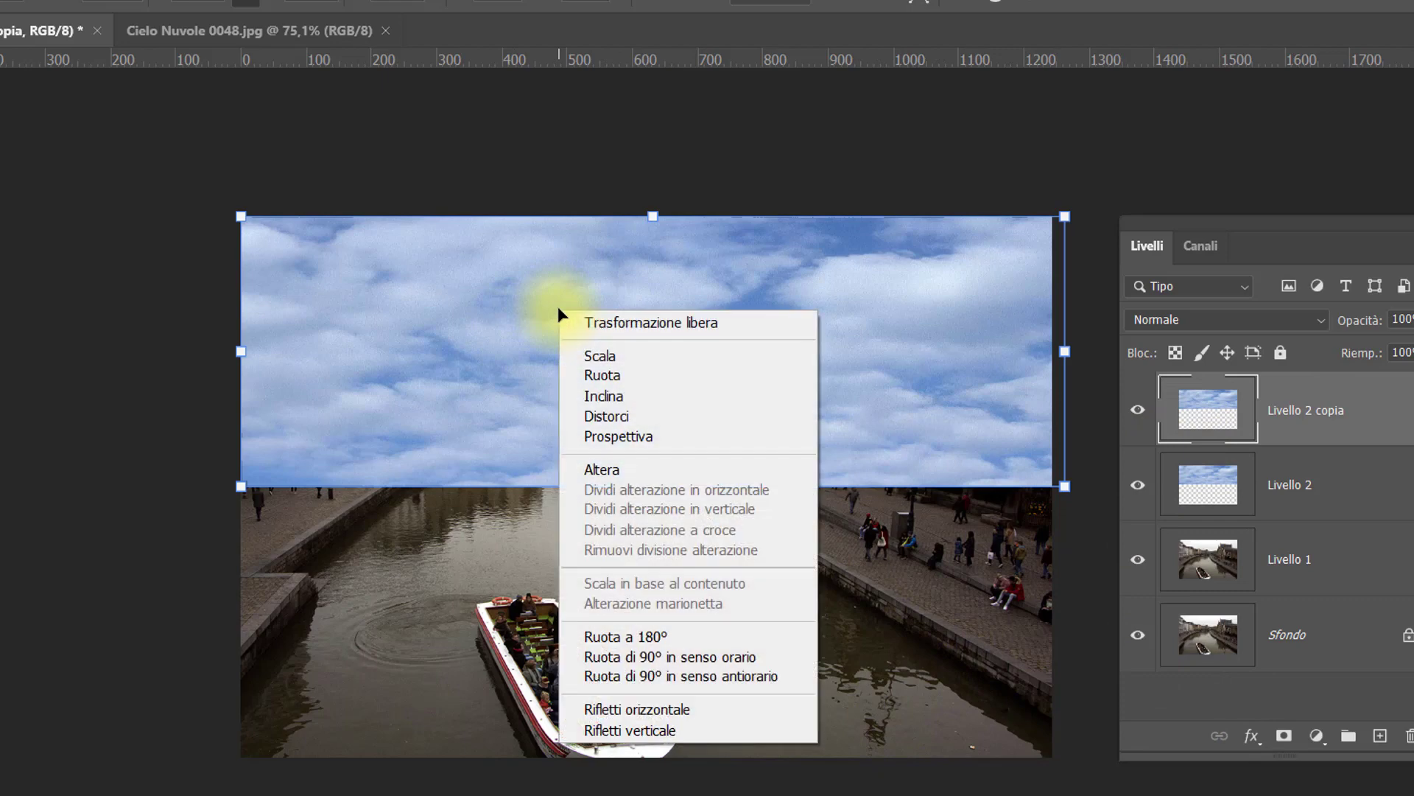
{"action": "left_click", "coordinate": [647, 731]}
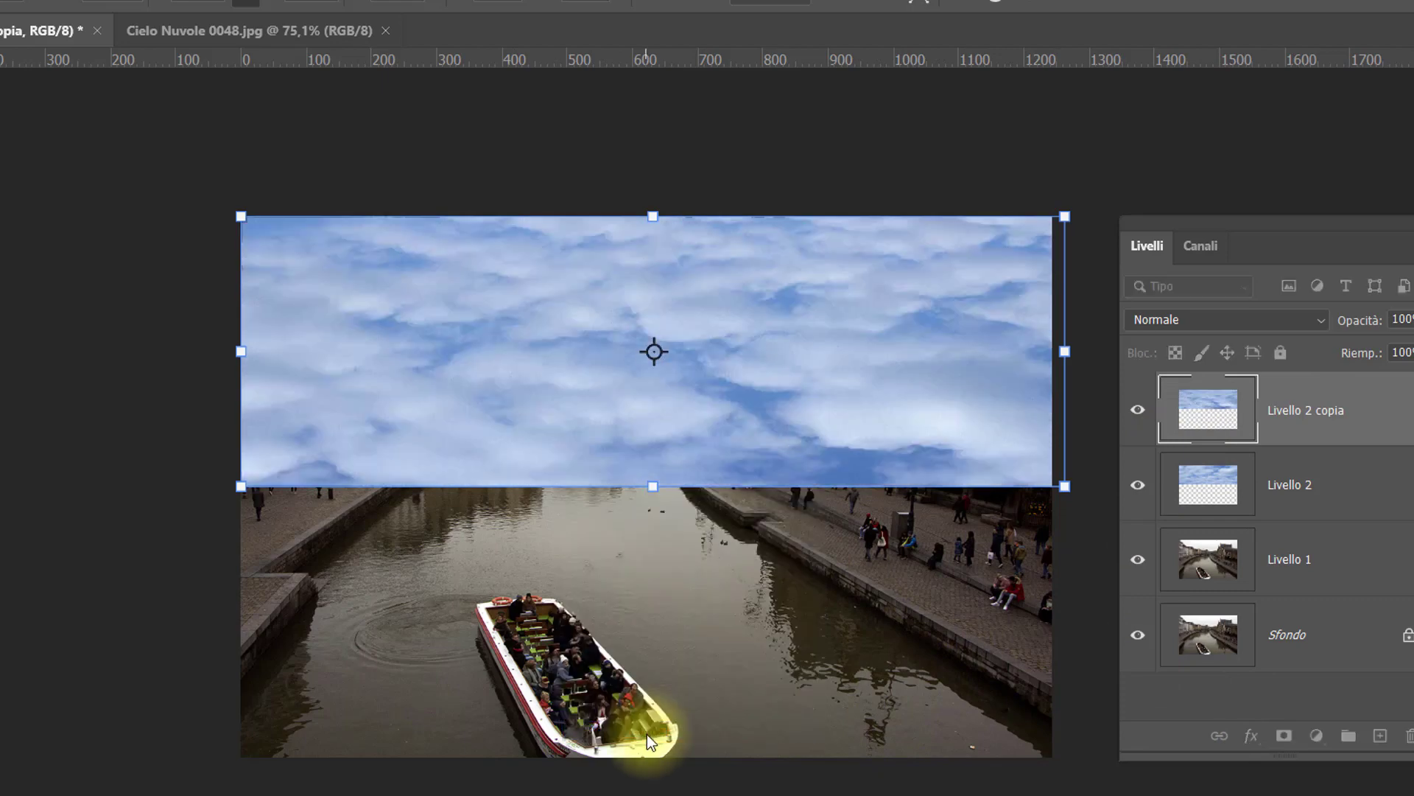
{"action": "left_click_drag", "start_coordinate": [681, 448], "coordinate": [685, 707]}
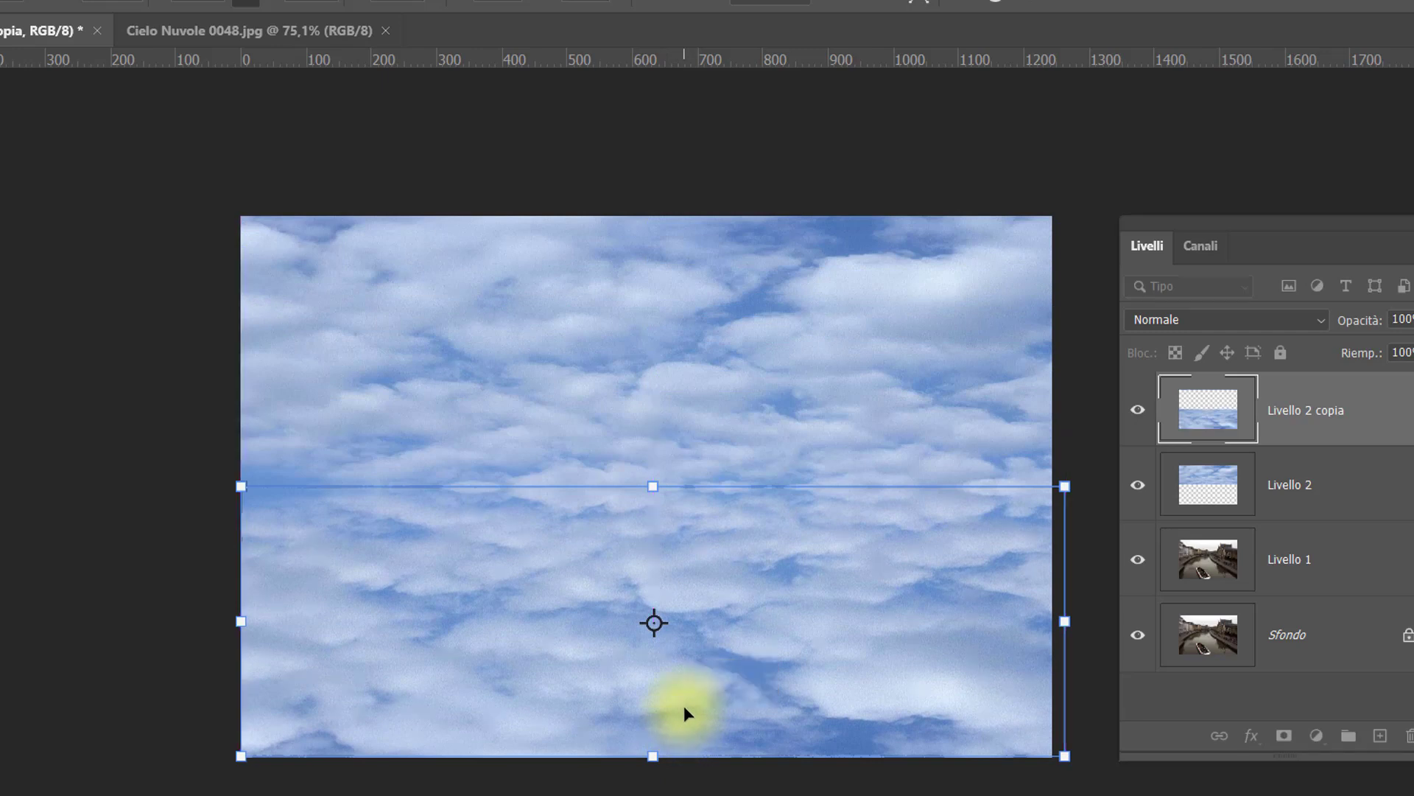
{"action": "key", "text": "Return"}
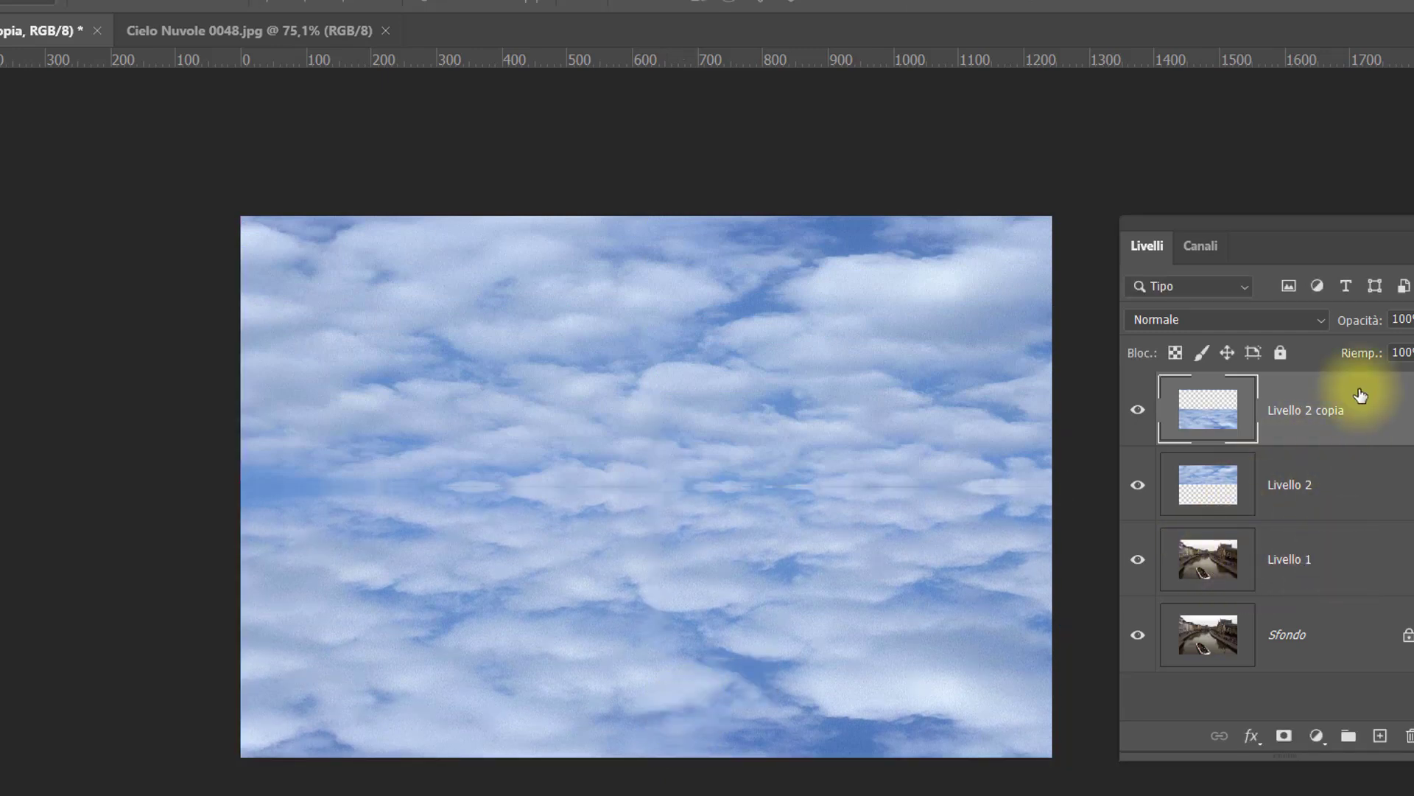
{"action": "left_click", "coordinate": [1135, 639]}
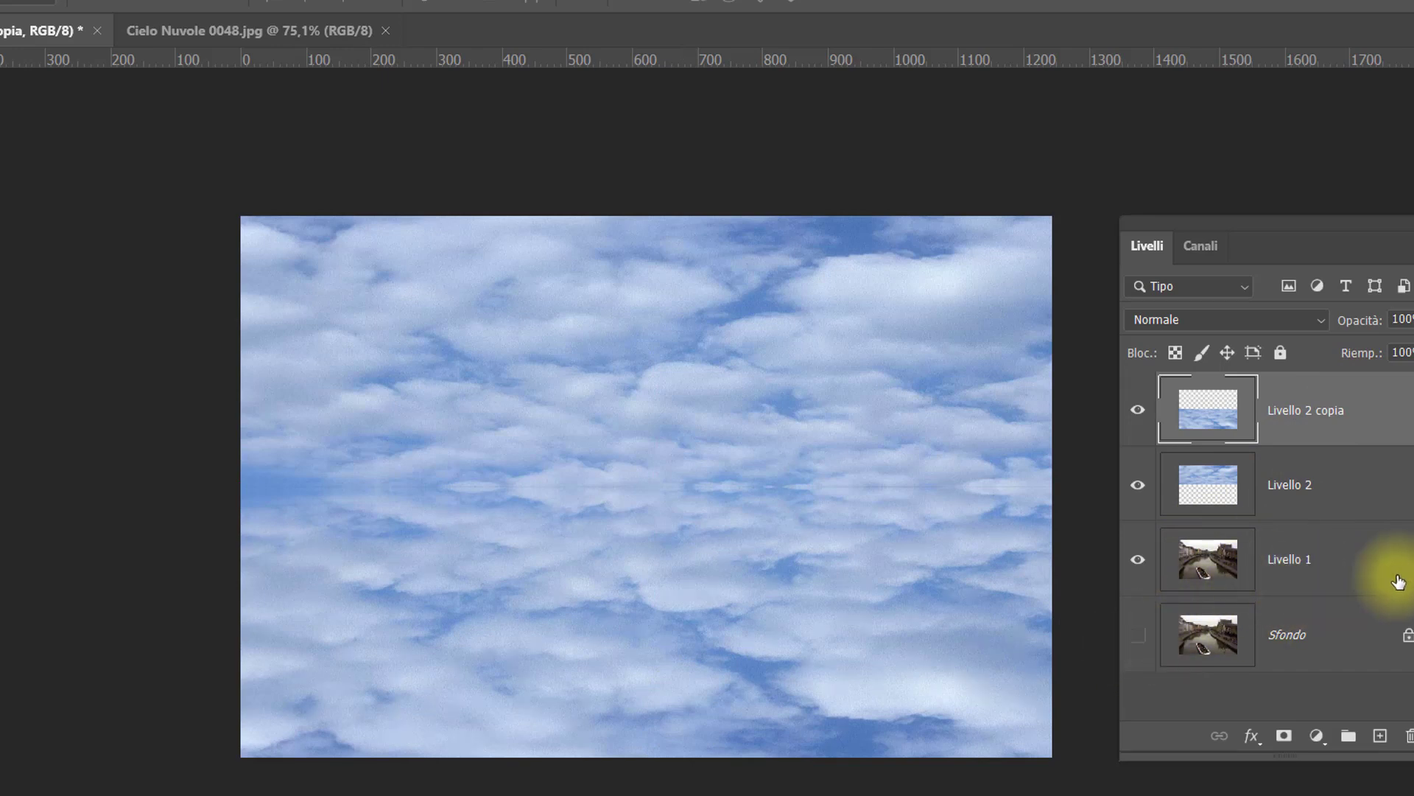
{"action": "left_click", "coordinate": [1352, 562]}
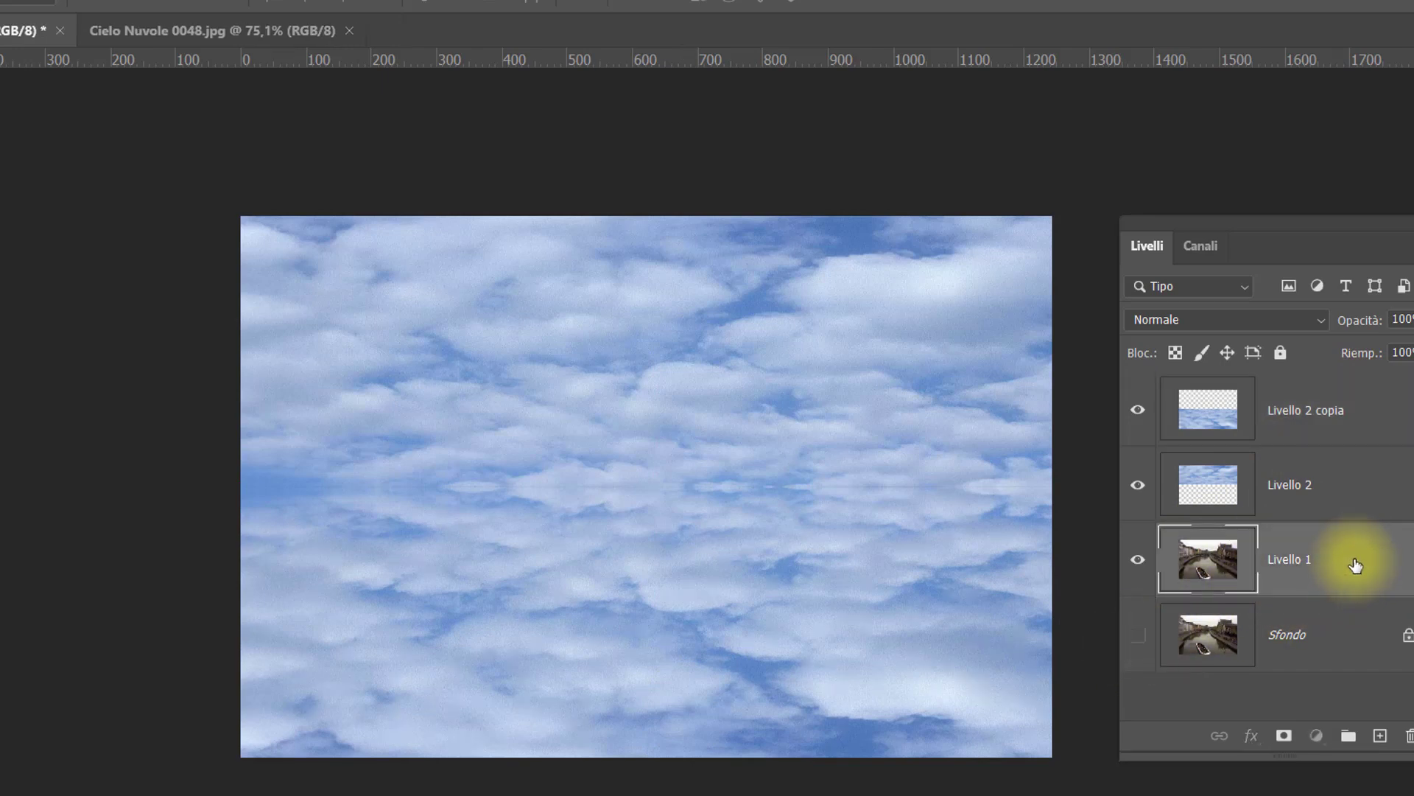
Move Livello 1 above Livello 2 copia and open its Opzioni di fusione.
{"action": "left_click_drag", "start_coordinate": [1356, 565], "coordinate": [1332, 379]}
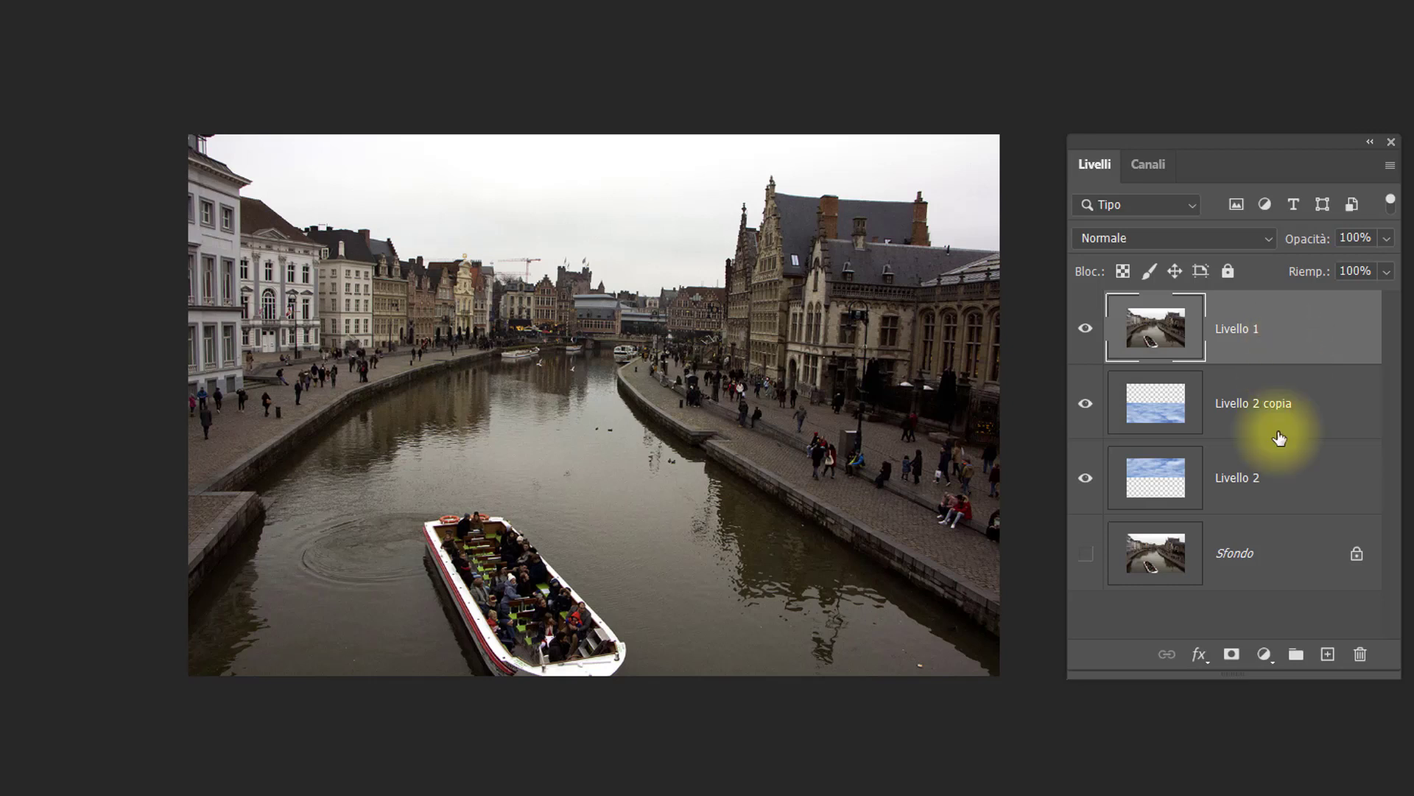
{"action": "left_click", "coordinate": [1199, 654]}
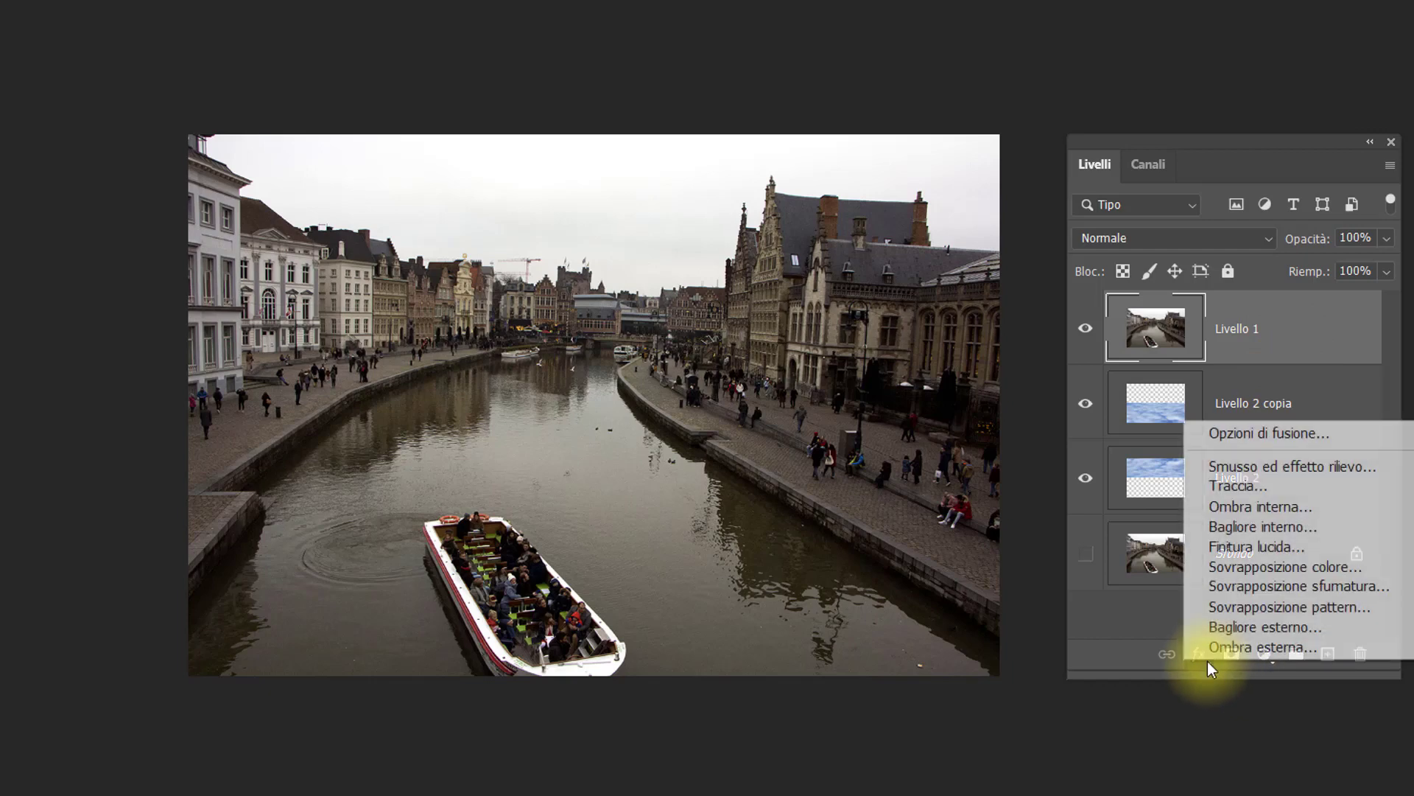
{"action": "left_click", "coordinate": [1206, 435]}
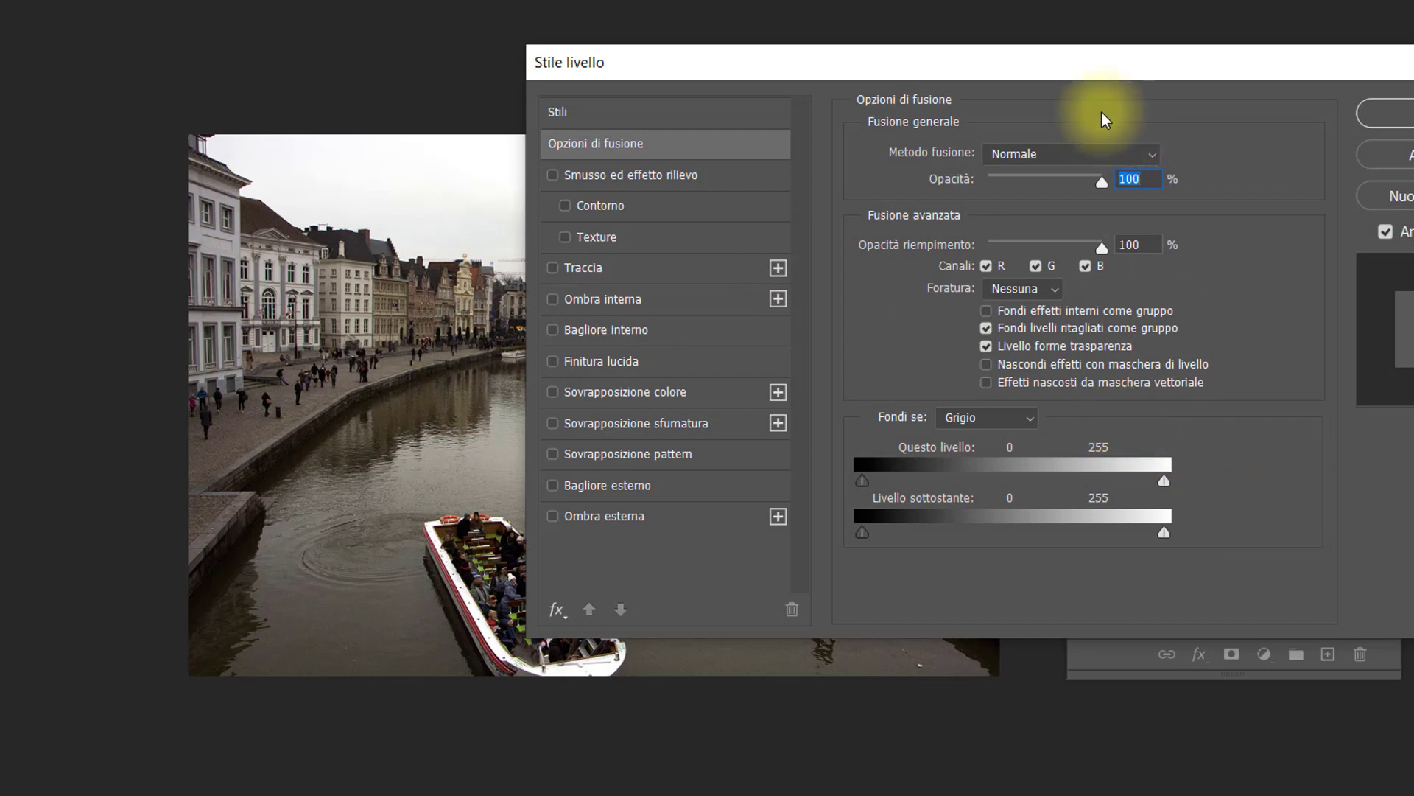
Set Fondi se to Blu and pull the Questo livello white slider down to 122.
{"action": "left_click_drag", "start_coordinate": [1061, 69], "coordinate": [1191, 124]}
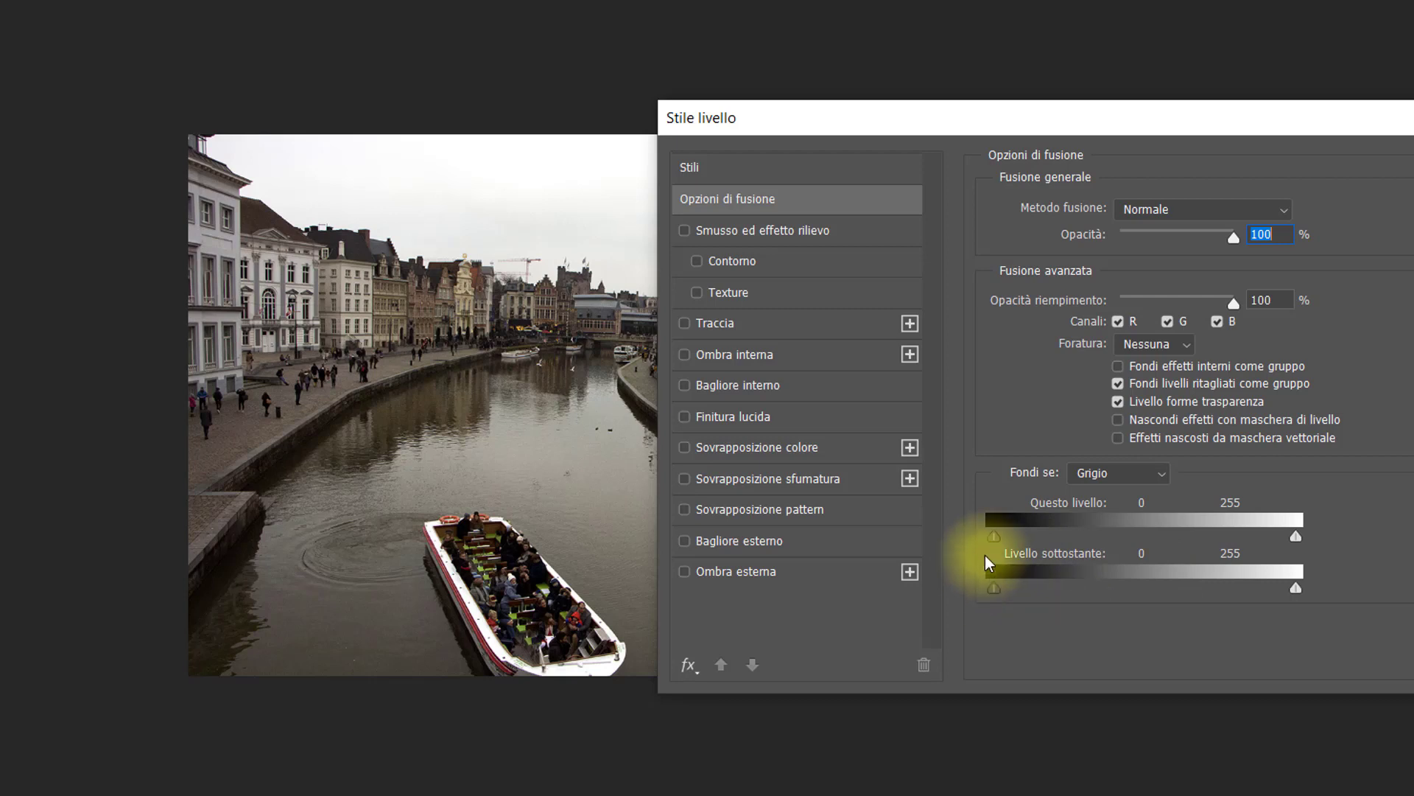
{"action": "left_click", "coordinate": [1164, 478]}
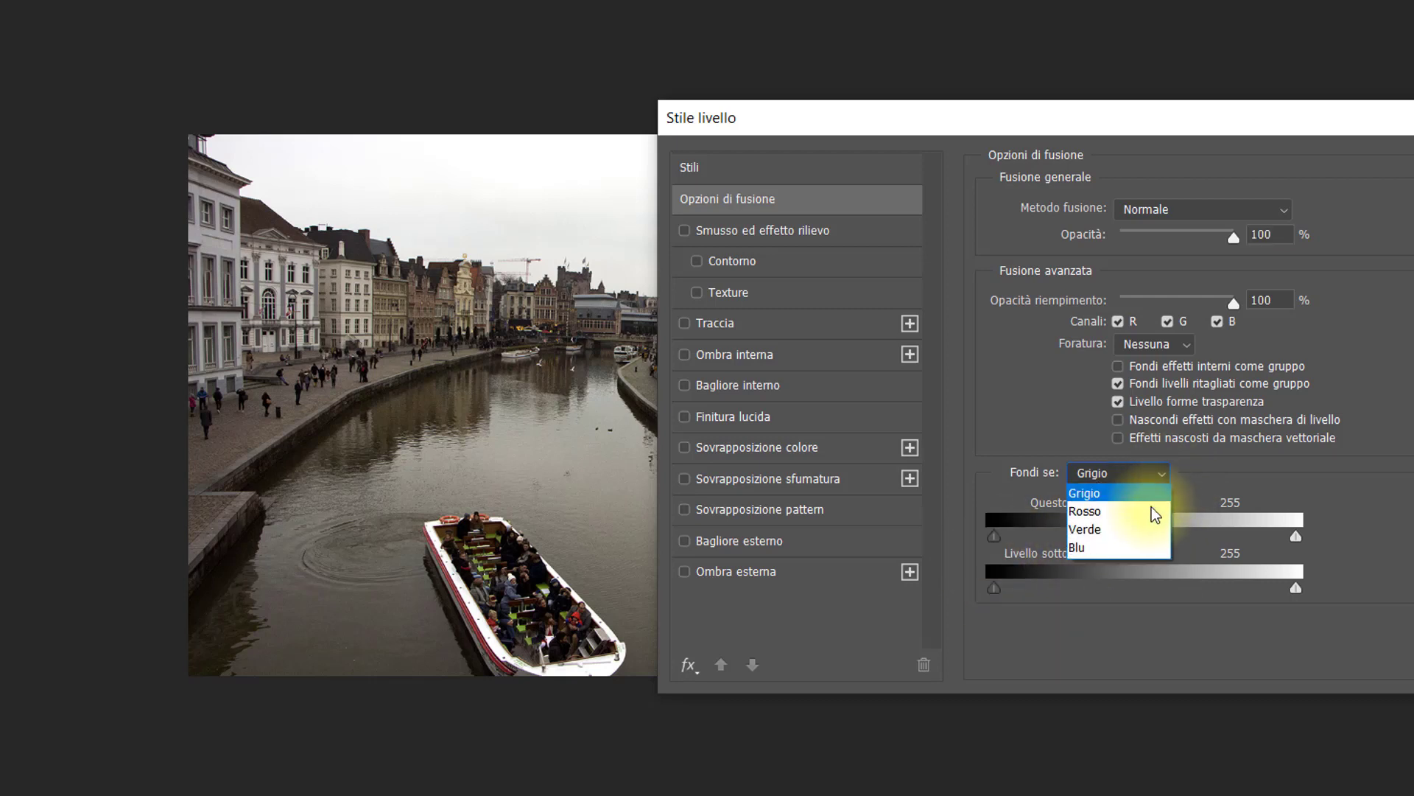
{"action": "left_click", "coordinate": [1138, 545]}
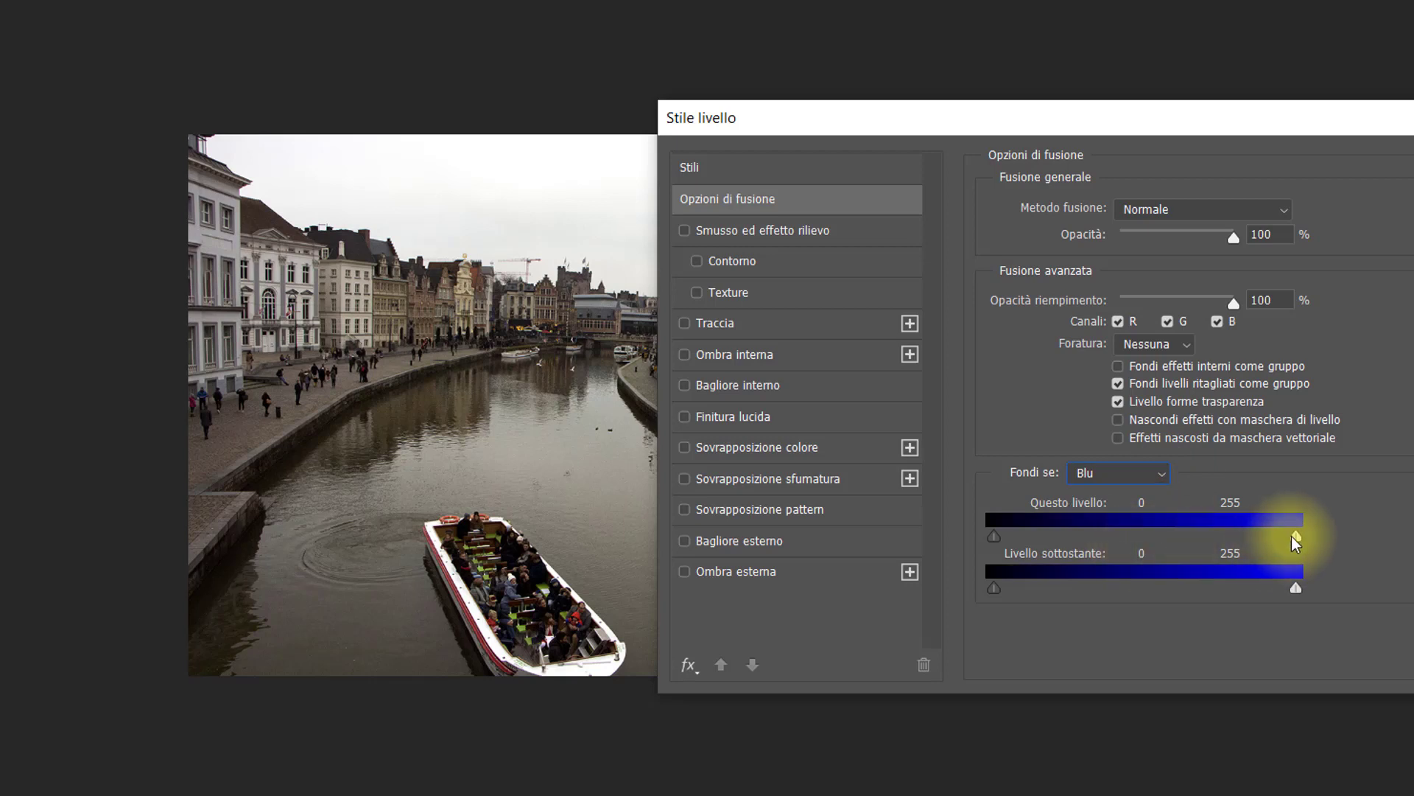
{"action": "left_click_drag", "start_coordinate": [1280, 543], "coordinate": [1141, 523]}
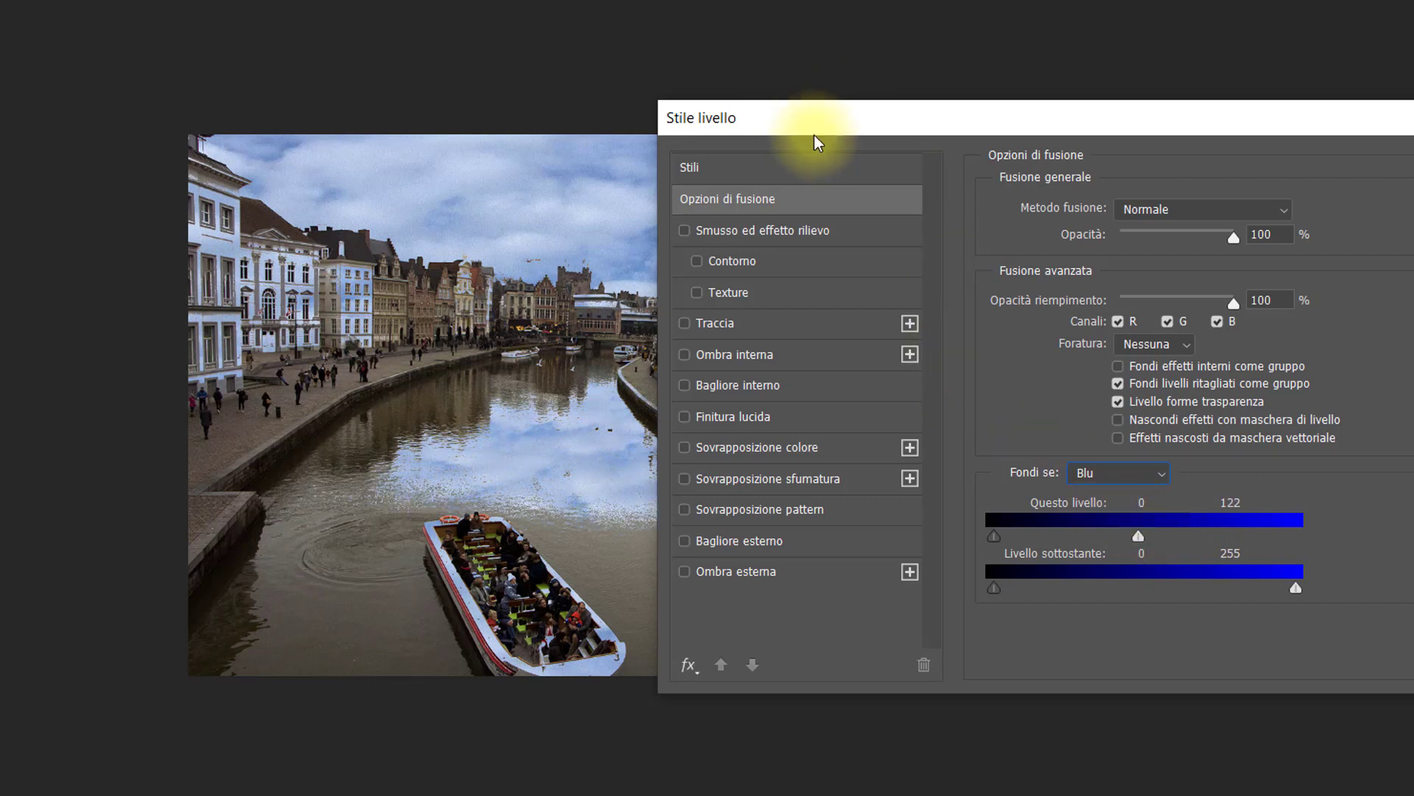
{"action": "left_click_drag", "start_coordinate": [814, 130], "coordinate": [857, 138]}
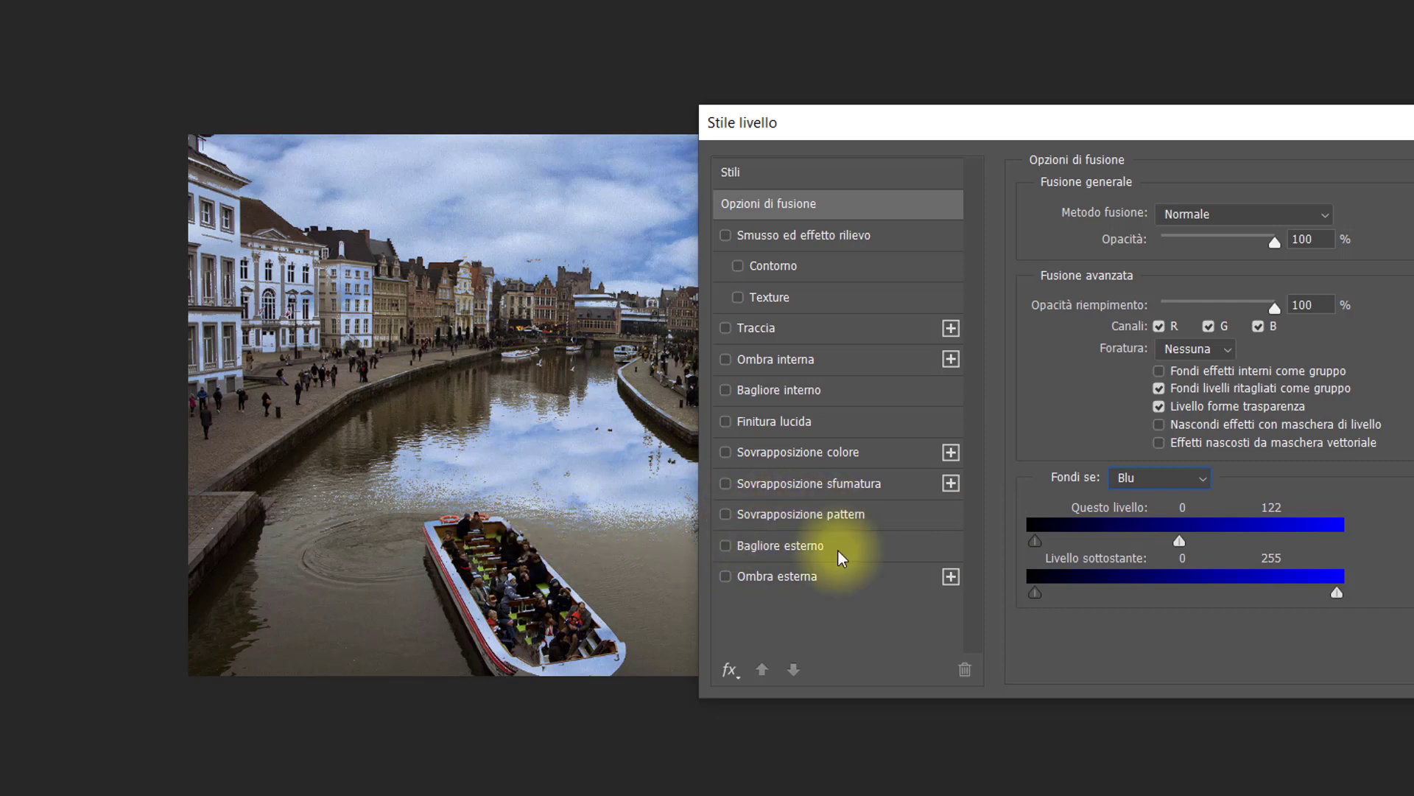
Split the Questo livello white slider into a 68–204 fade range and confirm the style.
{"action": "key", "text": "alt"}
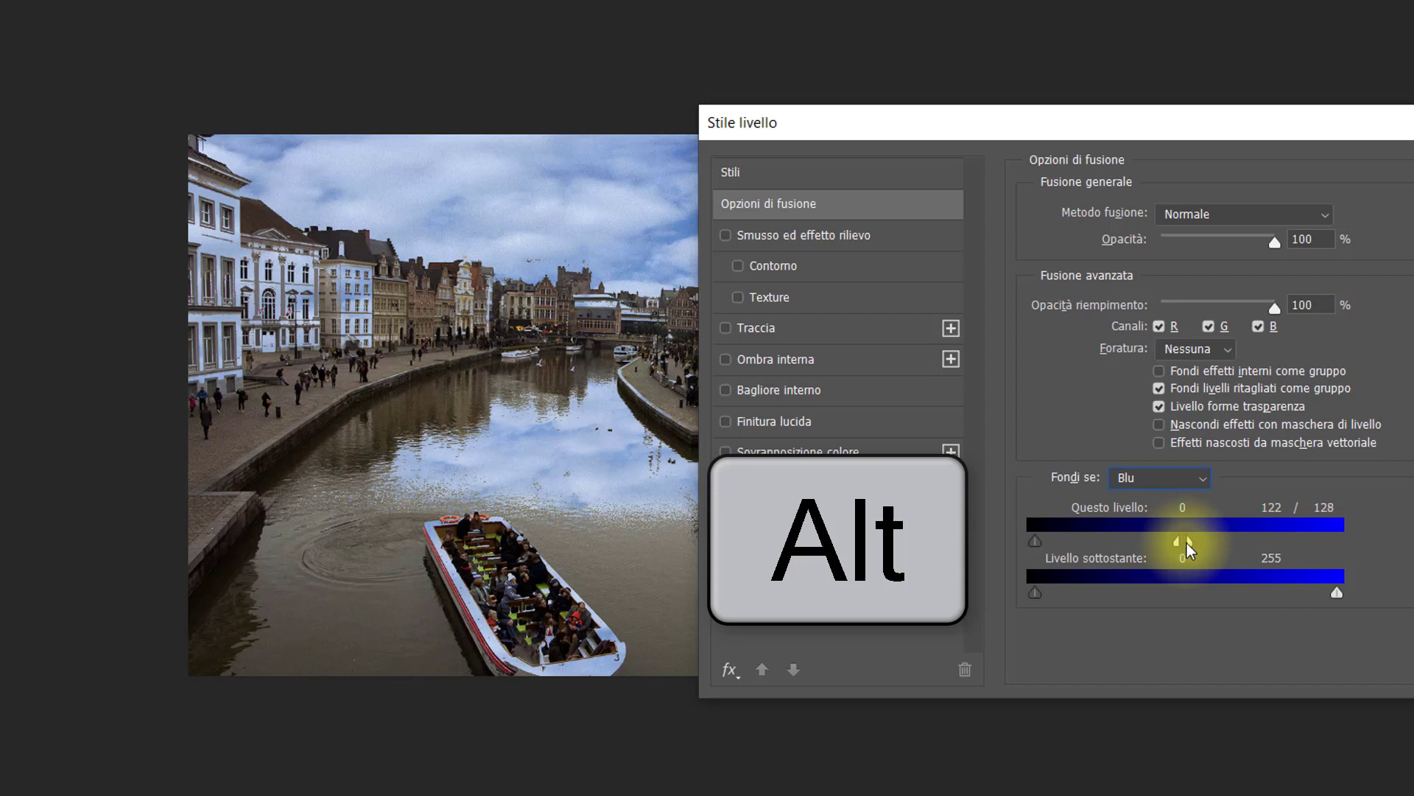
{"action": "left_click_drag", "start_coordinate": [1188, 548], "coordinate": [1287, 552]}
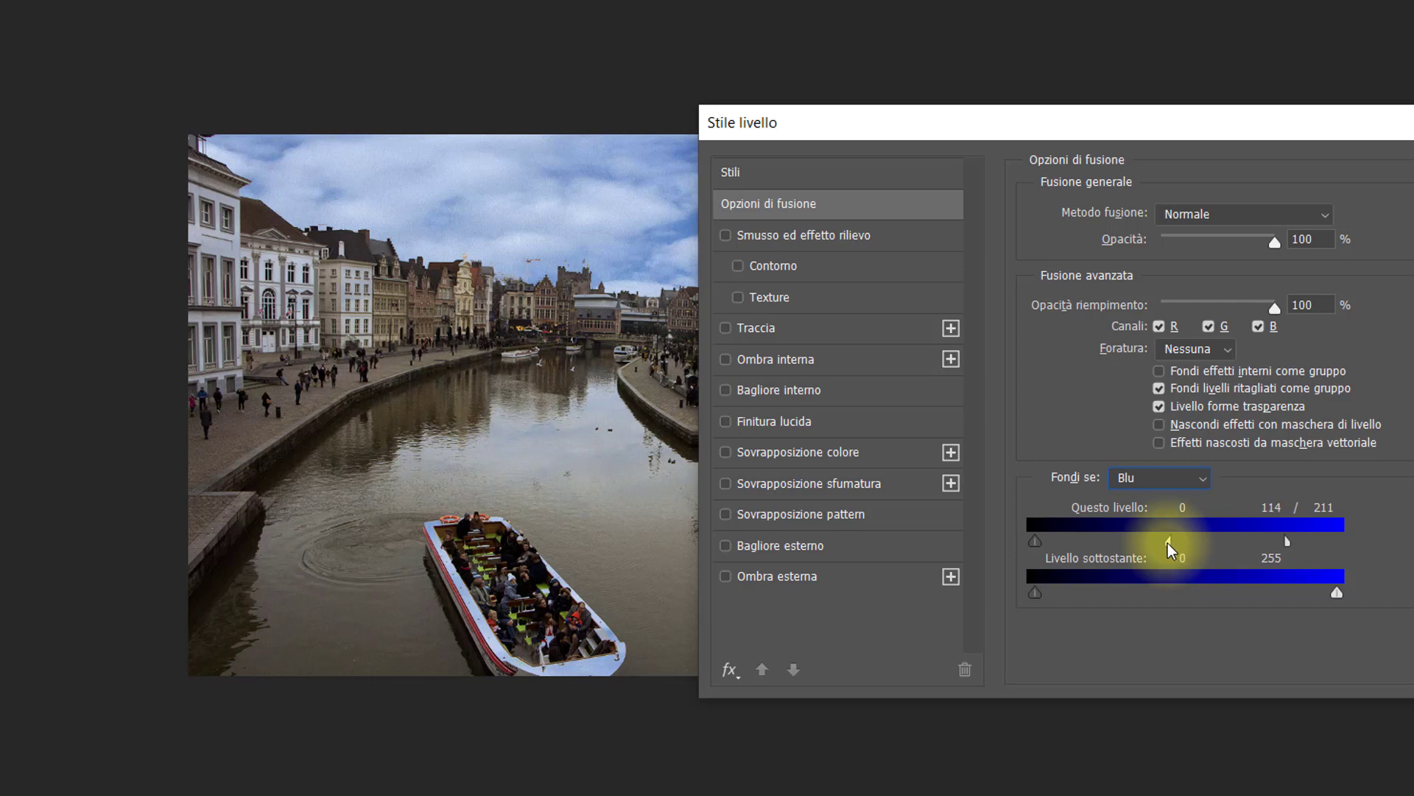
{"action": "left_click_drag", "start_coordinate": [1154, 542], "coordinate": [1112, 541]}
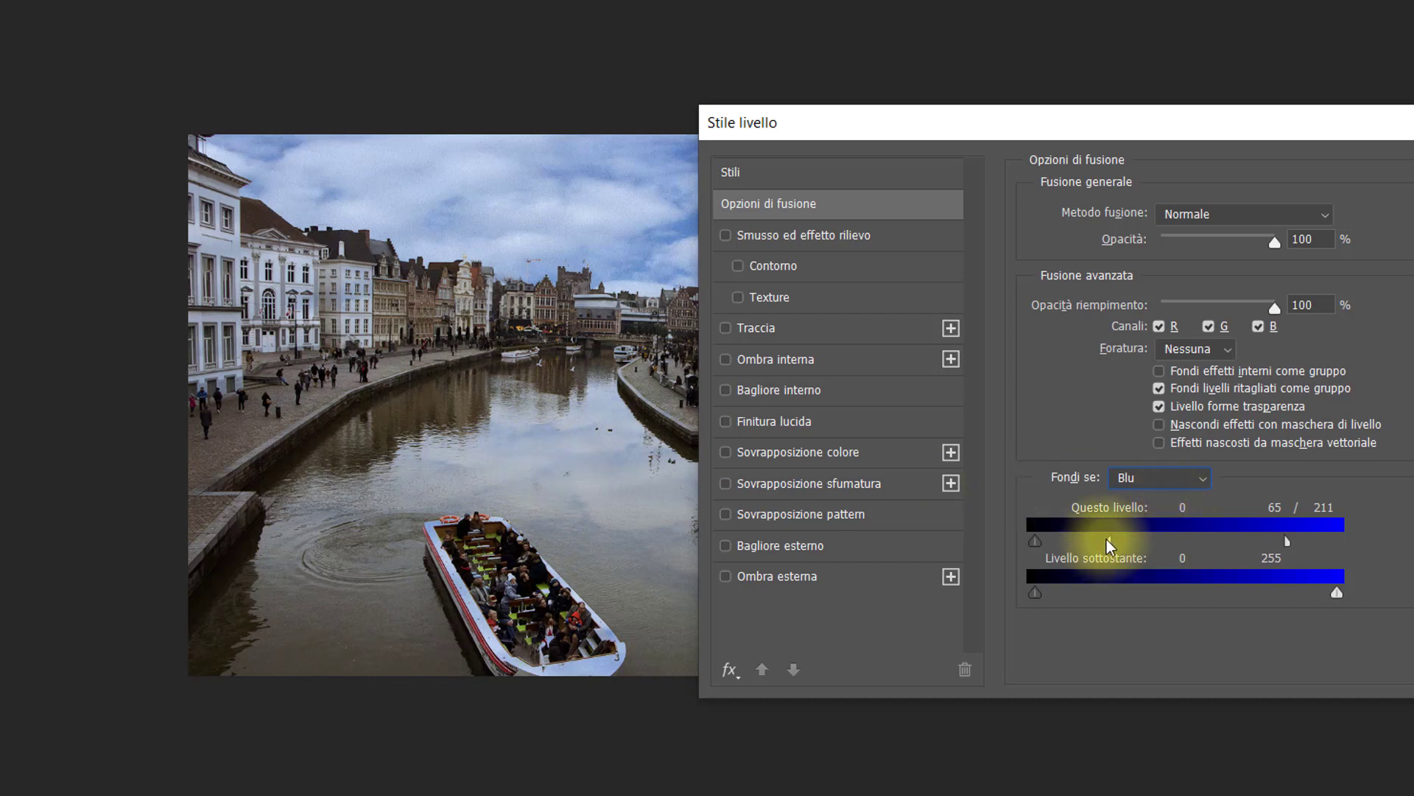
{"action": "left_click_drag", "start_coordinate": [1114, 546], "coordinate": [1116, 547]}
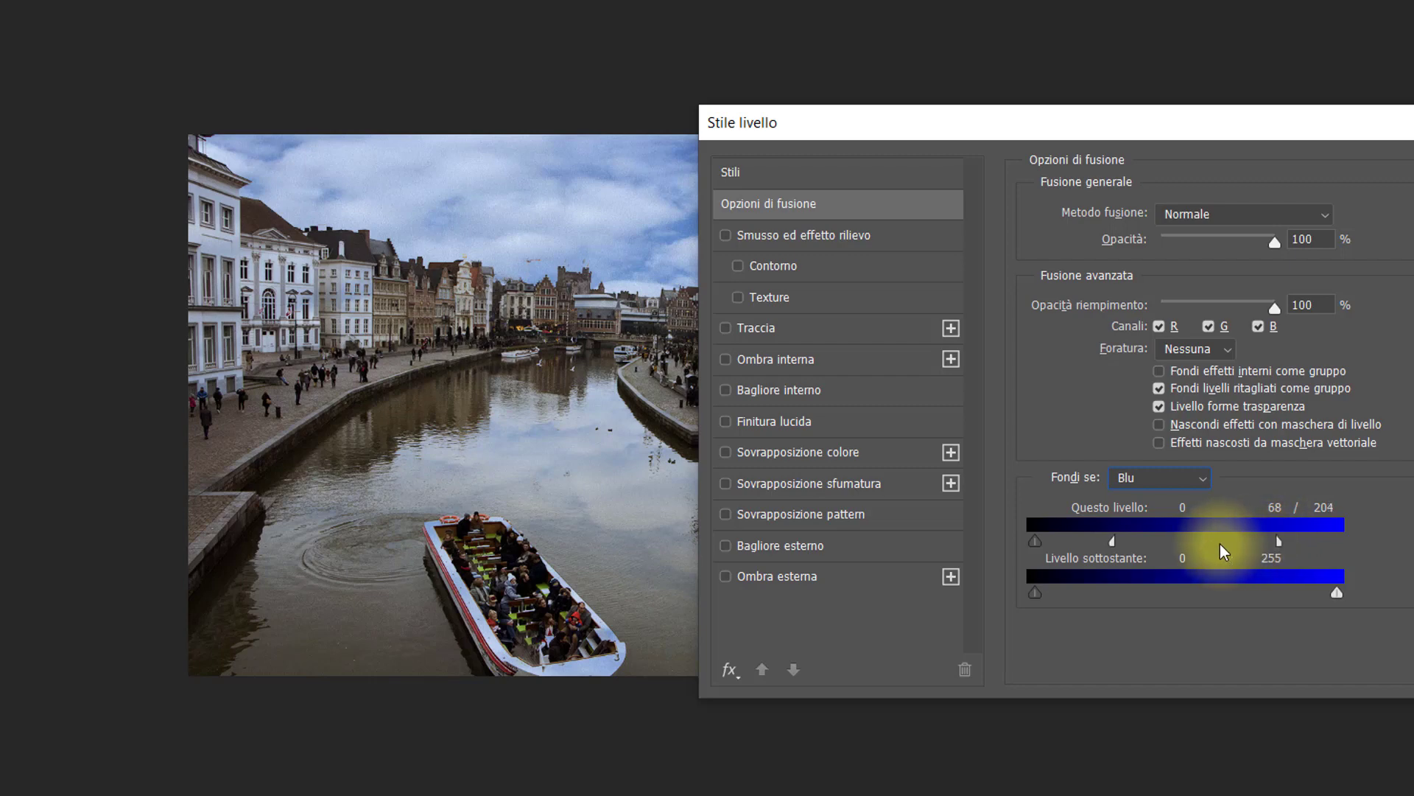
{"action": "left_click_drag", "start_coordinate": [1257, 134], "coordinate": [1054, 151]}
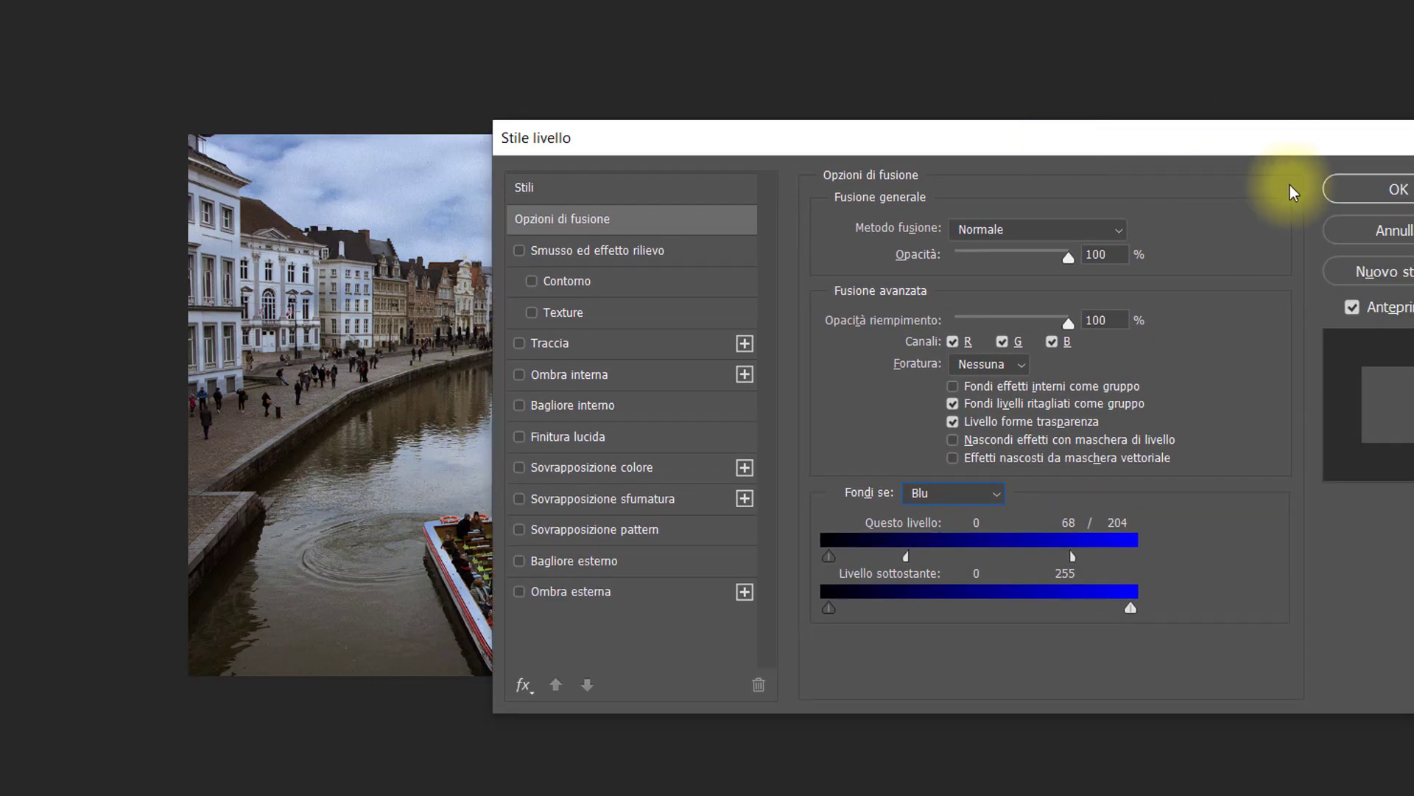
{"action": "left_click", "coordinate": [1372, 191]}
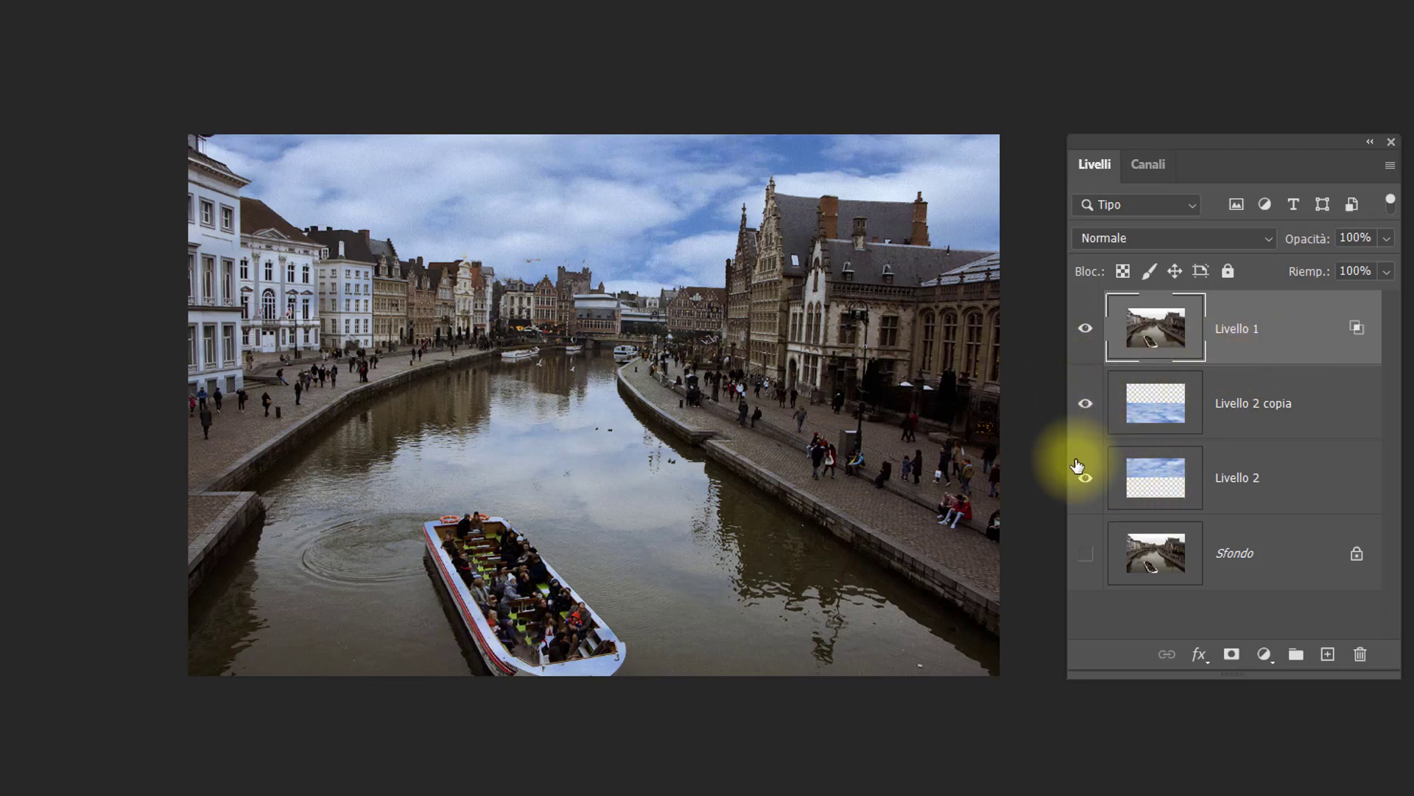
{"action": "left_click", "coordinate": [1083, 485]}
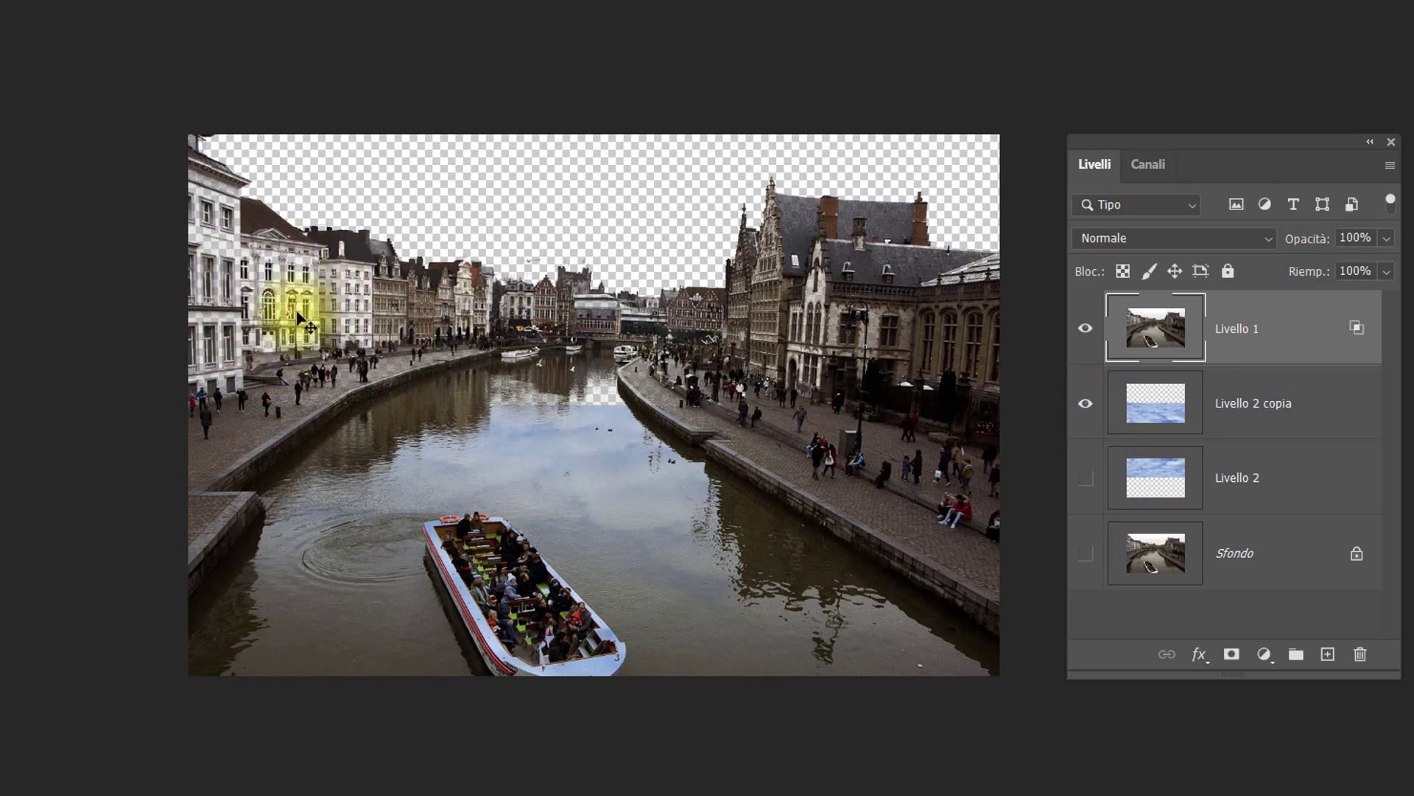
{"action": "left_click", "coordinate": [1085, 478]}
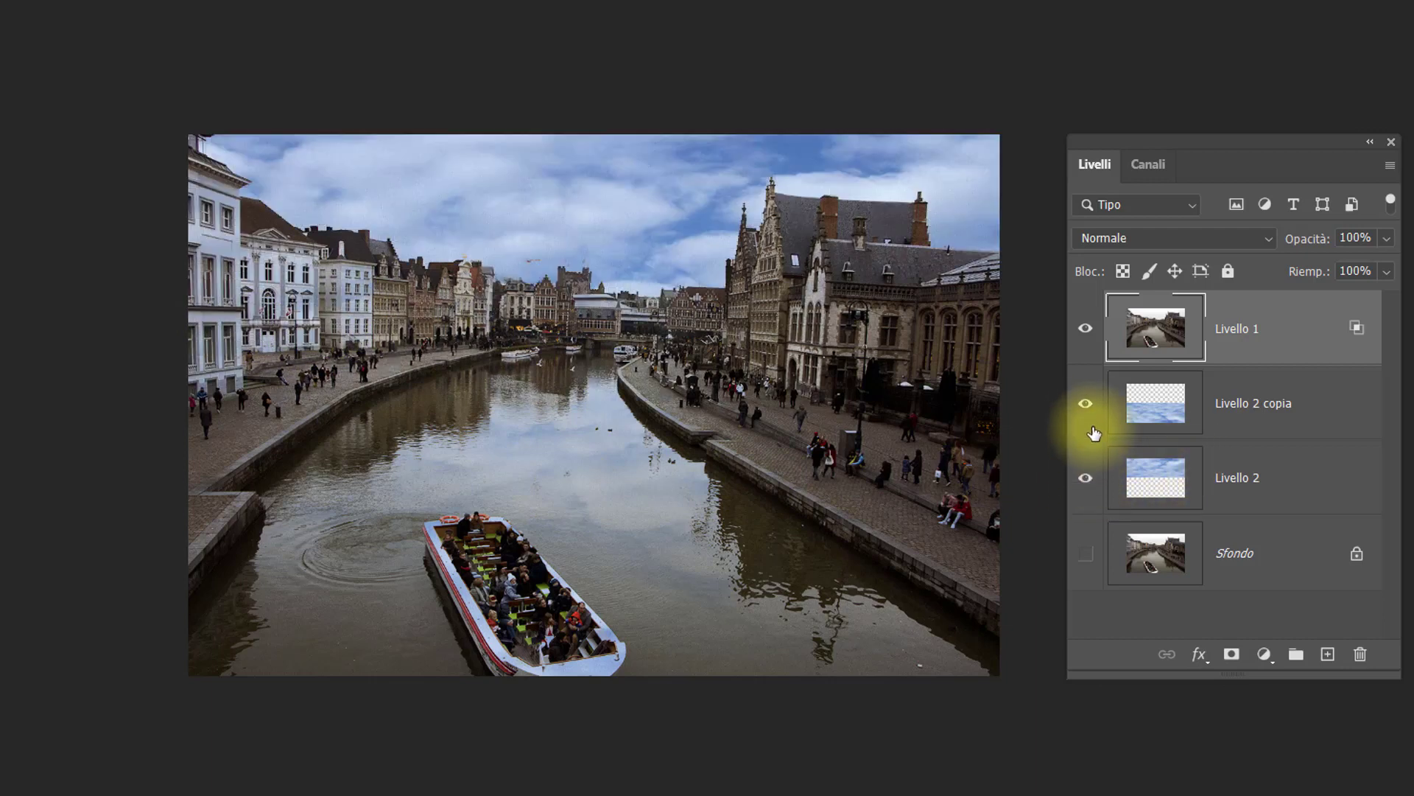
{"action": "left_click", "coordinate": [1086, 403]}
{"action": "left_click", "coordinate": [1086, 405]}
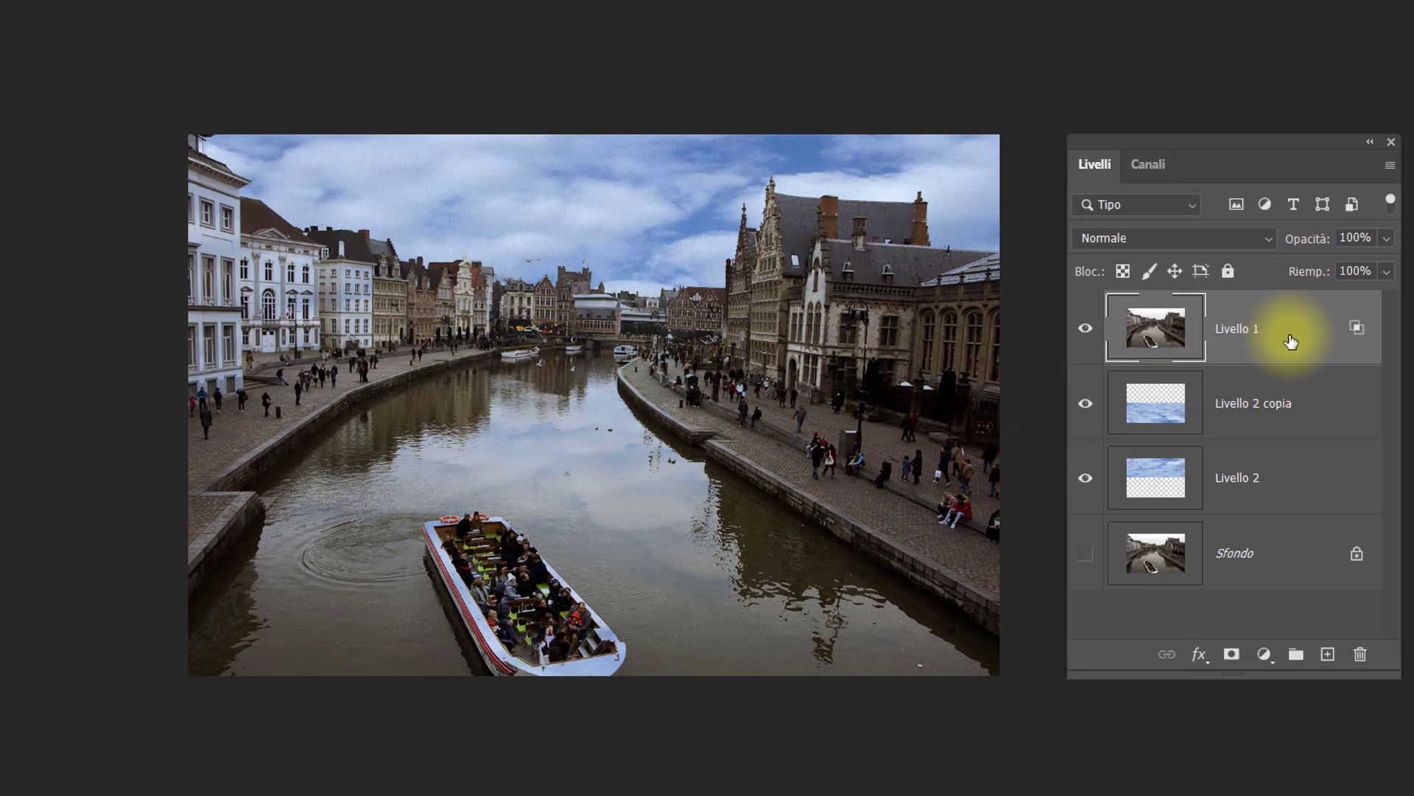
Duplicate Livello 1 and apply Cancella stile livello to the new Livello 1 copia.
{"action": "key", "text": "ctrl+j"}
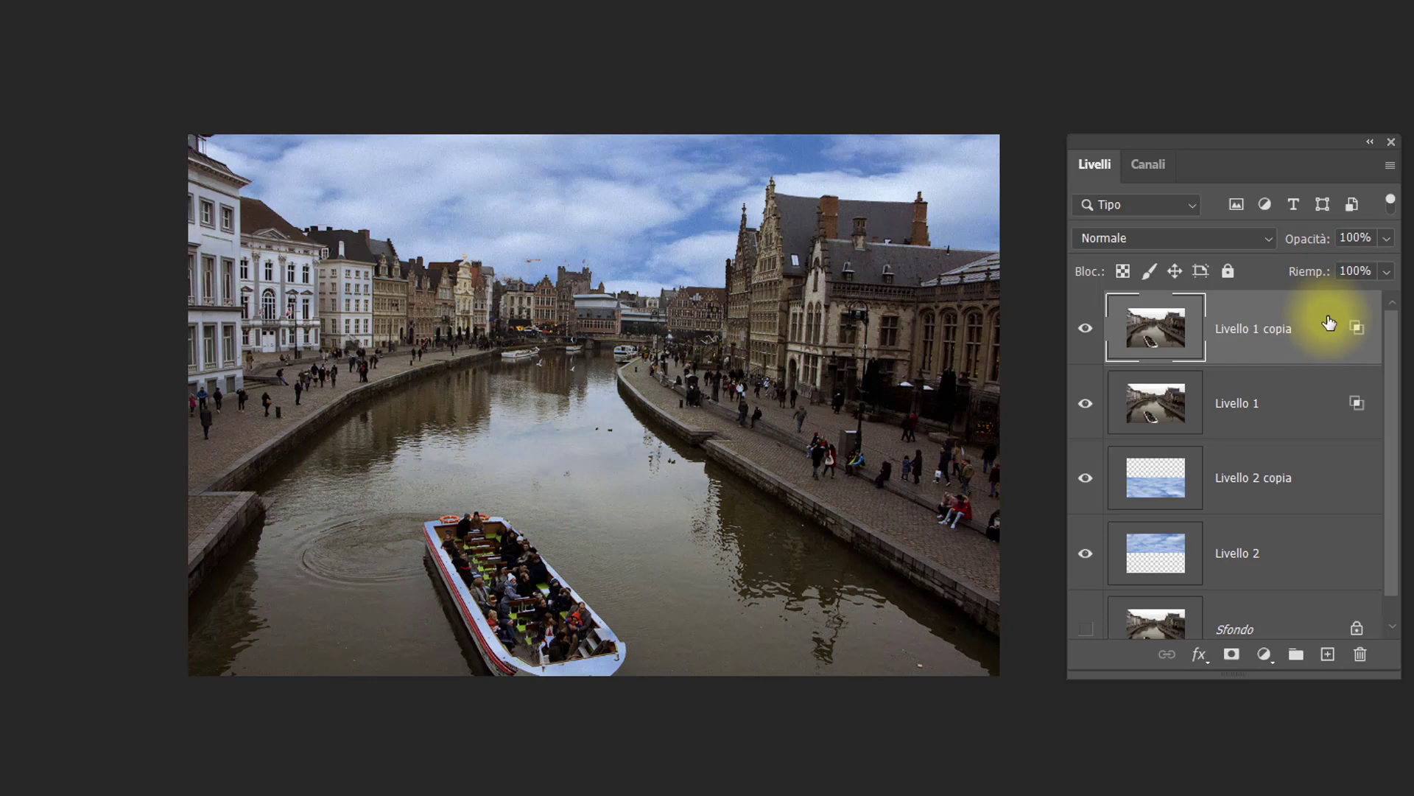
{"action": "right_click", "coordinate": [1324, 322]}
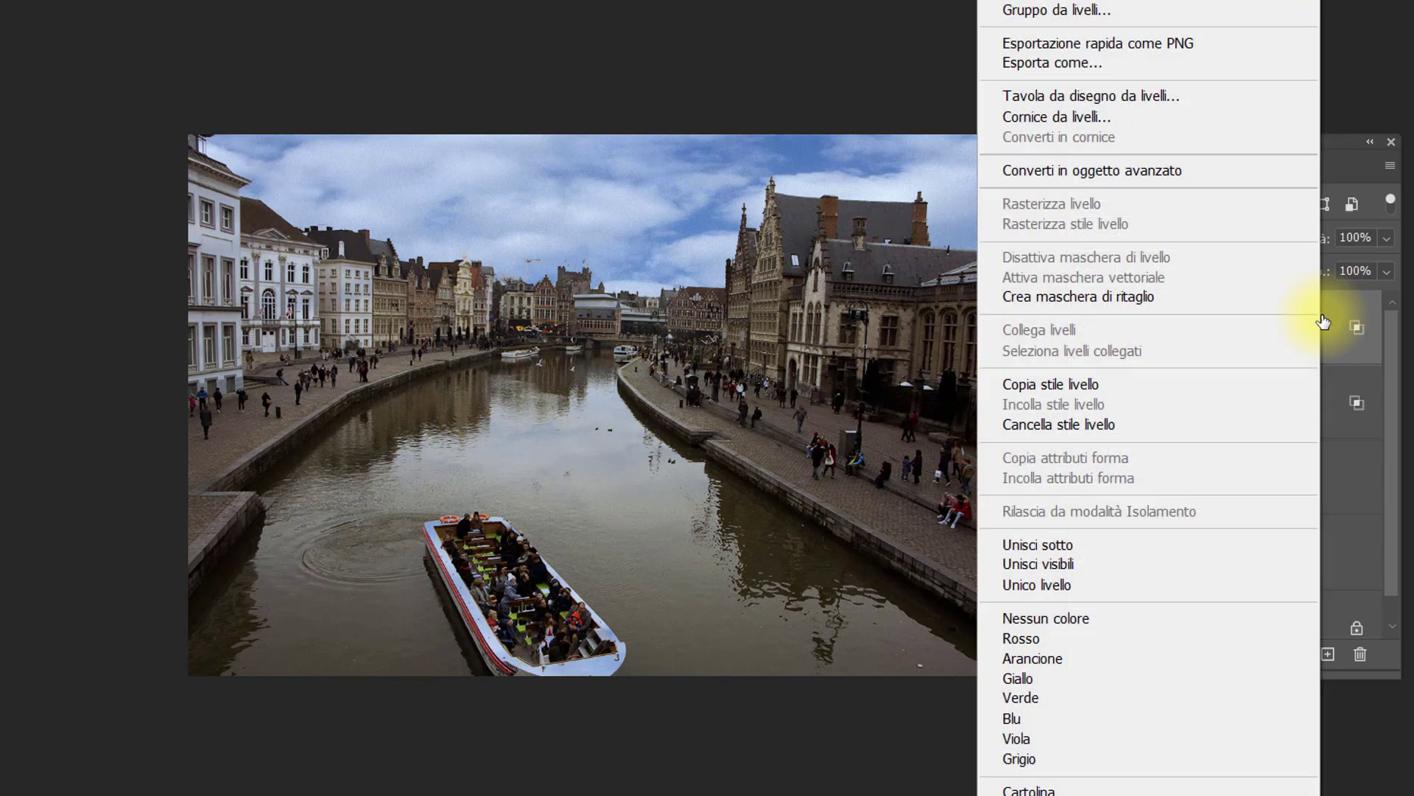
{"action": "left_click", "coordinate": [1048, 425]}
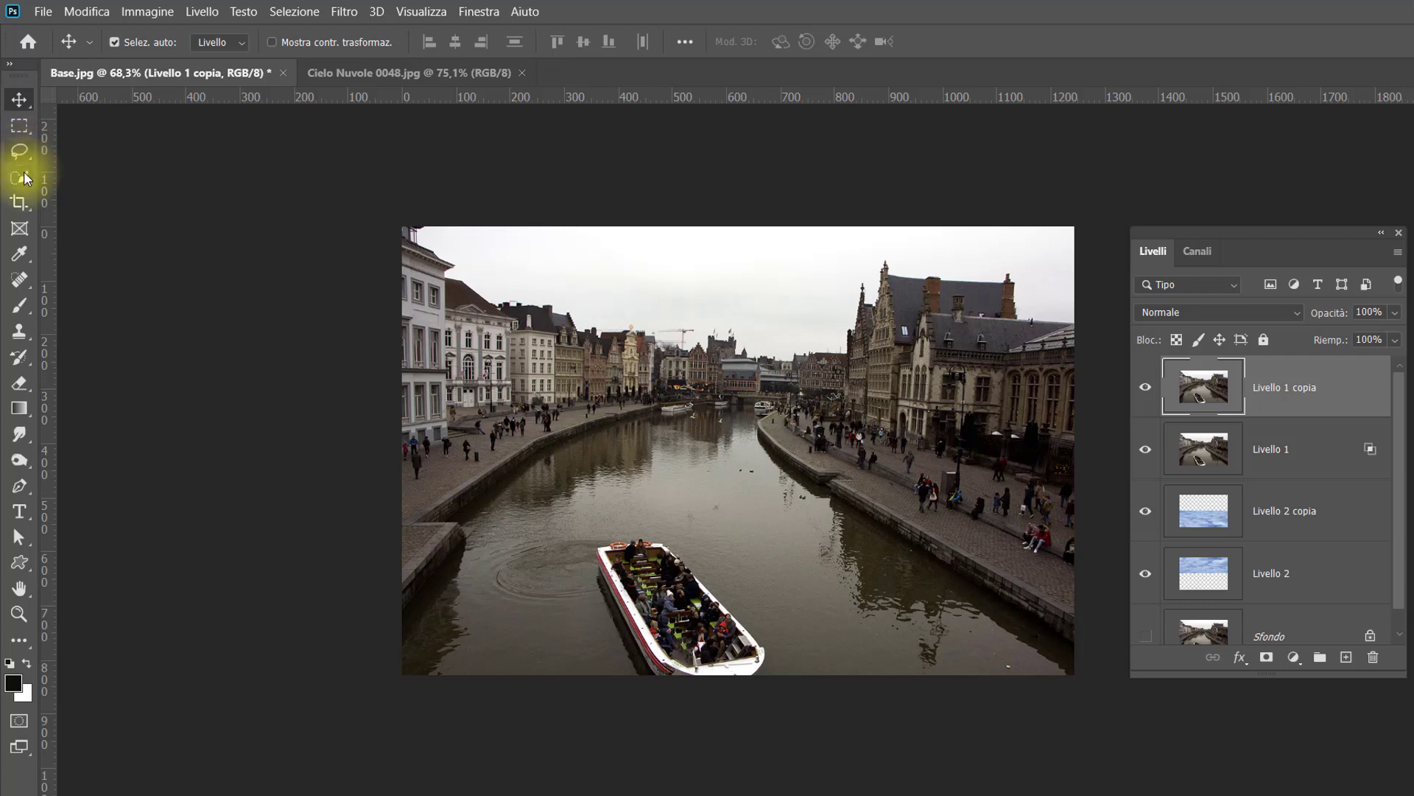
Quick-select the left buildings, skyline, right quay and tour boat, with Livello 1 copia hidden.
{"action": "left_click_drag", "start_coordinate": [24, 177], "coordinate": [94, 197]}
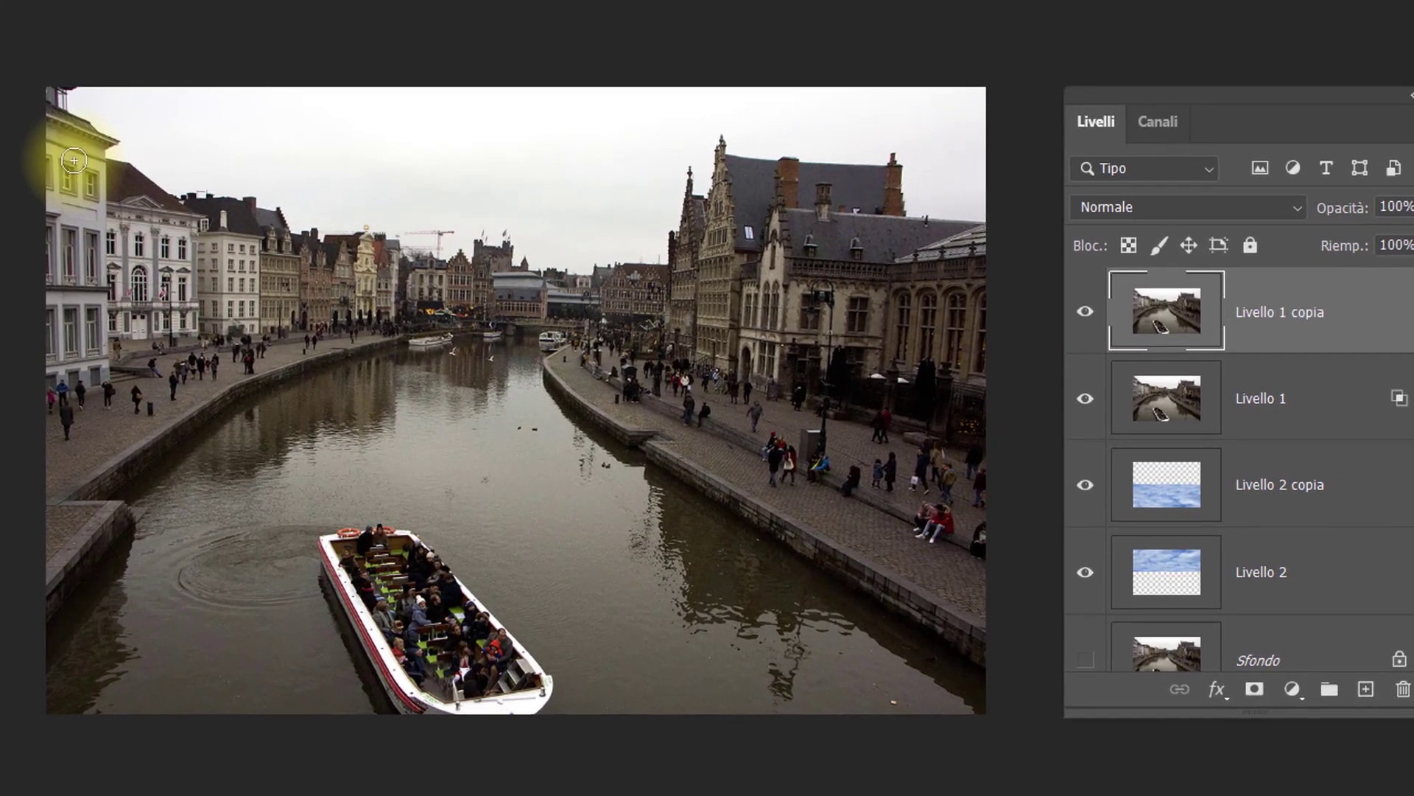
{"action": "mouse_move", "coordinate": [74, 161]}
{"action": "left_mouse_down"}
{"action": "mouse_move", "coordinate": [226, 330]}
{"action": "mouse_move", "coordinate": [59, 131]}
{"action": "left_mouse_up"}
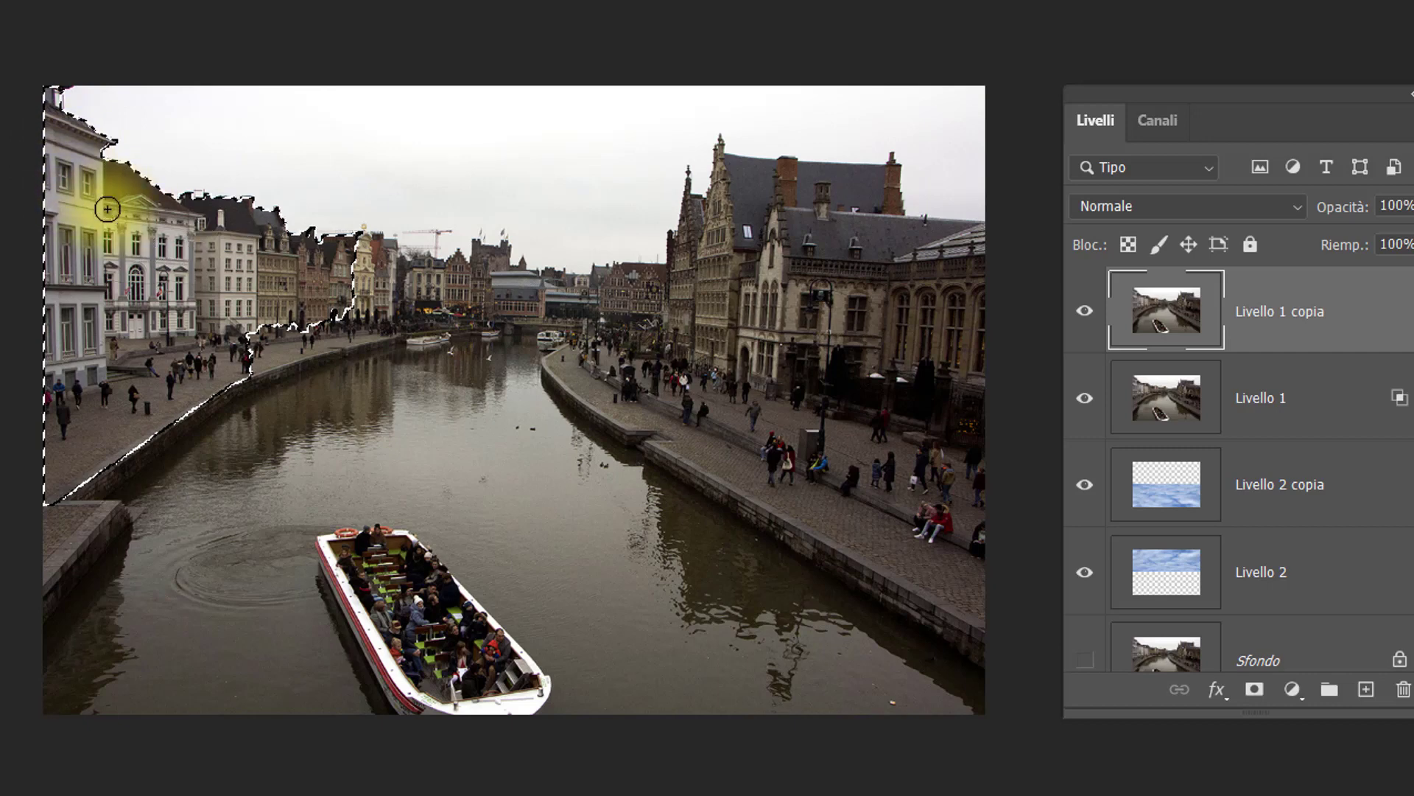
{"action": "left_click_drag", "start_coordinate": [59, 131], "coordinate": [177, 221]}
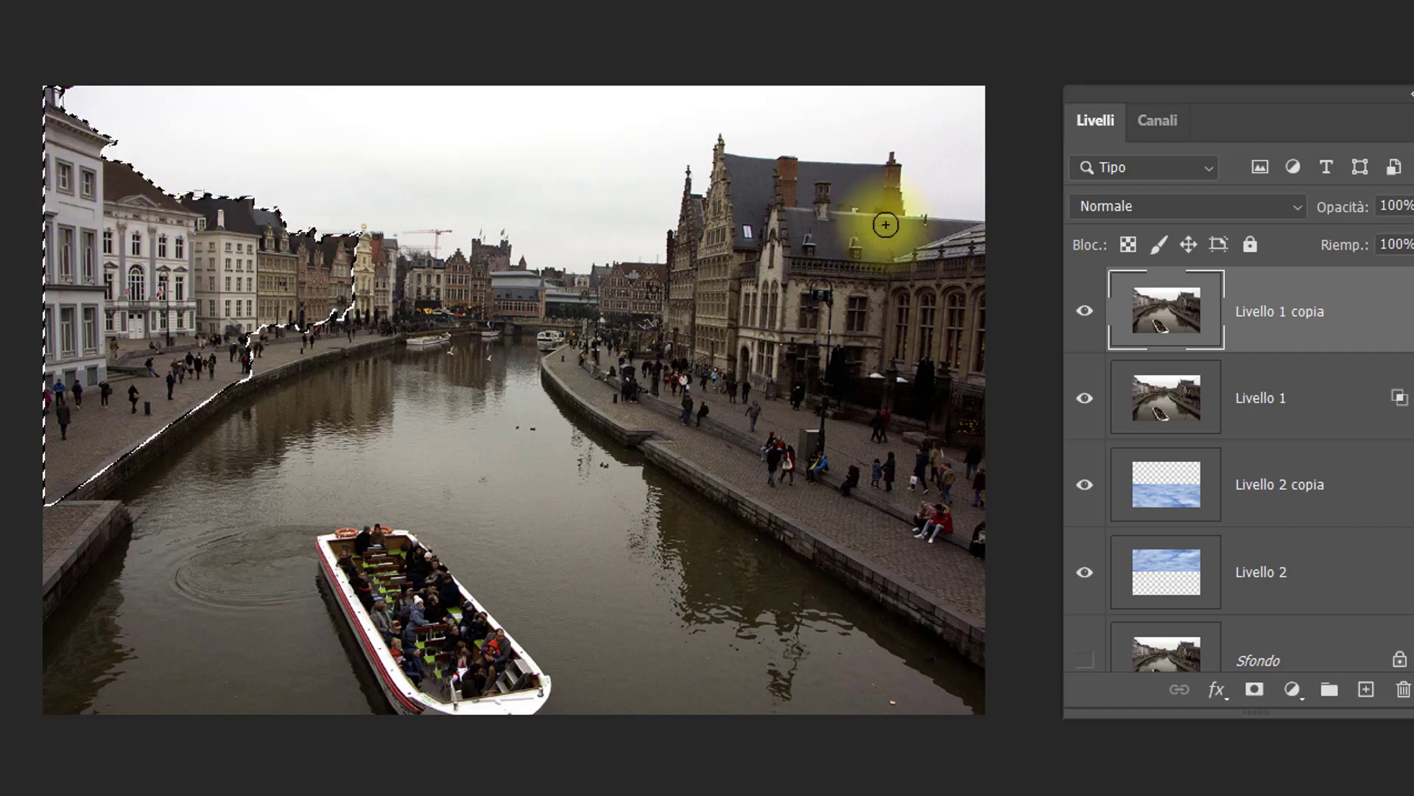
{"action": "left_click", "coordinate": [1085, 311]}
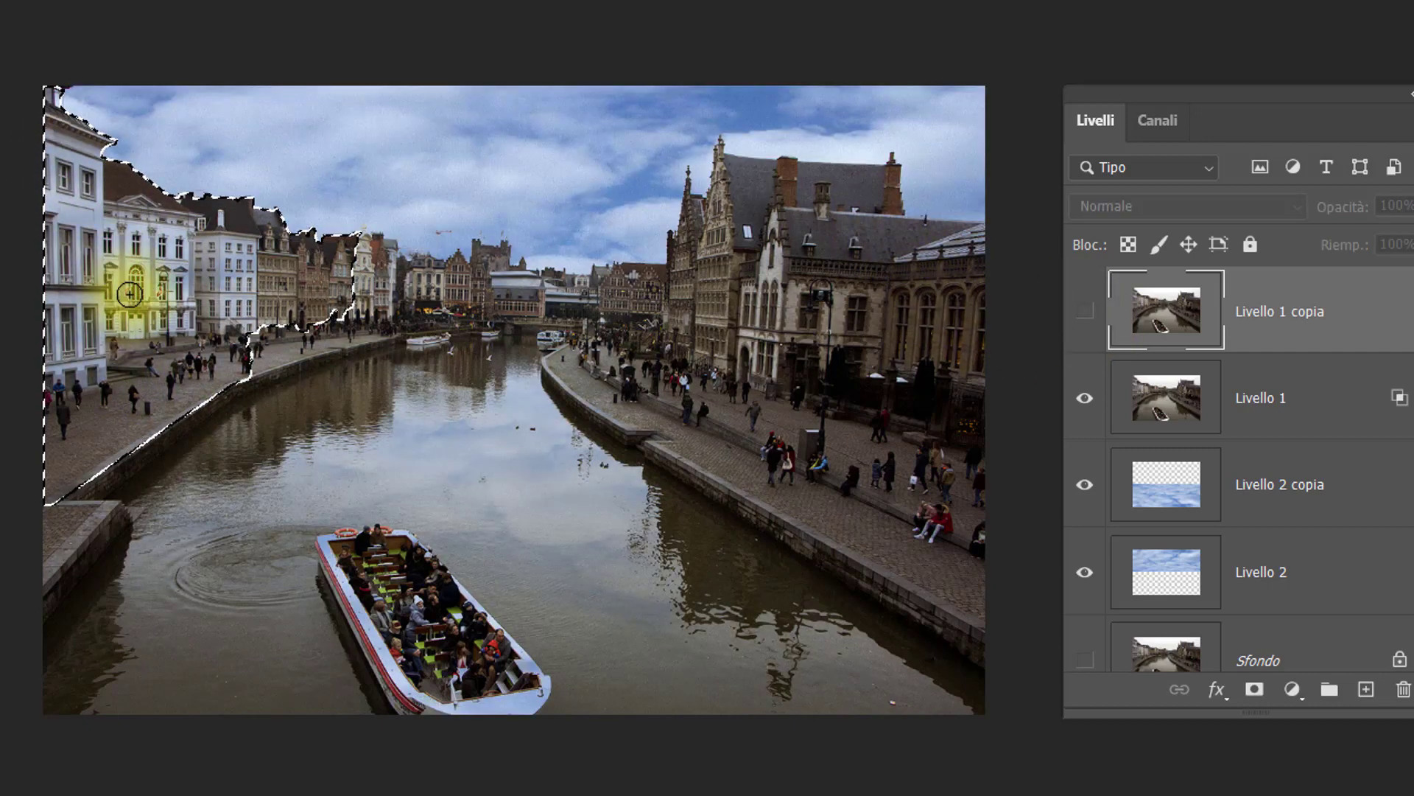
{"action": "mouse_move", "coordinate": [246, 316]}
{"action": "left_mouse_down"}
{"action": "mouse_move", "coordinate": [373, 314]}
{"action": "mouse_move", "coordinate": [150, 366]}
{"action": "mouse_move", "coordinate": [61, 526]}
{"action": "left_mouse_up"}
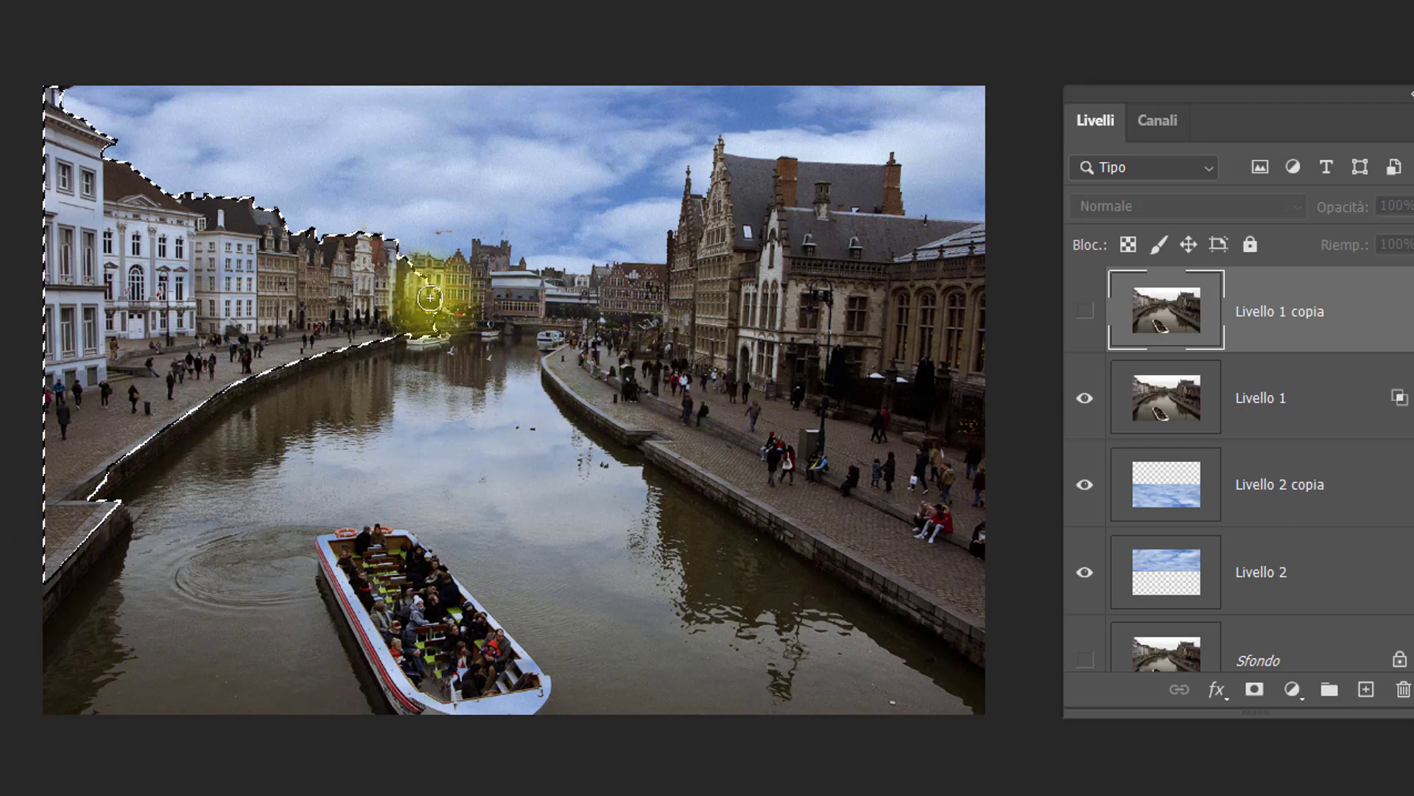
{"action": "mouse_move", "coordinate": [436, 300]}
{"action": "left_mouse_down"}
{"action": "mouse_move", "coordinate": [661, 363]}
{"action": "mouse_move", "coordinate": [911, 330]}
{"action": "mouse_move", "coordinate": [805, 228]}
{"action": "mouse_move", "coordinate": [733, 227]}
{"action": "mouse_move", "coordinate": [657, 341]}
{"action": "mouse_move", "coordinate": [590, 373]}
{"action": "mouse_move", "coordinate": [916, 559]}
{"action": "mouse_move", "coordinate": [939, 482]}
{"action": "left_mouse_up"}
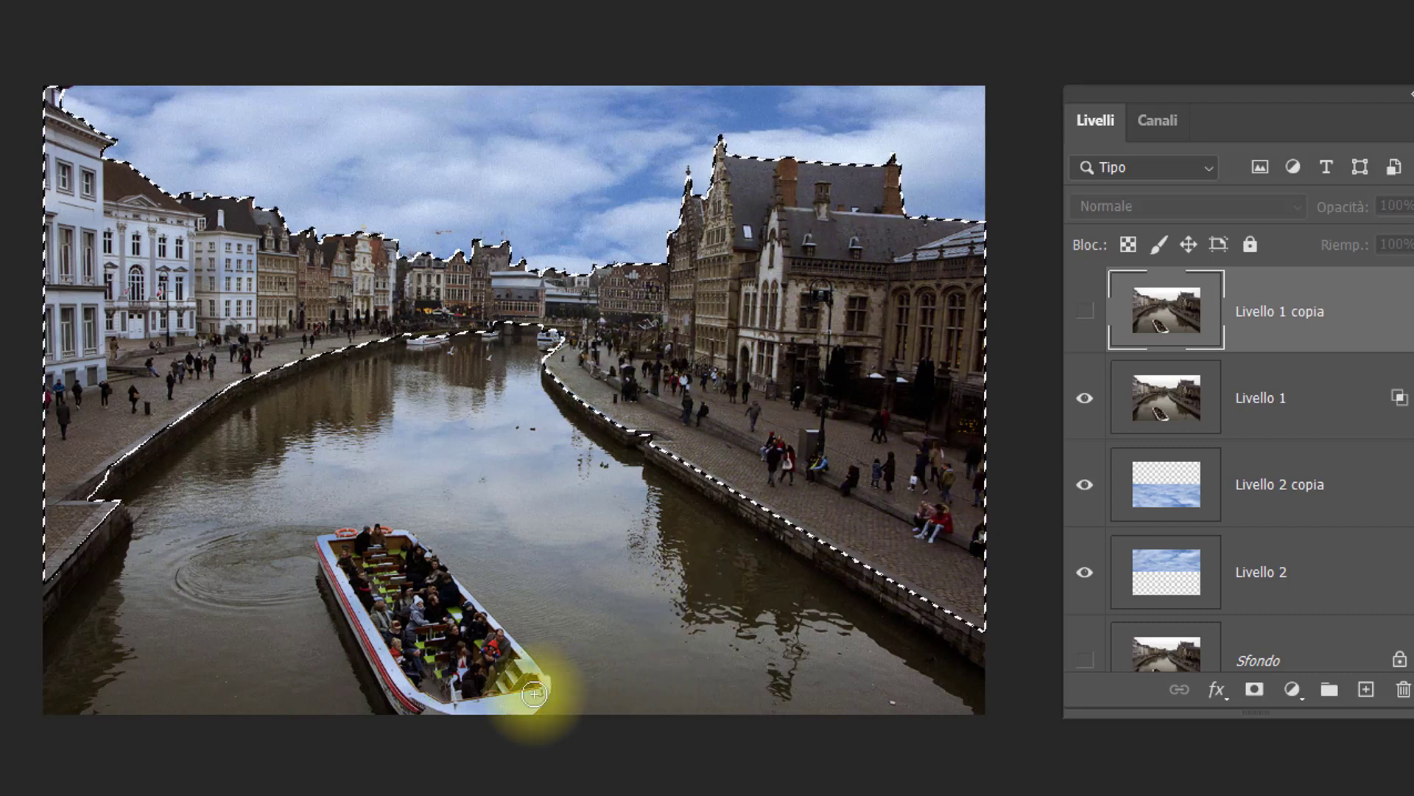
{"action": "mouse_move", "coordinate": [496, 703]}
{"action": "left_mouse_down"}
{"action": "mouse_move", "coordinate": [506, 695]}
{"action": "mouse_move", "coordinate": [424, 675]}
{"action": "mouse_move", "coordinate": [363, 568]}
{"action": "mouse_move", "coordinate": [388, 545]}
{"action": "mouse_move", "coordinate": [496, 651]}
{"action": "left_mouse_up"}
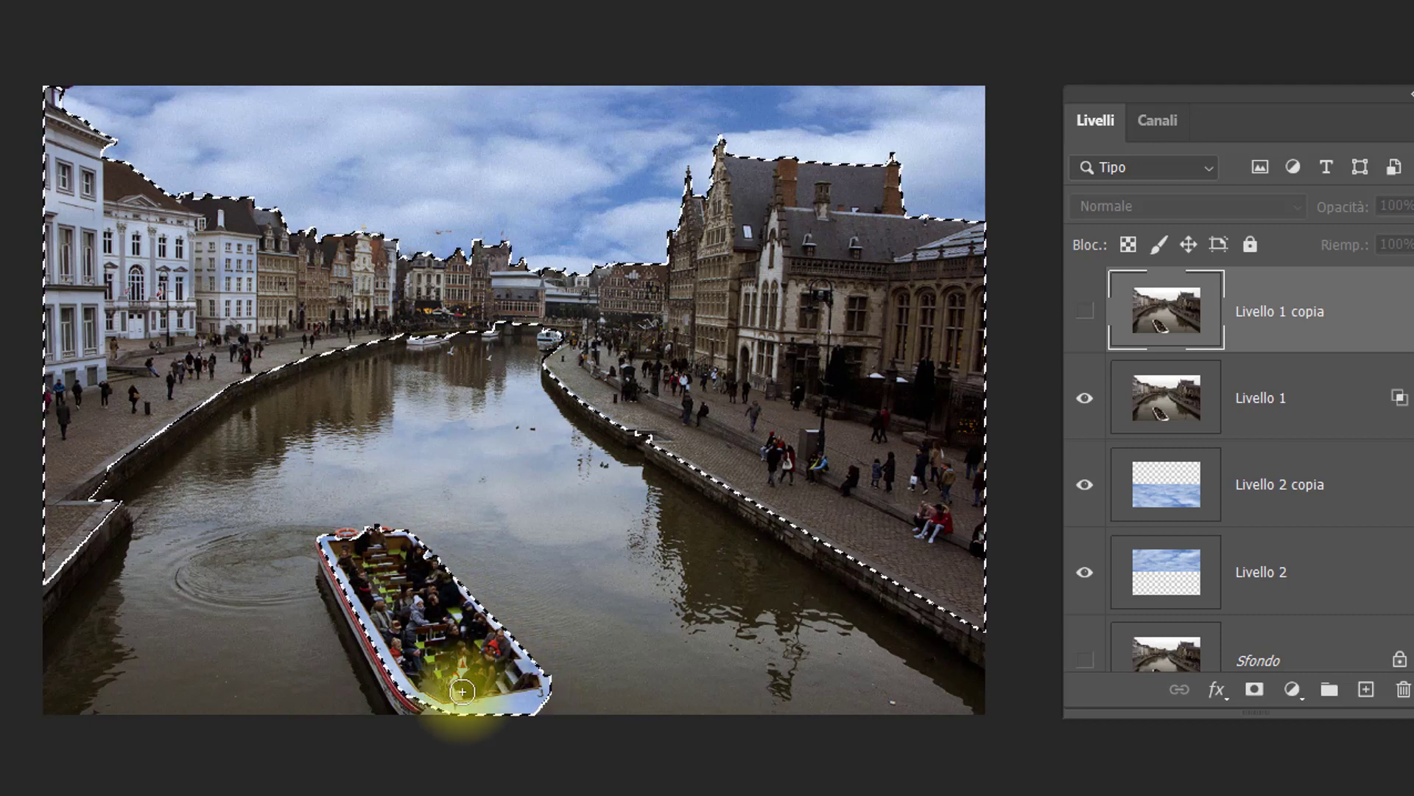
{"action": "left_click_drag", "start_coordinate": [462, 691], "coordinate": [419, 629]}
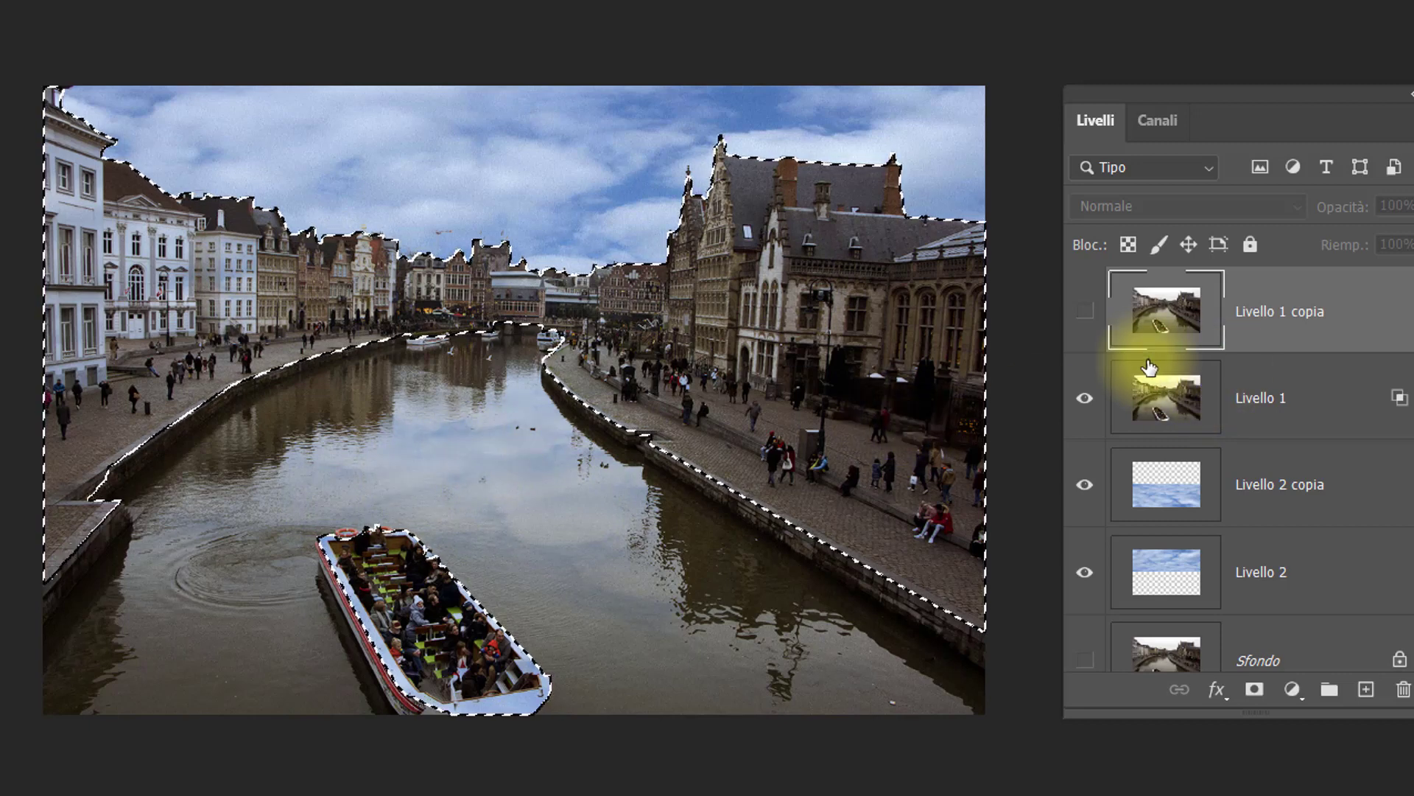
Mask Livello 1 copia with the current selection, hide it again, and select Livello 1.
{"action": "left_click", "coordinate": [1085, 312]}
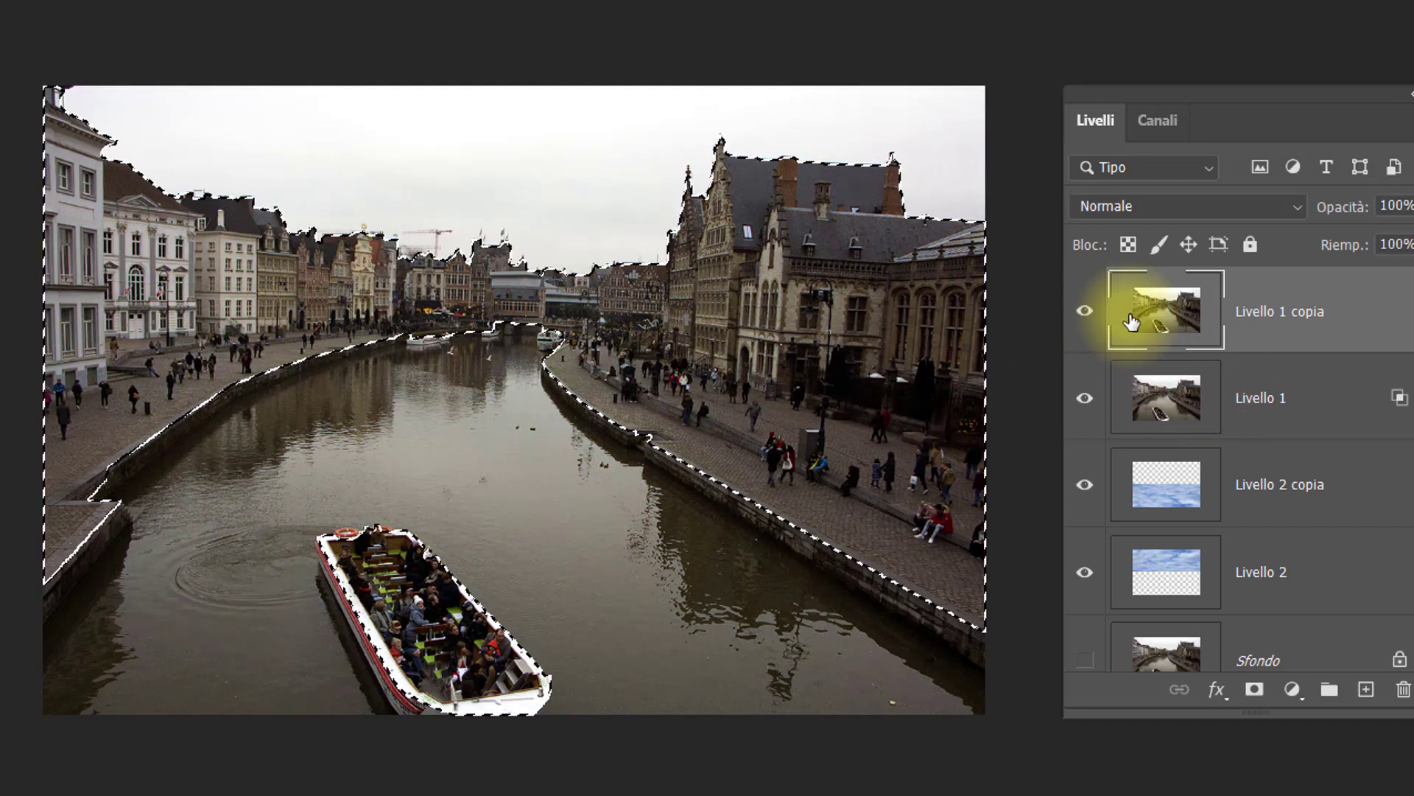
{"action": "left_click", "coordinate": [1254, 691]}
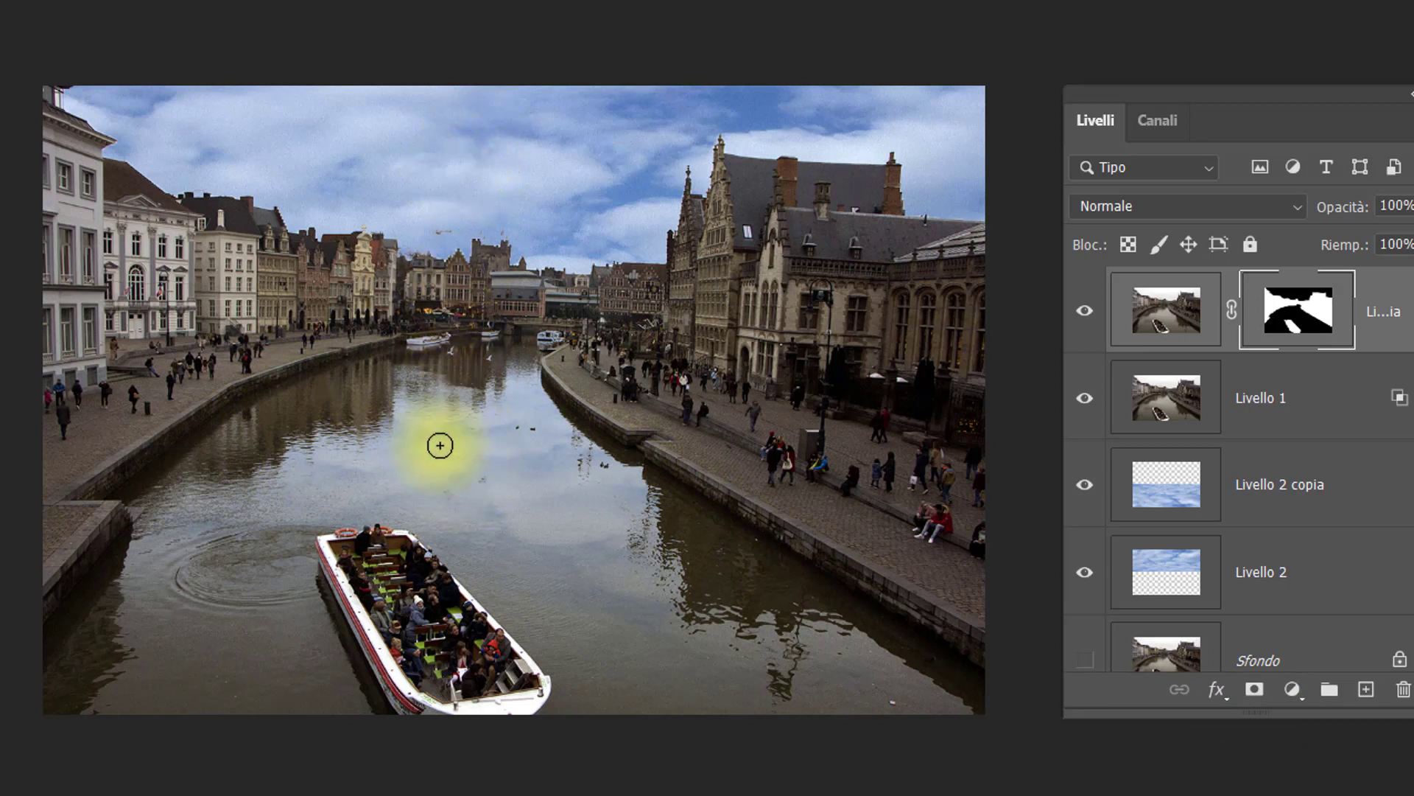
{"action": "left_click", "coordinate": [1085, 319]}
{"action": "left_click", "coordinate": [1326, 398]}
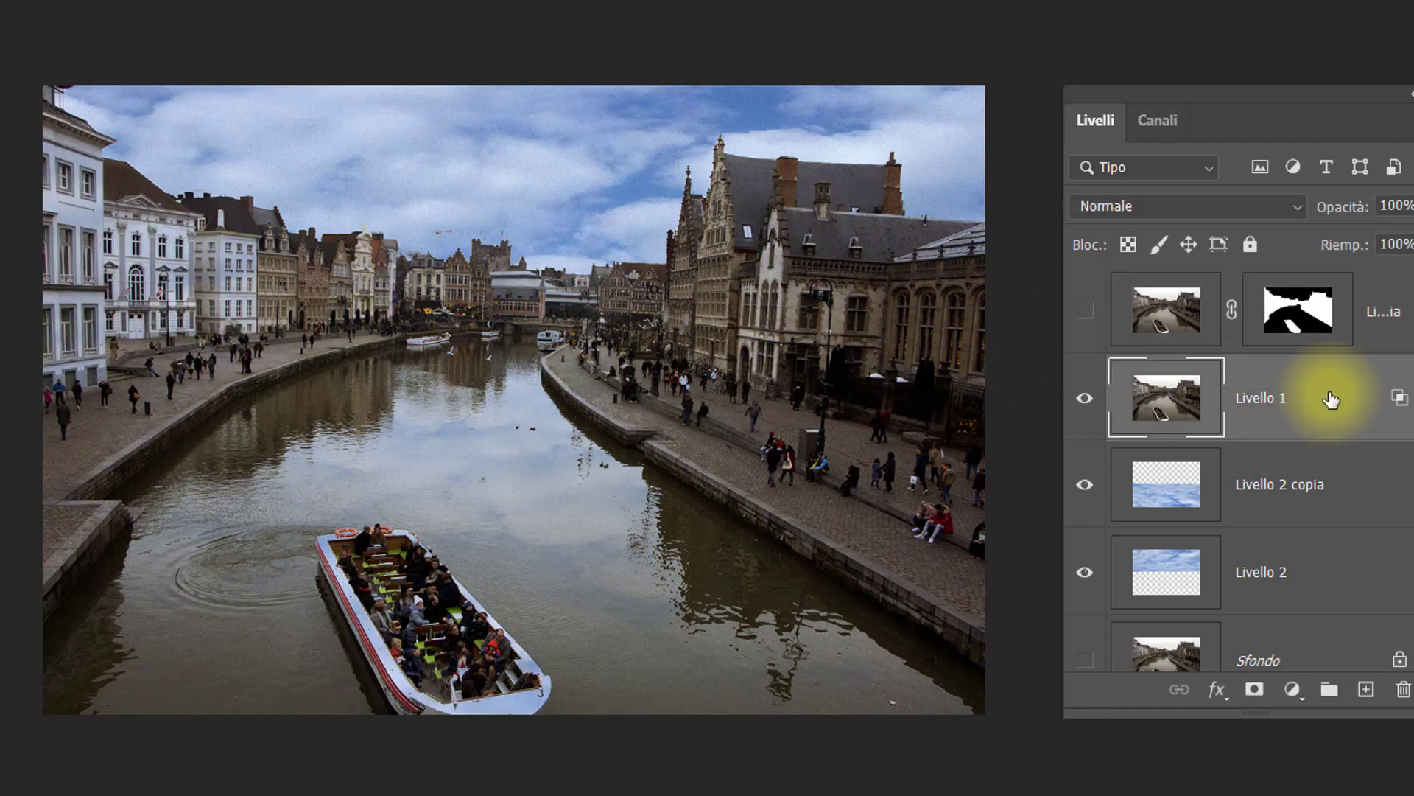
Duplicate Livello 1 and clear the new copy's layer style with Cancella stile livello.
{"action": "key", "text": "ctrl+j"}
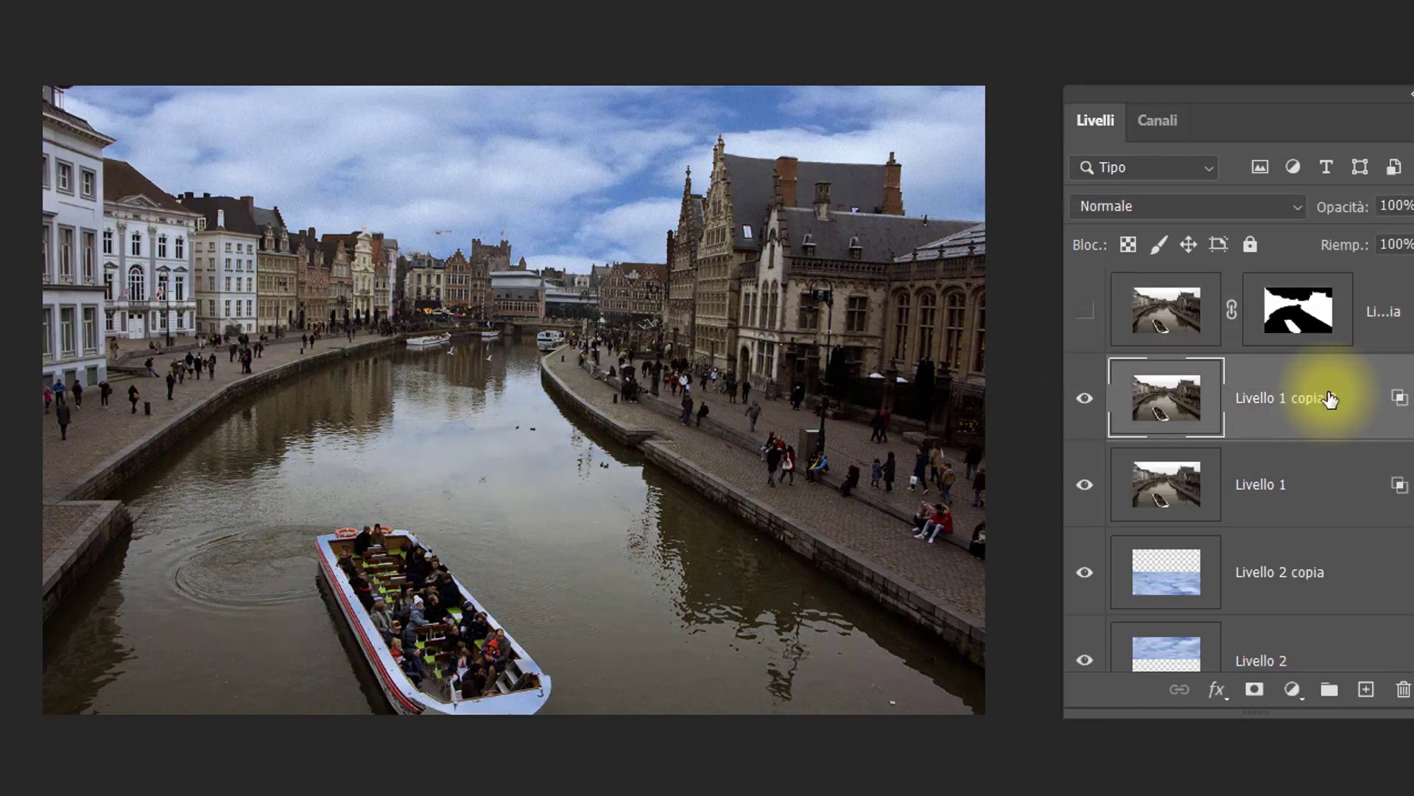
{"action": "right_click", "coordinate": [1342, 394]}
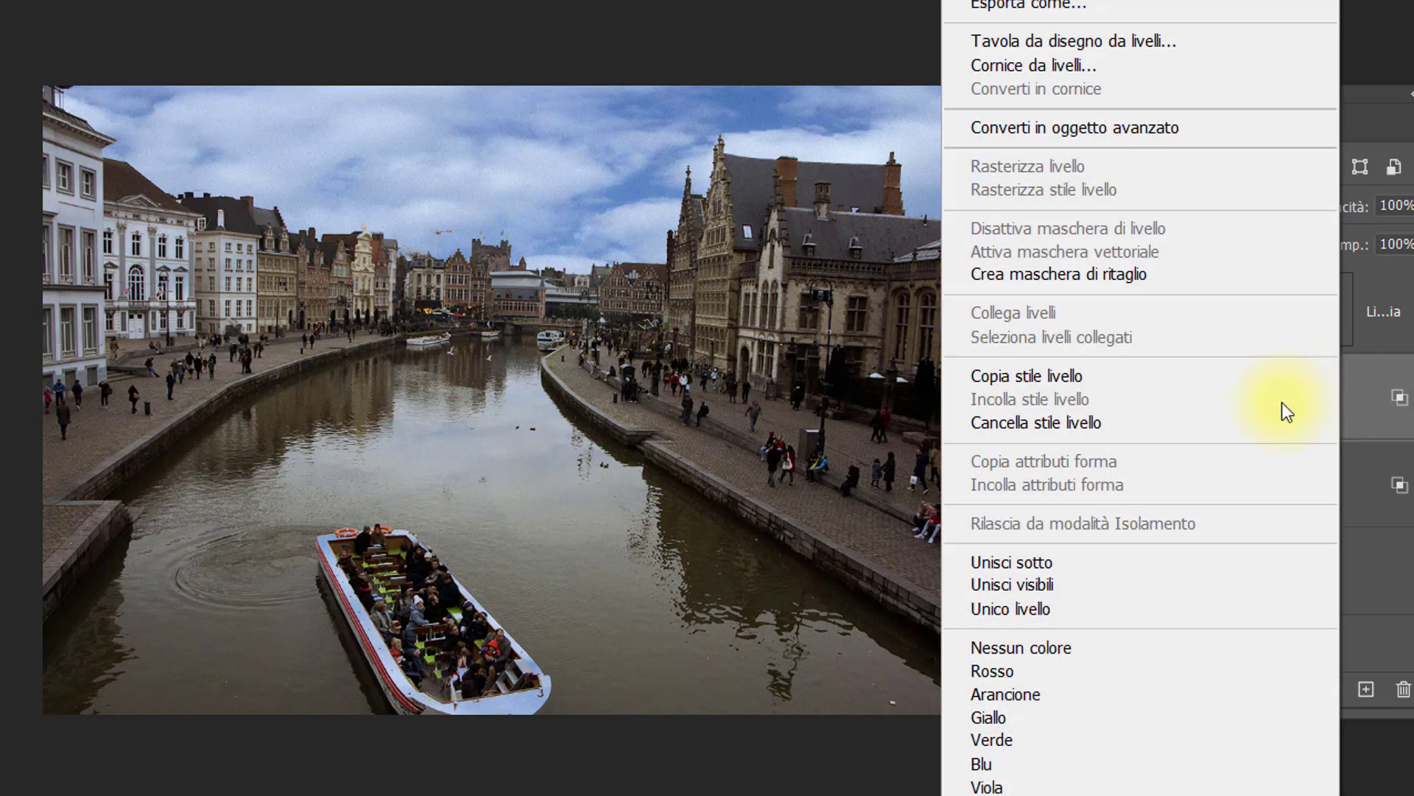
{"action": "left_click", "coordinate": [1015, 424]}
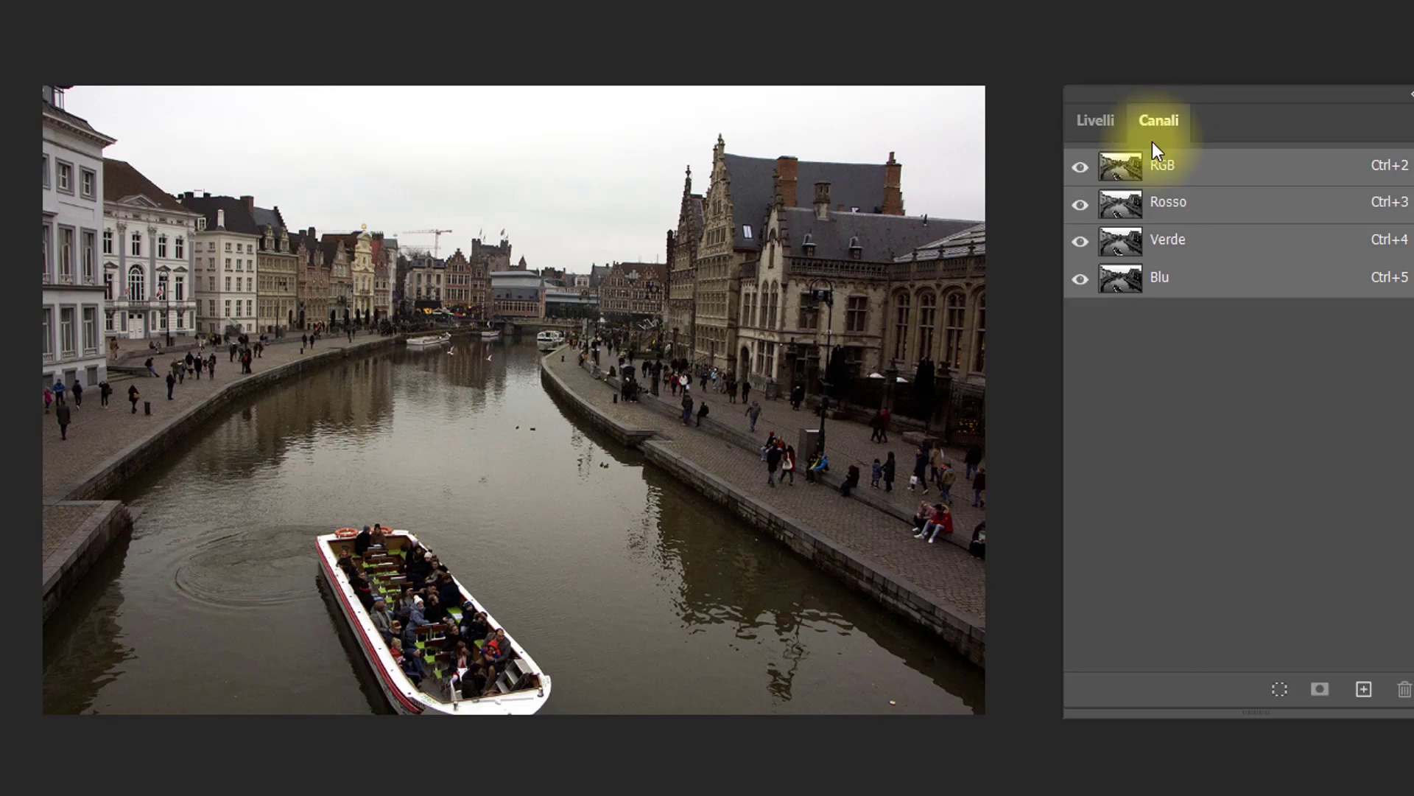
Load a selection from the Blu channel's brightness, then return to the RGB composite and Layers.
{"action": "left_click", "coordinate": [1127, 289]}
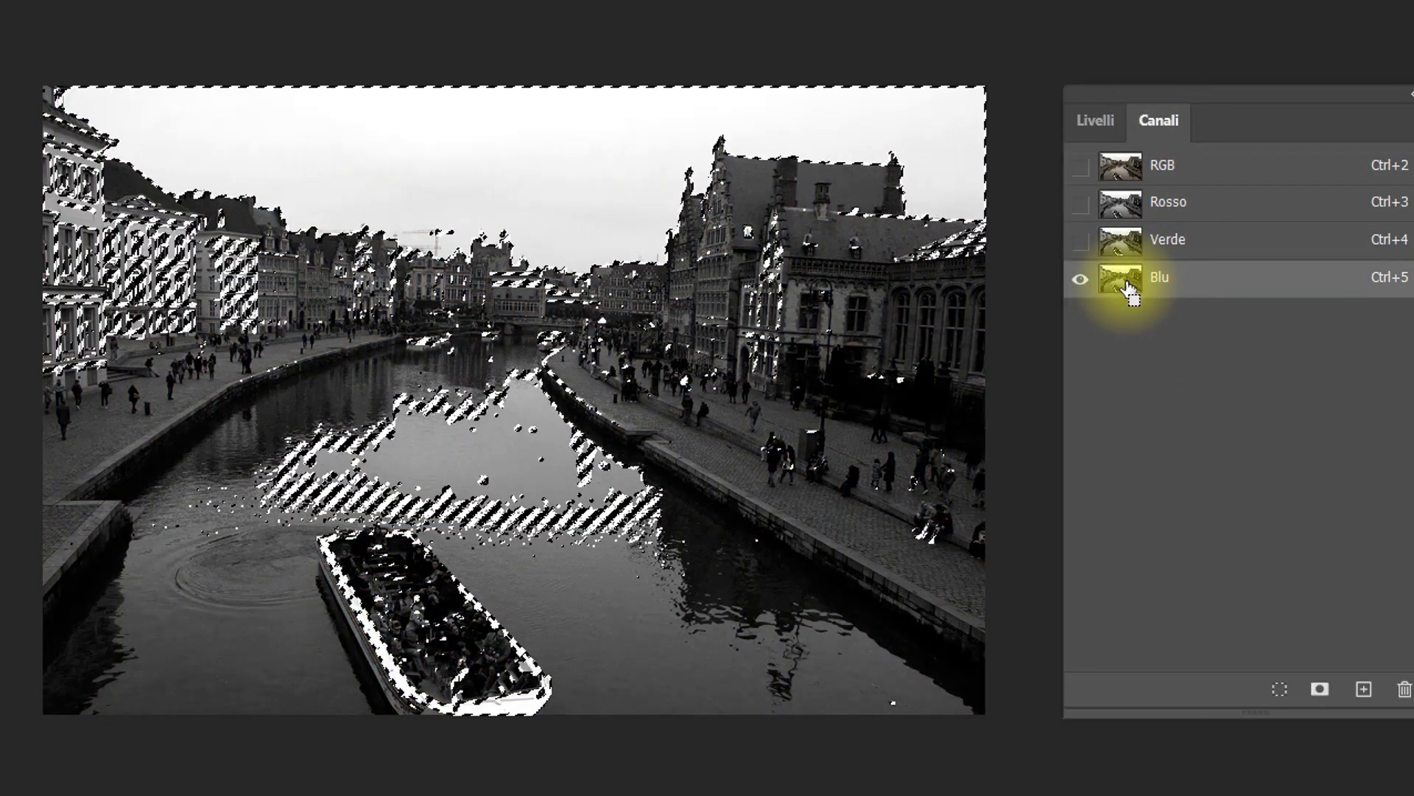
{"action": "key", "text": "ctrl"}
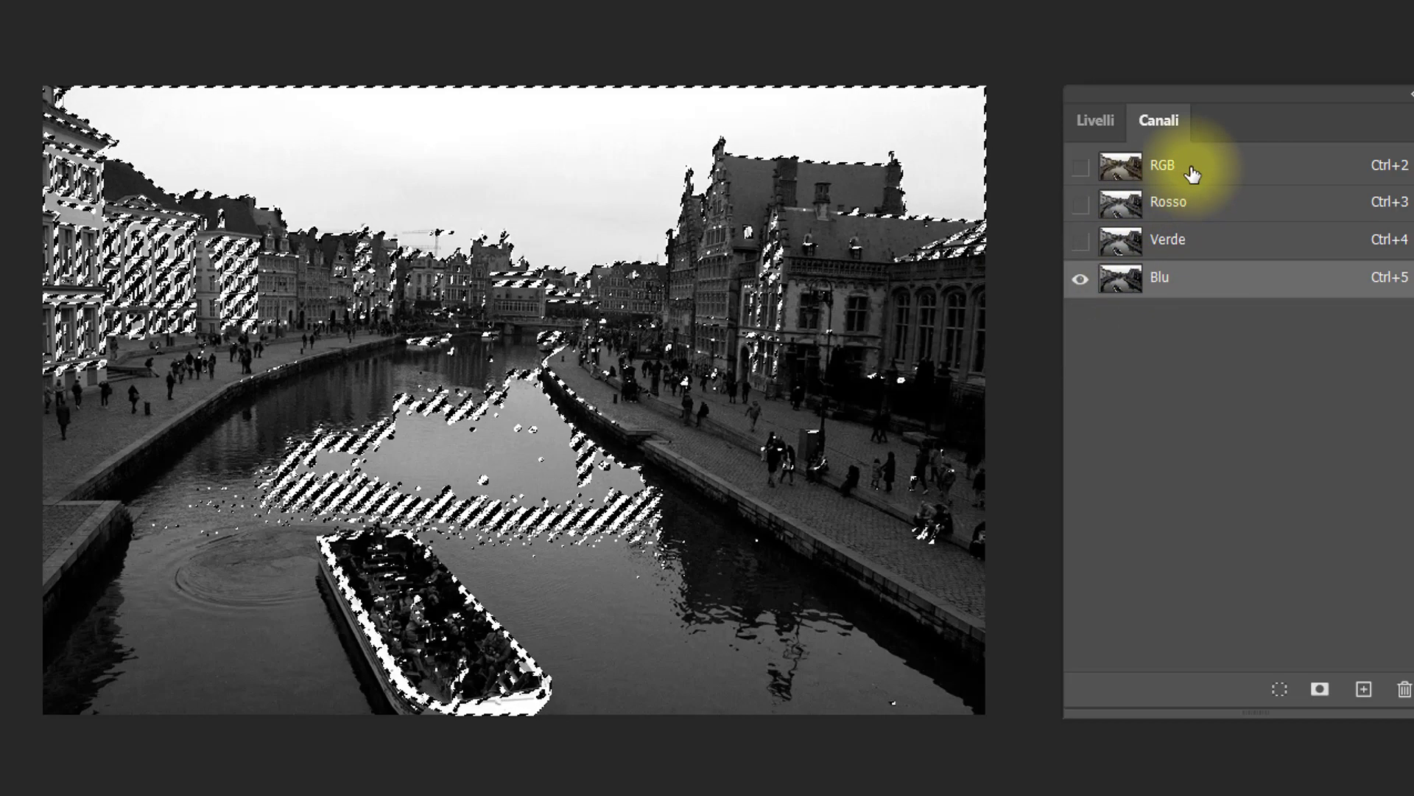
{"action": "left_click", "coordinate": [1191, 174]}
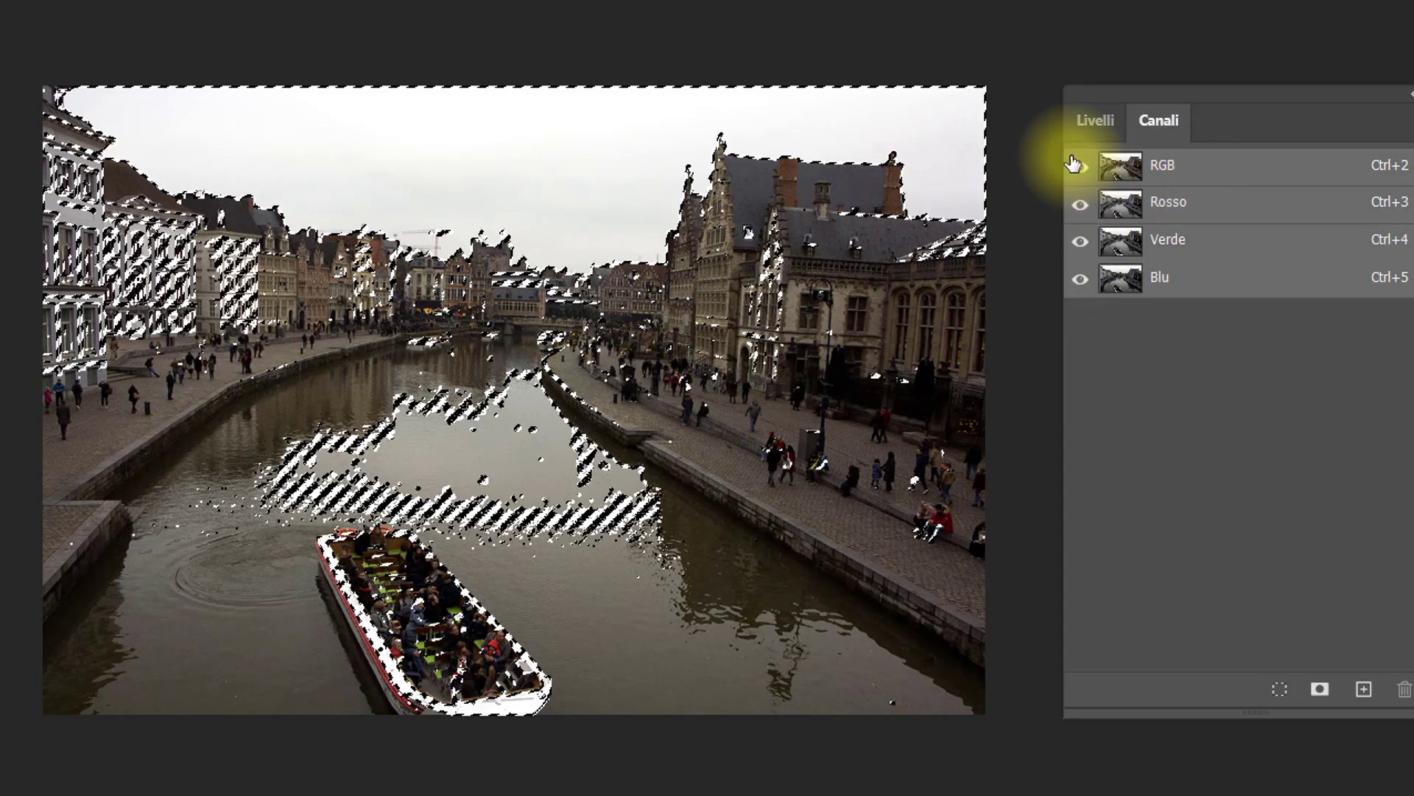
{"action": "left_click", "coordinate": [375, 517]}
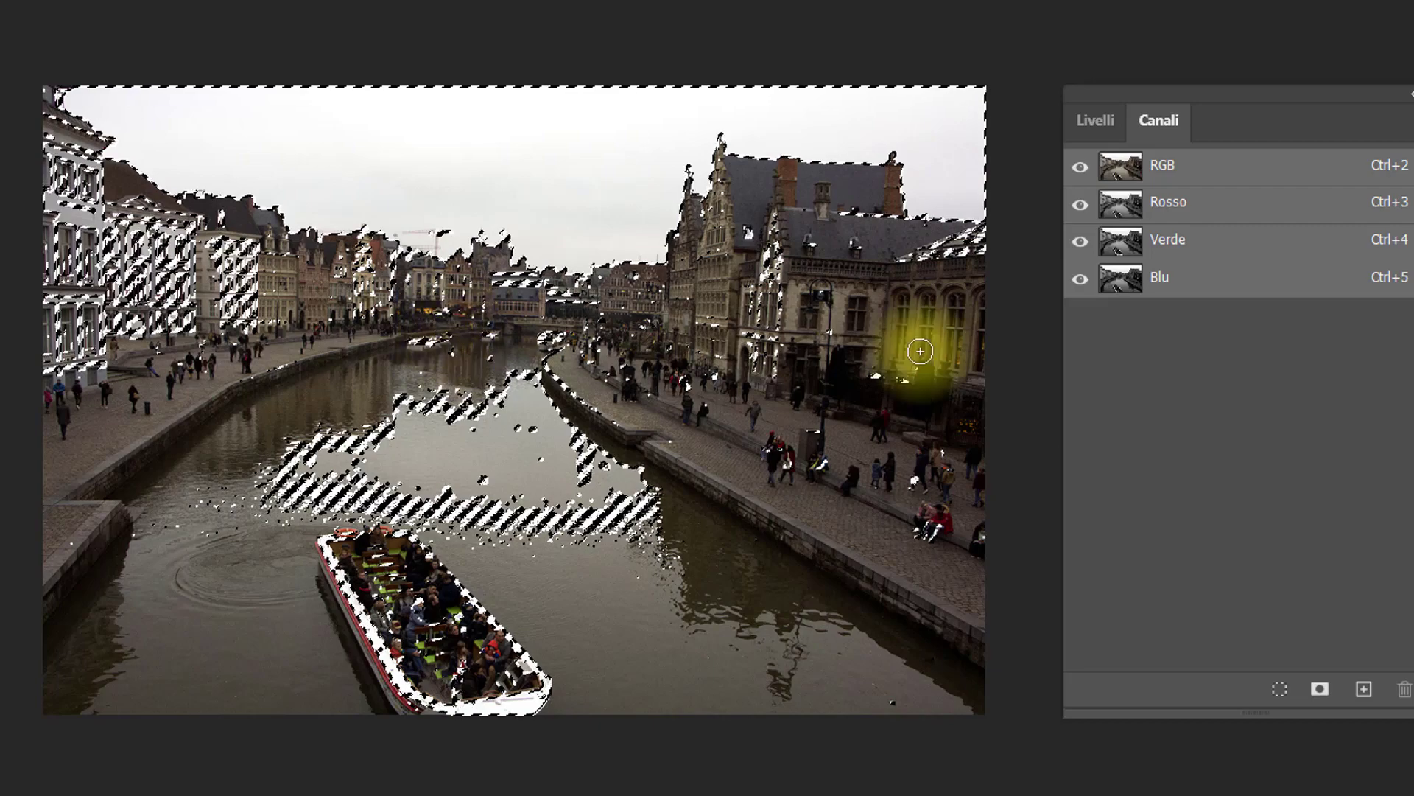
{"action": "left_click", "coordinate": [1098, 122]}
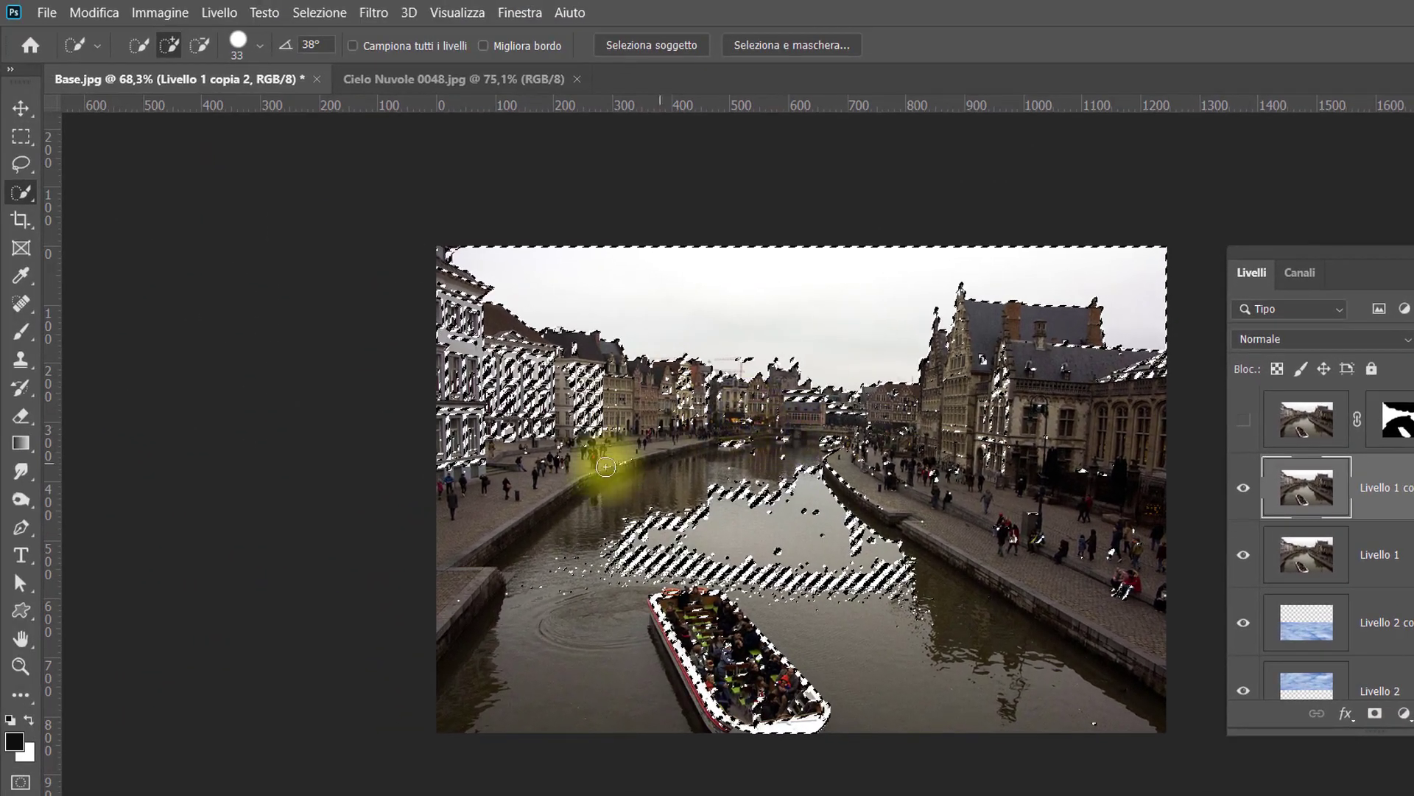
Switch to the Quick Selection tool and invert the selection with Selezione > Inversa.
{"action": "right_click", "coordinate": [20, 195]}
{"action": "left_click", "coordinate": [103, 209]}
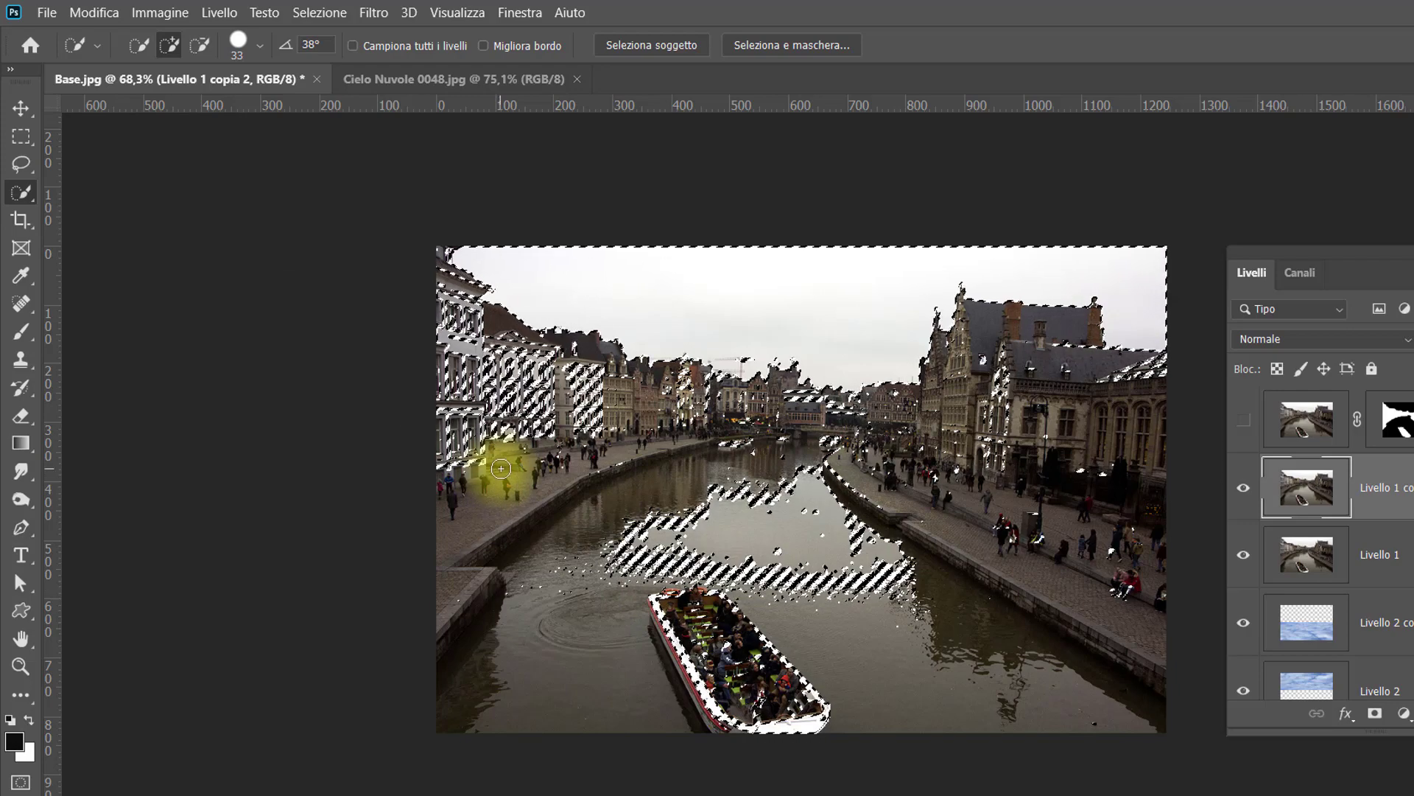
{"action": "left_click", "coordinate": [321, 12]}
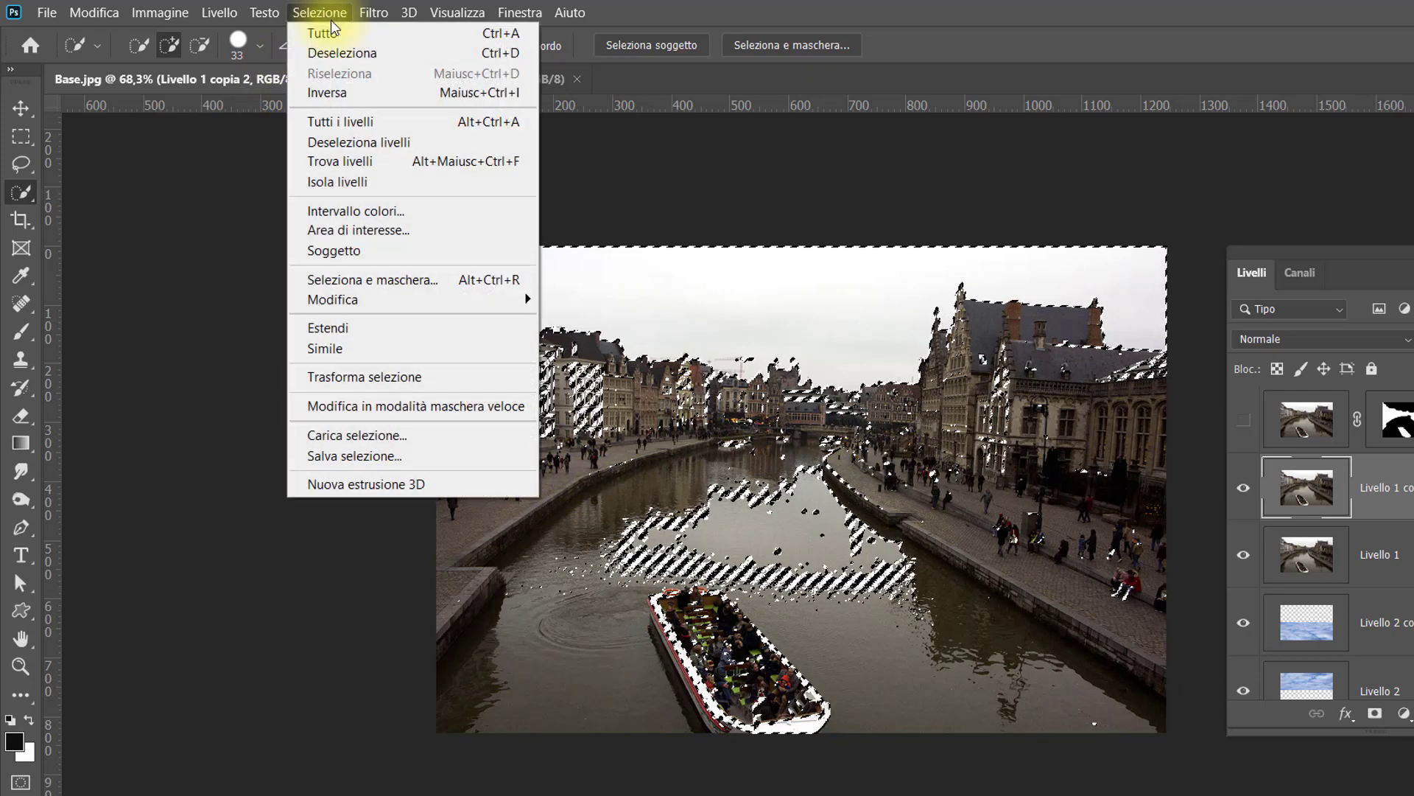
{"action": "left_click", "coordinate": [343, 94]}
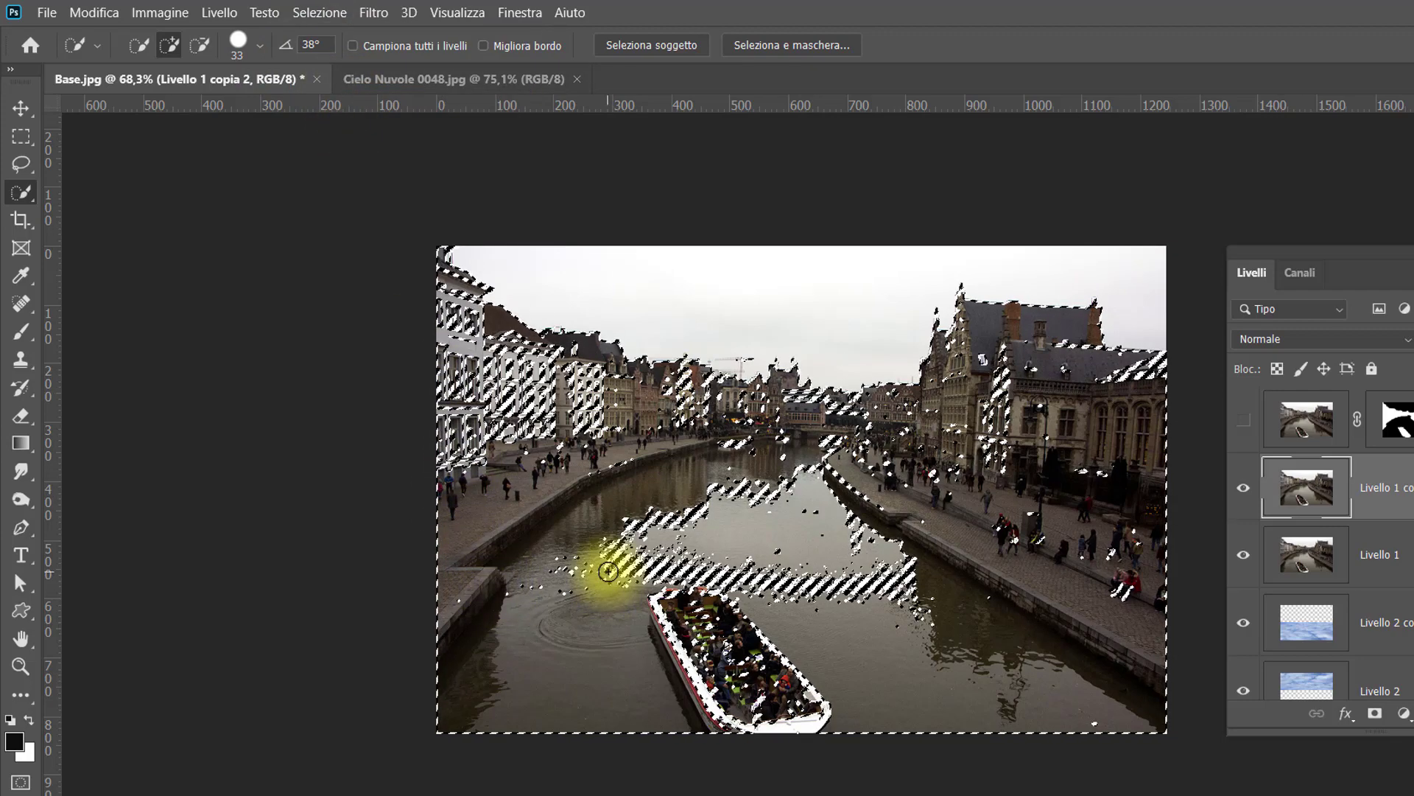
Brush the left quay and buildings into the selection, and subtract the canal water around the boat.
{"action": "mouse_move", "coordinate": [594, 570]}
{"action": "left_mouse_down"}
{"action": "mouse_move", "coordinate": [457, 297]}
{"action": "mouse_move", "coordinate": [561, 446]}
{"action": "mouse_move", "coordinate": [718, 433]}
{"action": "mouse_move", "coordinate": [773, 410]}
{"action": "mouse_move", "coordinate": [900, 410]}
{"action": "mouse_move", "coordinate": [1074, 366]}
{"action": "mouse_move", "coordinate": [1127, 386]}
{"action": "mouse_move", "coordinate": [1161, 479]}
{"action": "mouse_move", "coordinate": [1122, 539]}
{"action": "mouse_move", "coordinate": [1127, 575]}
{"action": "mouse_move", "coordinate": [881, 474]}
{"action": "mouse_move", "coordinate": [828, 426]}
{"action": "mouse_move", "coordinate": [915, 451]}
{"action": "mouse_move", "coordinate": [947, 357]}
{"action": "mouse_move", "coordinate": [976, 442]}
{"action": "mouse_move", "coordinate": [874, 489]}
{"action": "mouse_move", "coordinate": [859, 467]}
{"action": "mouse_move", "coordinate": [1048, 474]}
{"action": "left_mouse_up"}
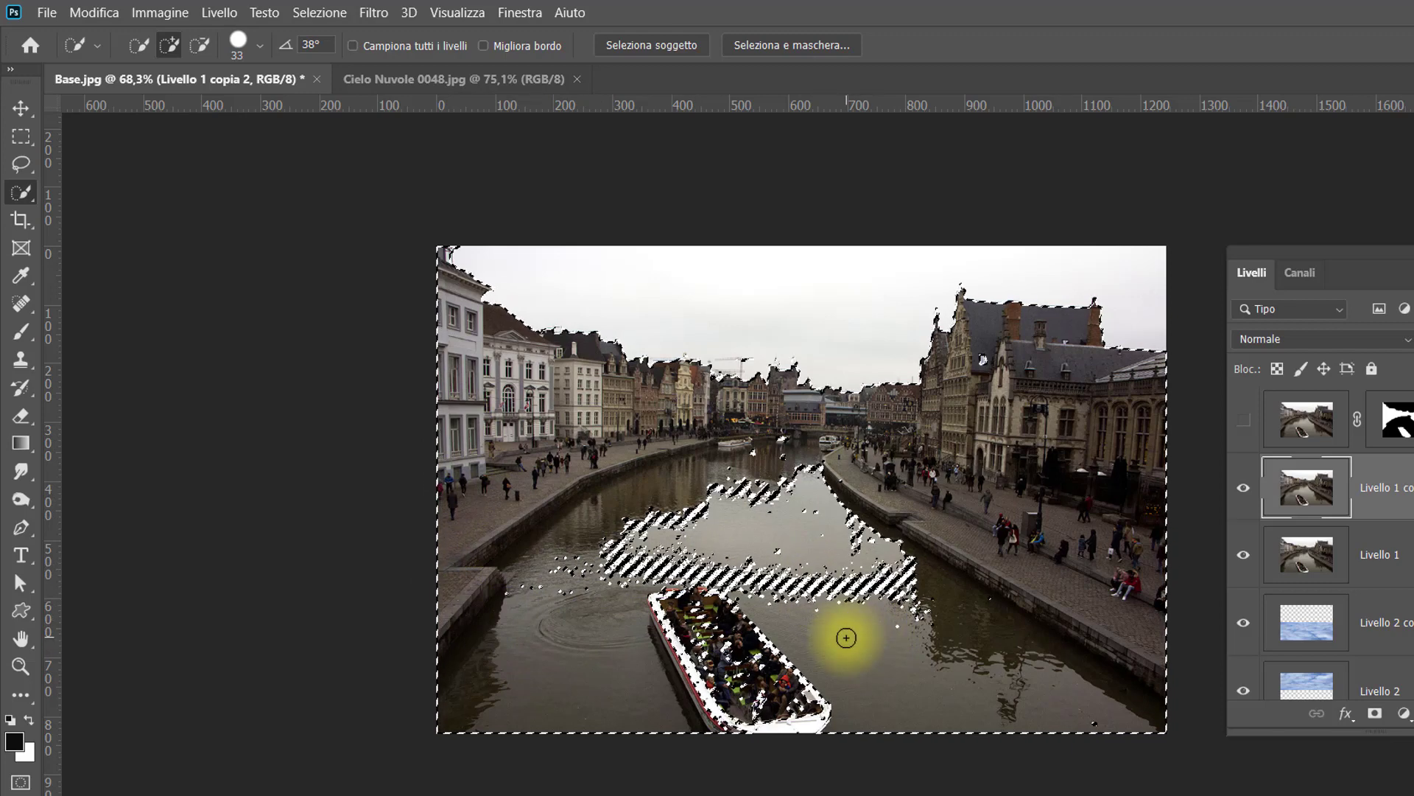
{"action": "key", "text": "alt"}
{"action": "mouse_move", "coordinate": [848, 627]}
{"action": "left_mouse_down"}
{"action": "mouse_move", "coordinate": [864, 626]}
{"action": "mouse_move", "coordinate": [789, 509]}
{"action": "left_mouse_up"}
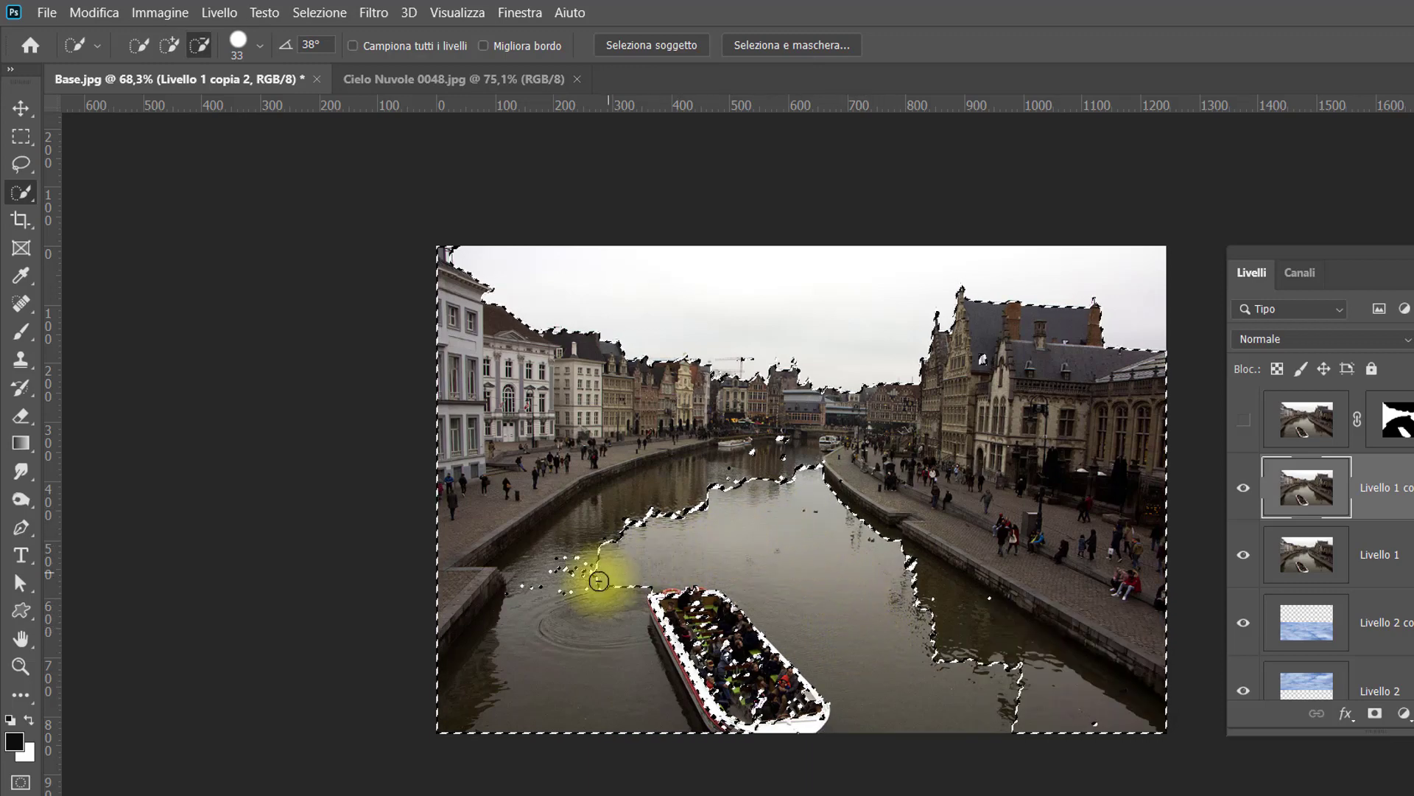
{"action": "mouse_move", "coordinate": [585, 601]}
{"action": "left_mouse_down"}
{"action": "mouse_move", "coordinate": [568, 585]}
{"action": "mouse_move", "coordinate": [663, 537]}
{"action": "mouse_move", "coordinate": [692, 686]}
{"action": "mouse_move", "coordinate": [707, 679]}
{"action": "mouse_move", "coordinate": [710, 708]}
{"action": "mouse_move", "coordinate": [674, 619]}
{"action": "mouse_move", "coordinate": [677, 648]}
{"action": "mouse_move", "coordinate": [692, 646]}
{"action": "mouse_move", "coordinate": [714, 600]}
{"action": "mouse_move", "coordinate": [781, 676]}
{"action": "mouse_move", "coordinate": [732, 714]}
{"action": "mouse_move", "coordinate": [726, 648]}
{"action": "mouse_move", "coordinate": [743, 641]}
{"action": "left_mouse_up"}
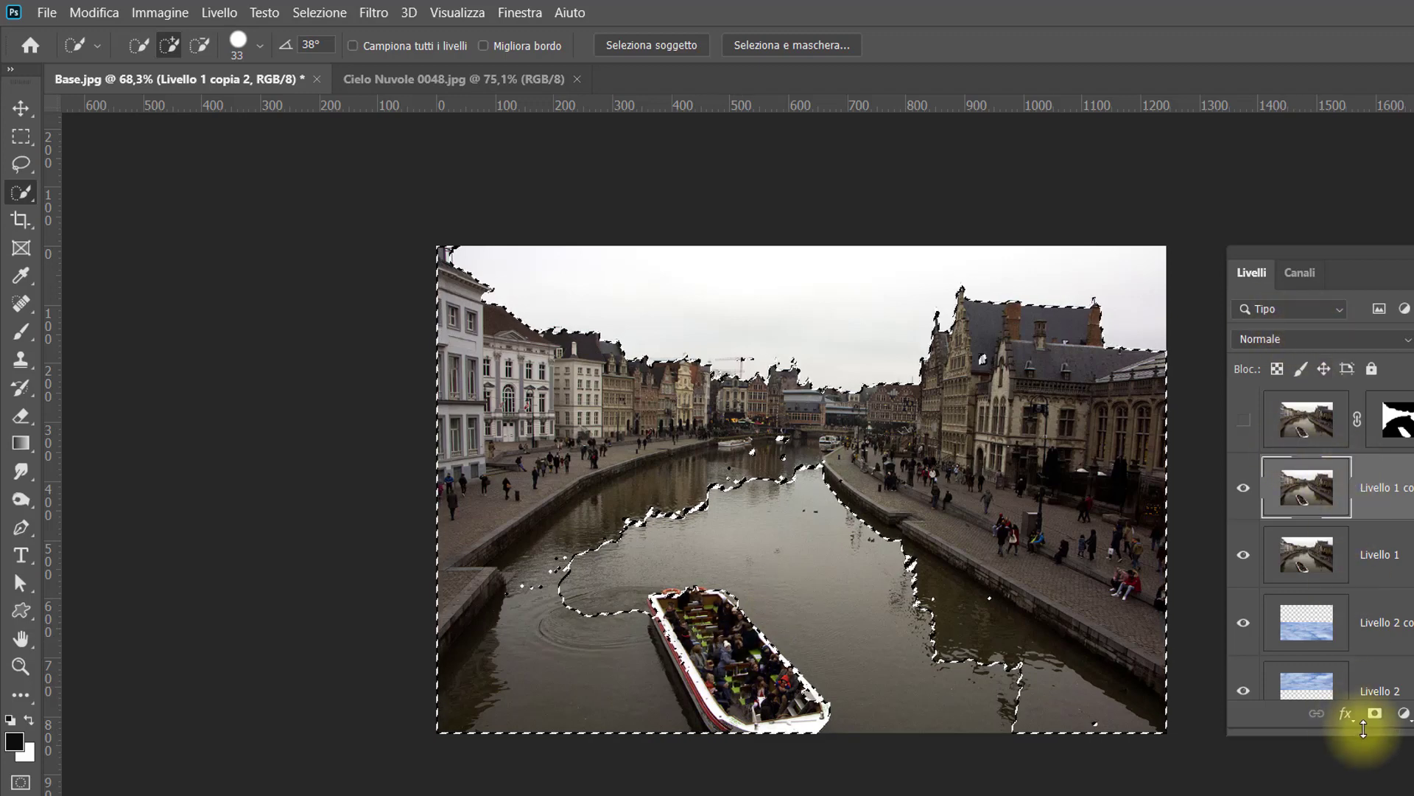
Add a layer mask to Livello 1 copia 2 revealing the blue sky, then select Livello 2 copia.
{"action": "left_click", "coordinate": [1374, 713]}
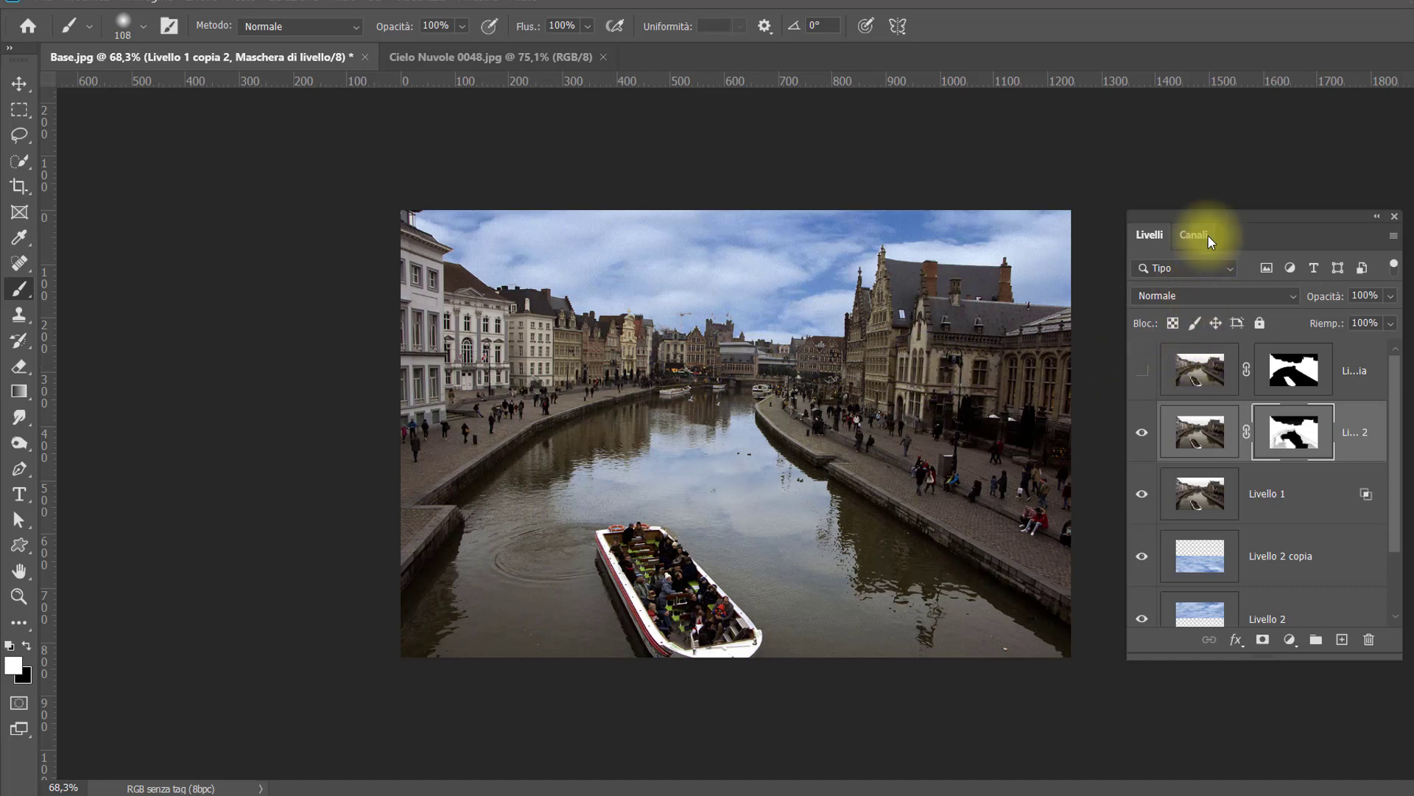
{"action": "left_click_drag", "start_coordinate": [1200, 214], "coordinate": [1230, 217]}
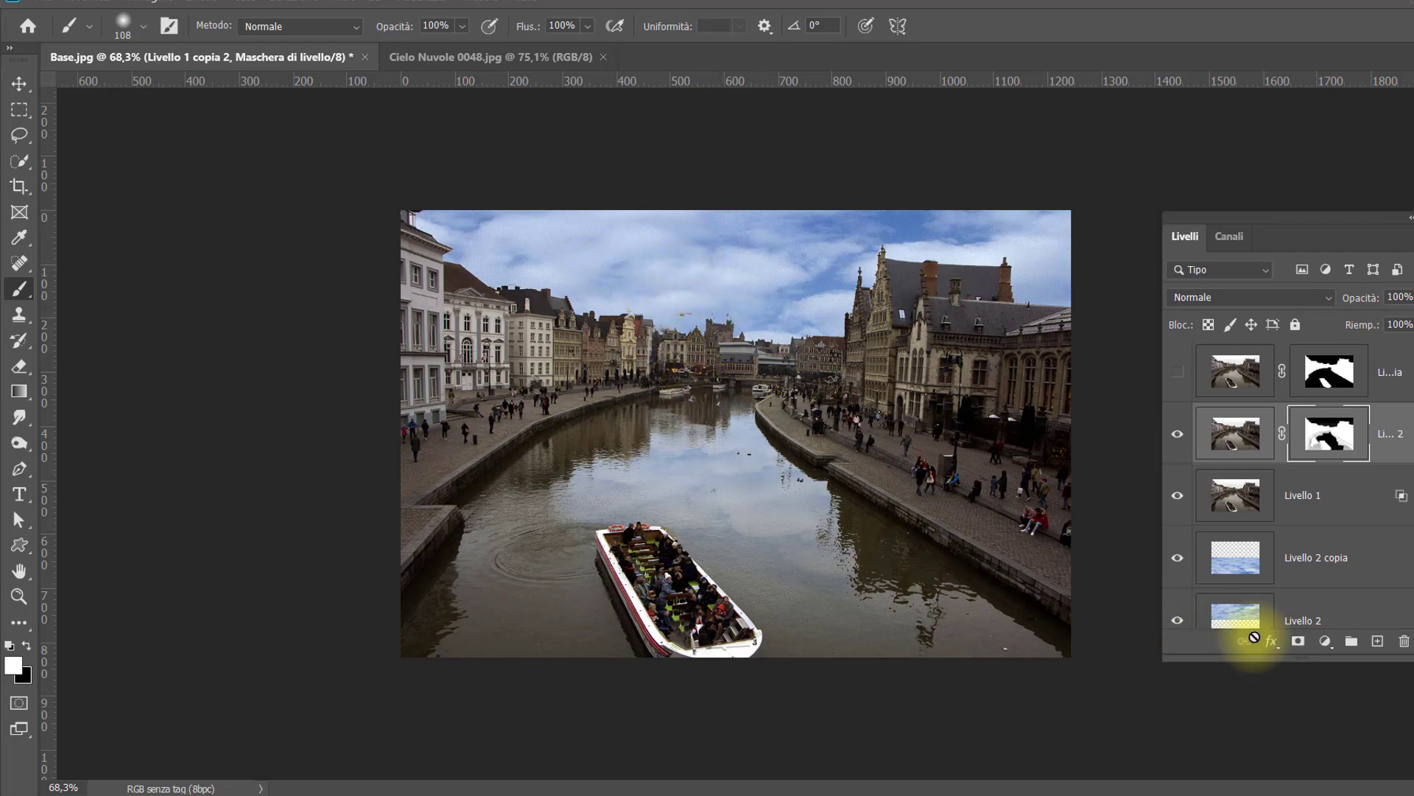
{"action": "left_click", "coordinate": [1377, 562]}
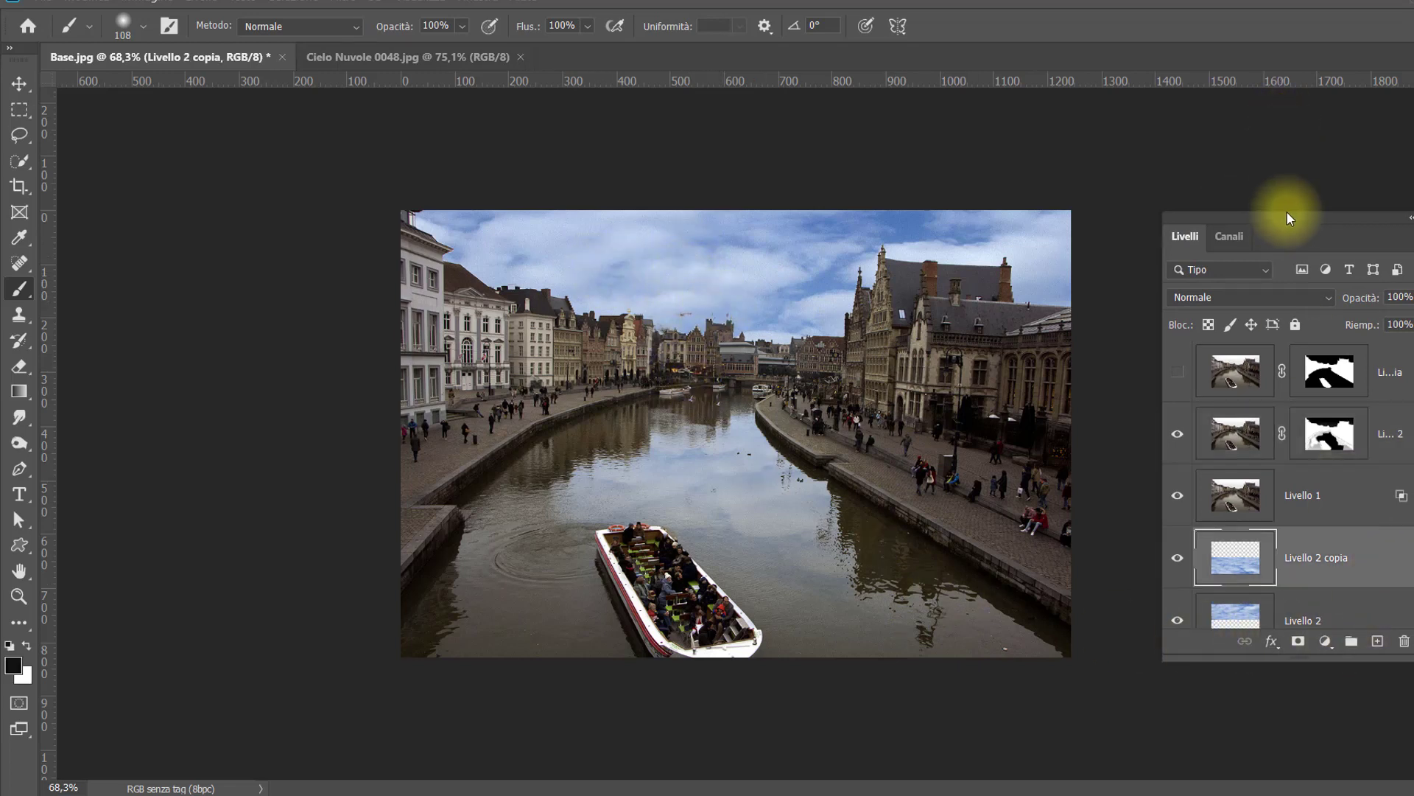
Add a Valori tonali Levels adjustment above Livello 2 copia with output black set to 51.
{"action": "left_click_drag", "start_coordinate": [1288, 212], "coordinate": [1187, 141]}
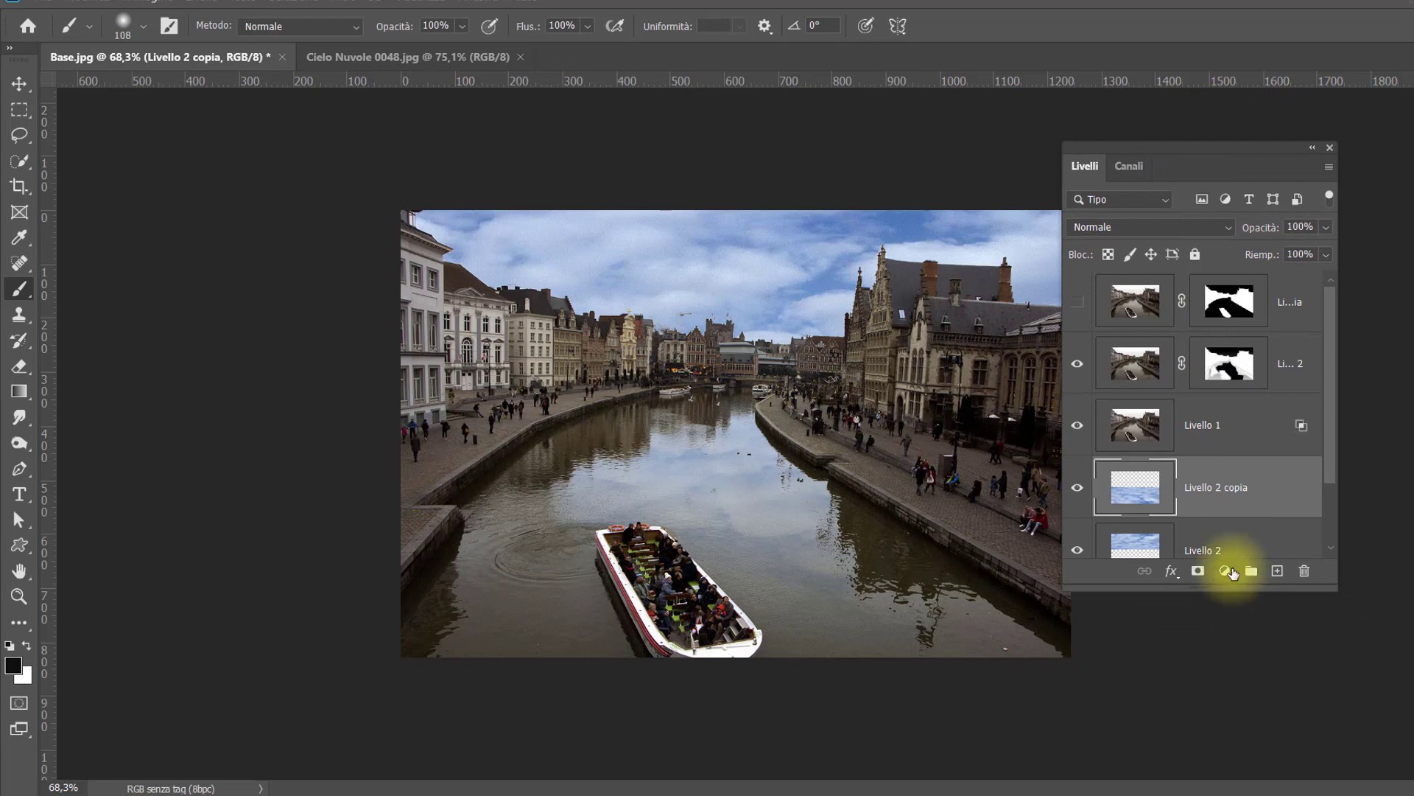
{"action": "left_click", "coordinate": [1229, 572]}
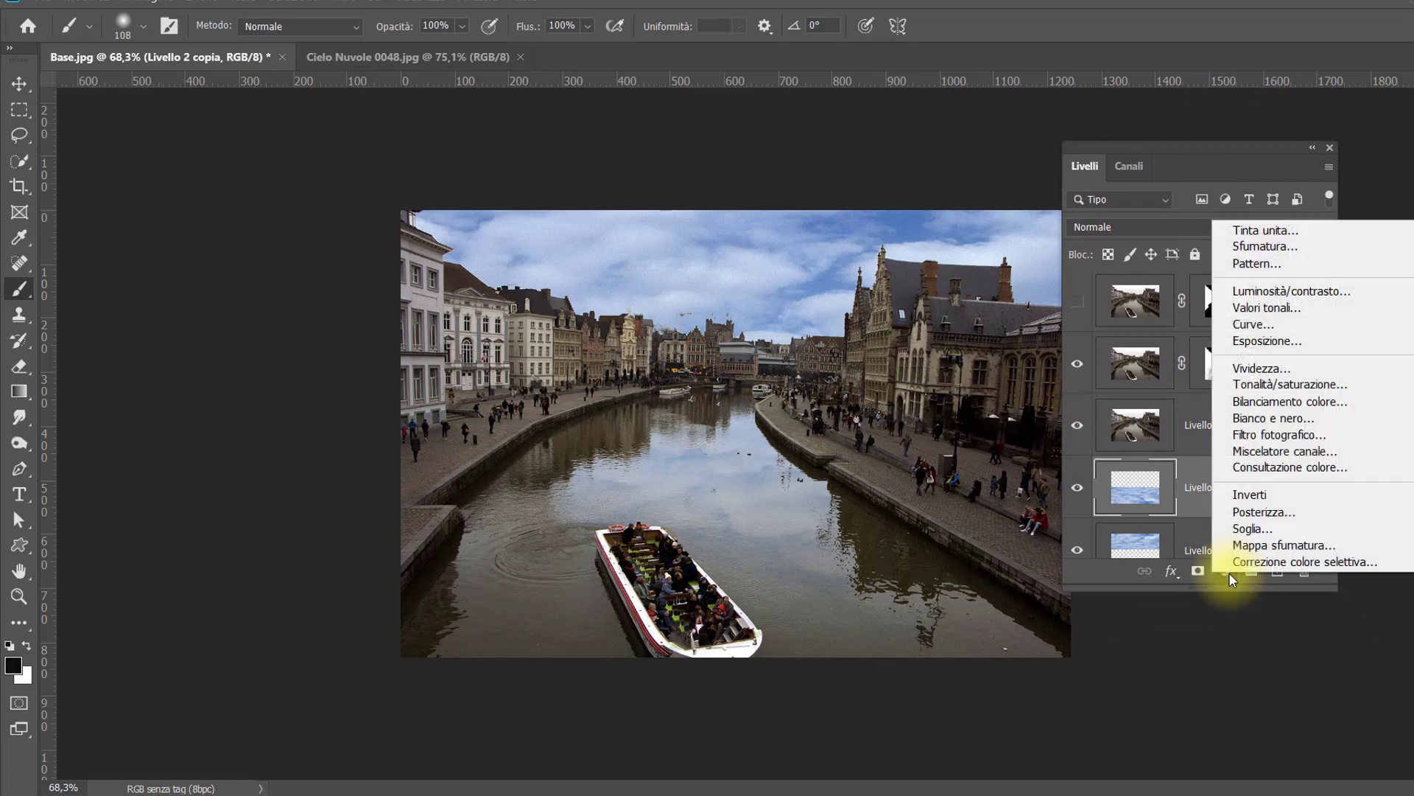
{"action": "left_click", "coordinate": [1275, 308]}
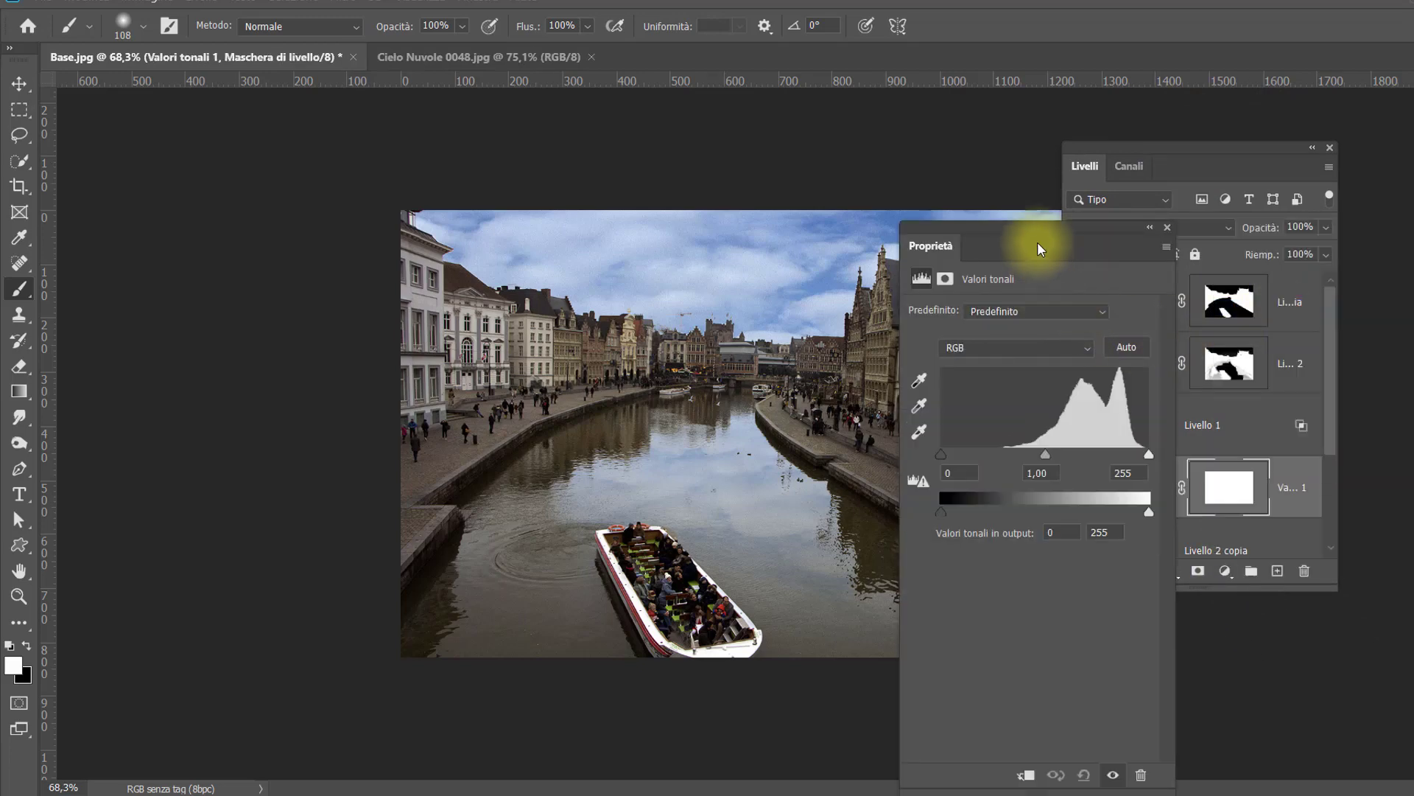
{"action": "left_click_drag", "start_coordinate": [1024, 224], "coordinate": [1106, 111]}
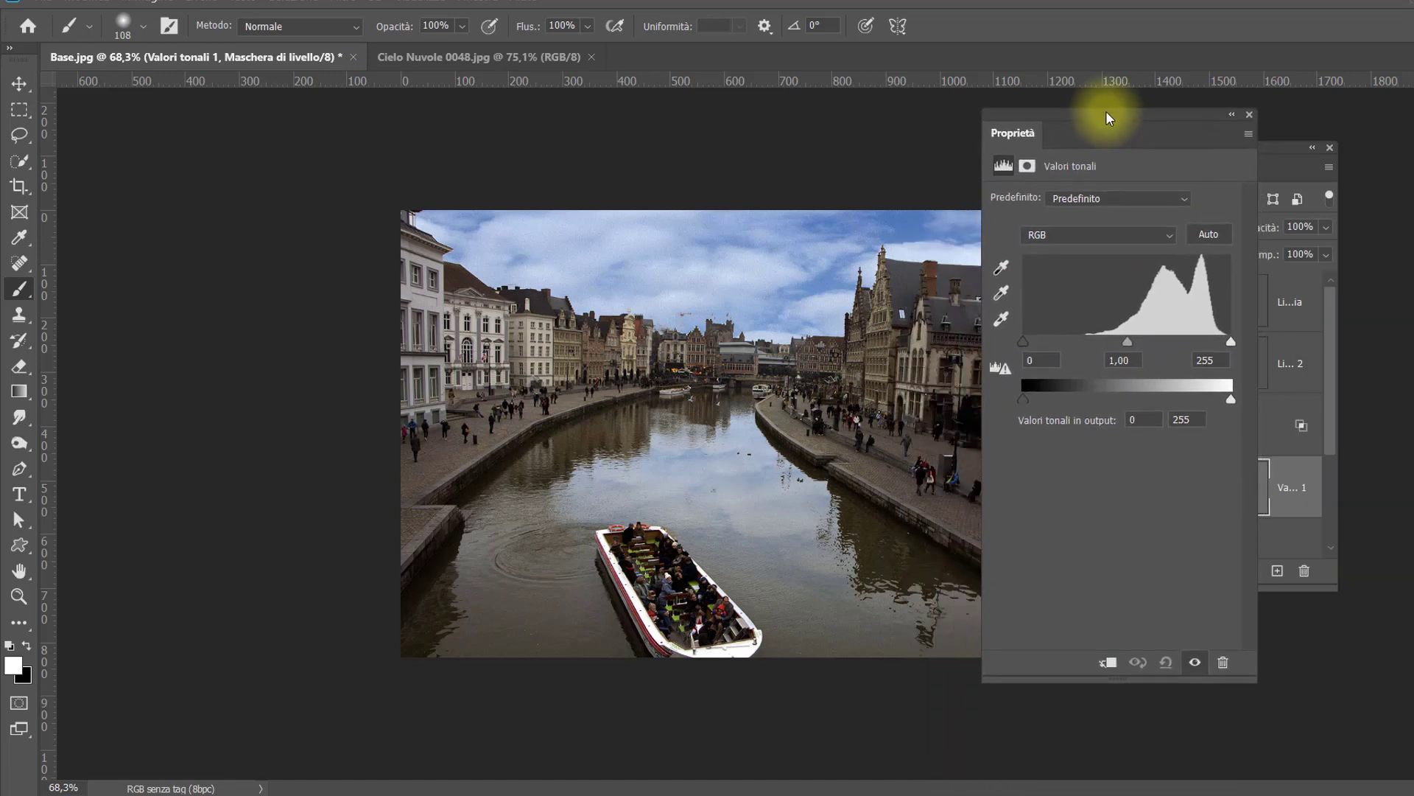
{"action": "mouse_move", "coordinate": [1025, 400]}
{"action": "left_mouse_down"}
{"action": "mouse_move", "coordinate": [1139, 399]}
{"action": "mouse_move", "coordinate": [1019, 395]}
{"action": "mouse_move", "coordinate": [1076, 405]}
{"action": "left_mouse_up"}
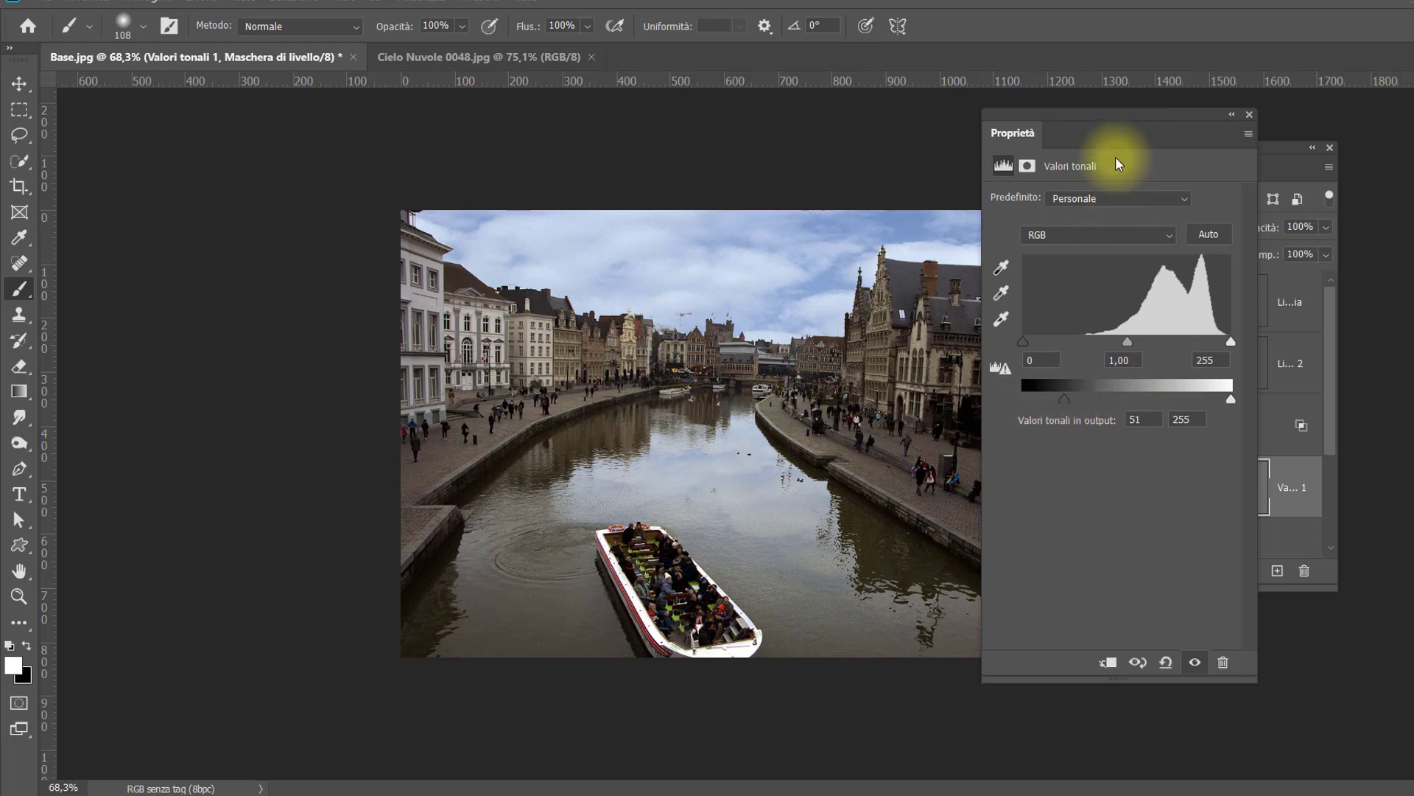
{"action": "mouse_move", "coordinate": [1129, 111]}
{"action": "left_mouse_down"}
{"action": "mouse_move", "coordinate": [273, 232]}
{"action": "mouse_move", "coordinate": [246, 193]}
{"action": "left_mouse_up"}
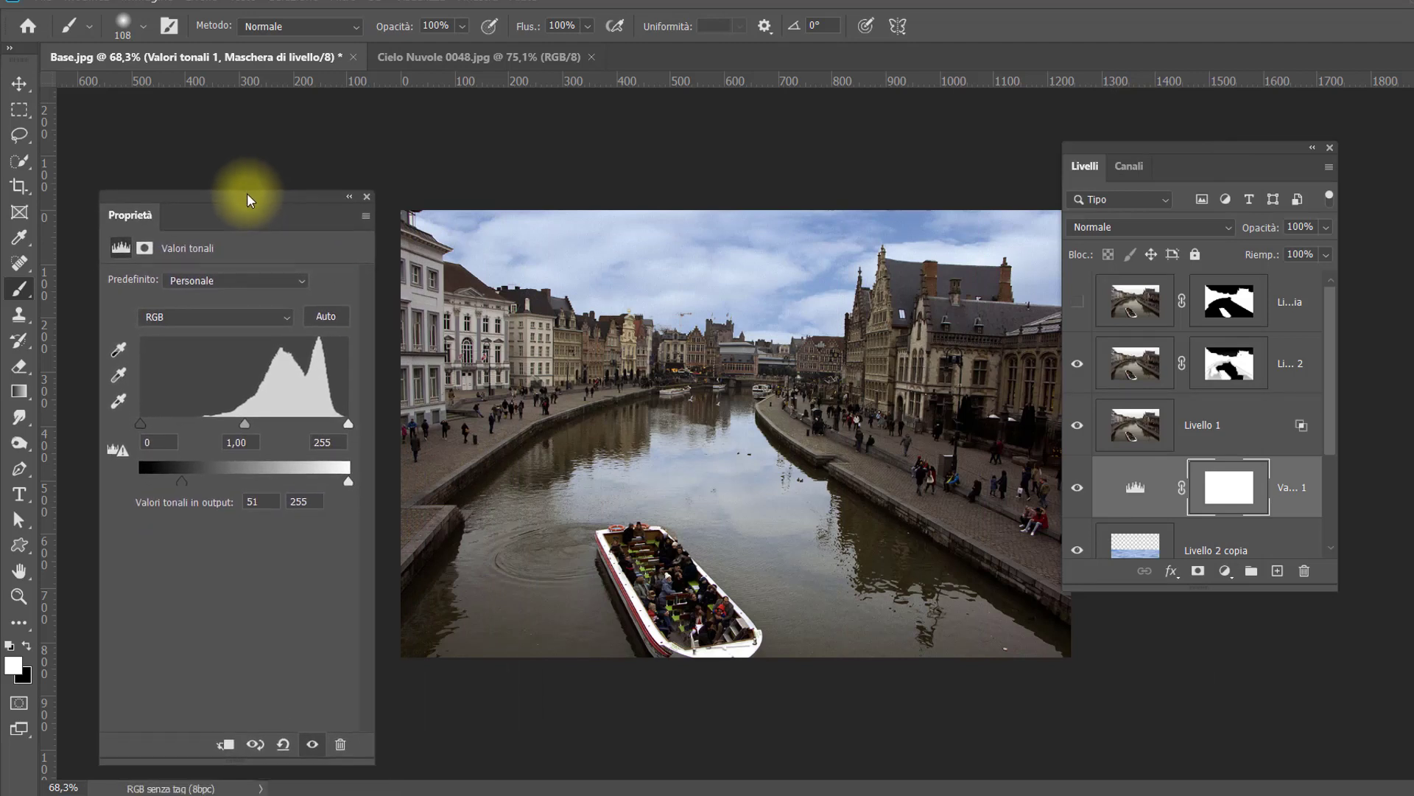
{"action": "left_click_drag", "start_coordinate": [1086, 148], "coordinate": [1146, 230]}
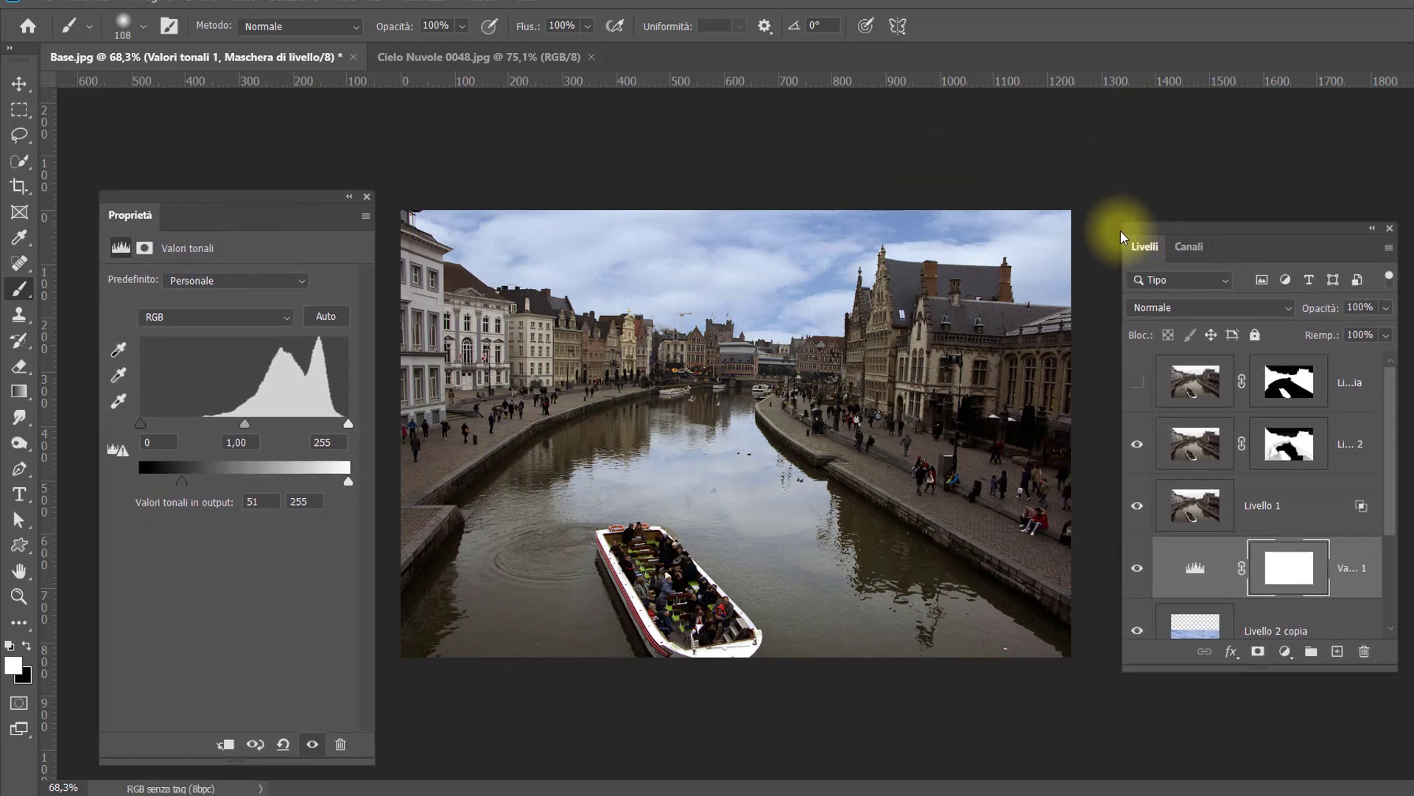